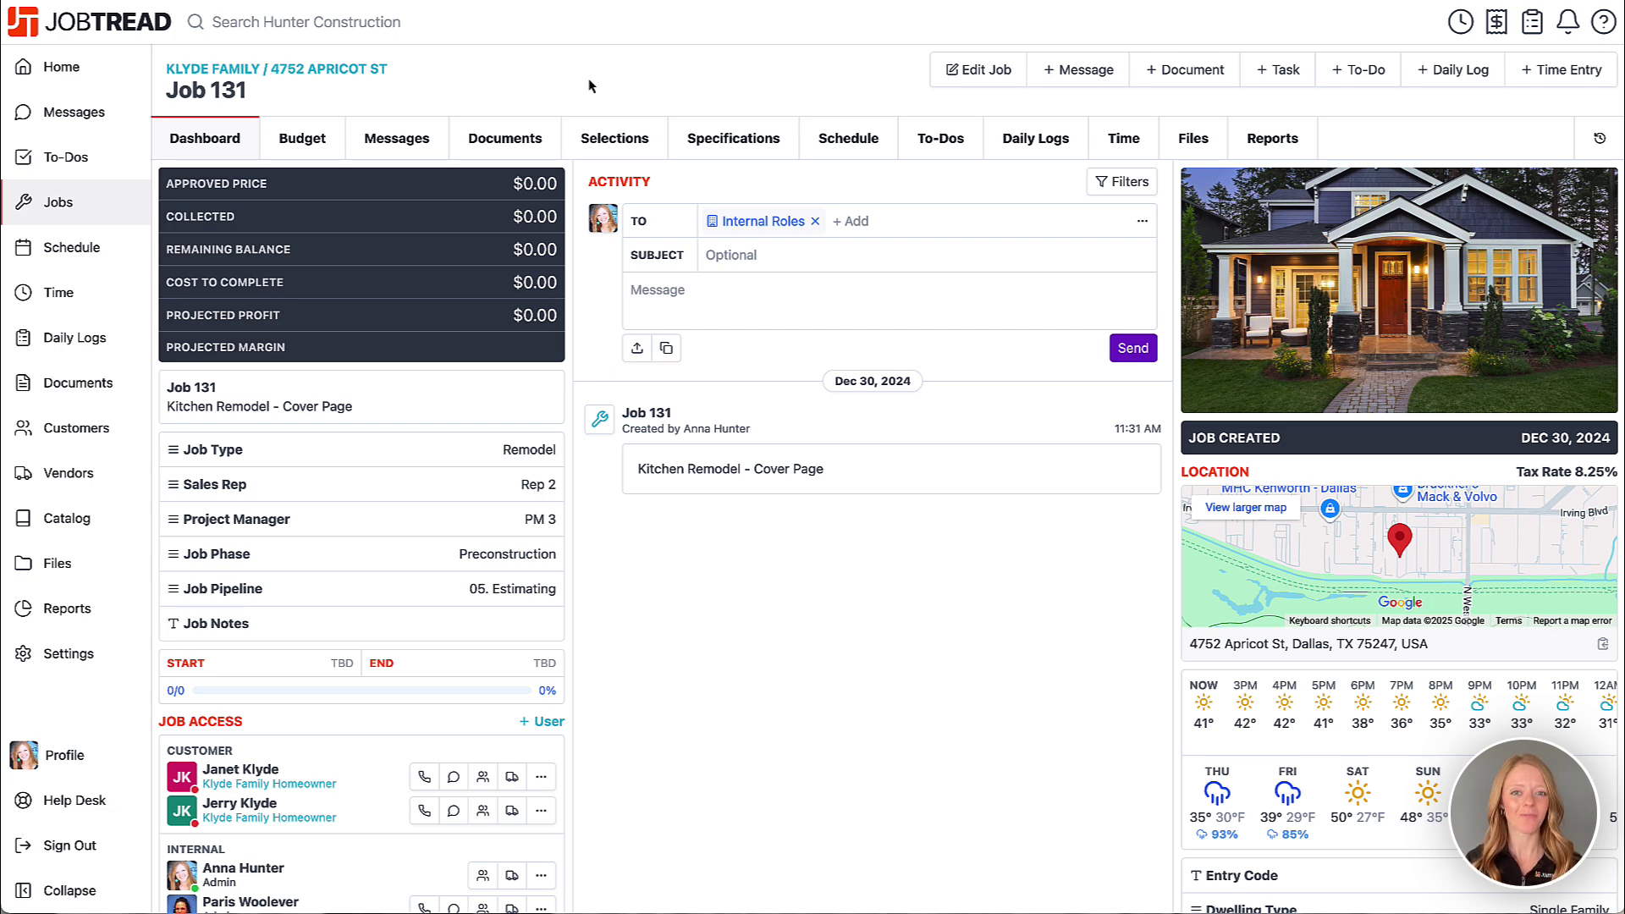
# - Show Job 131's budget with its cost groups, from Preconstruction to Plumbing
pyautogui.click(293, 148)
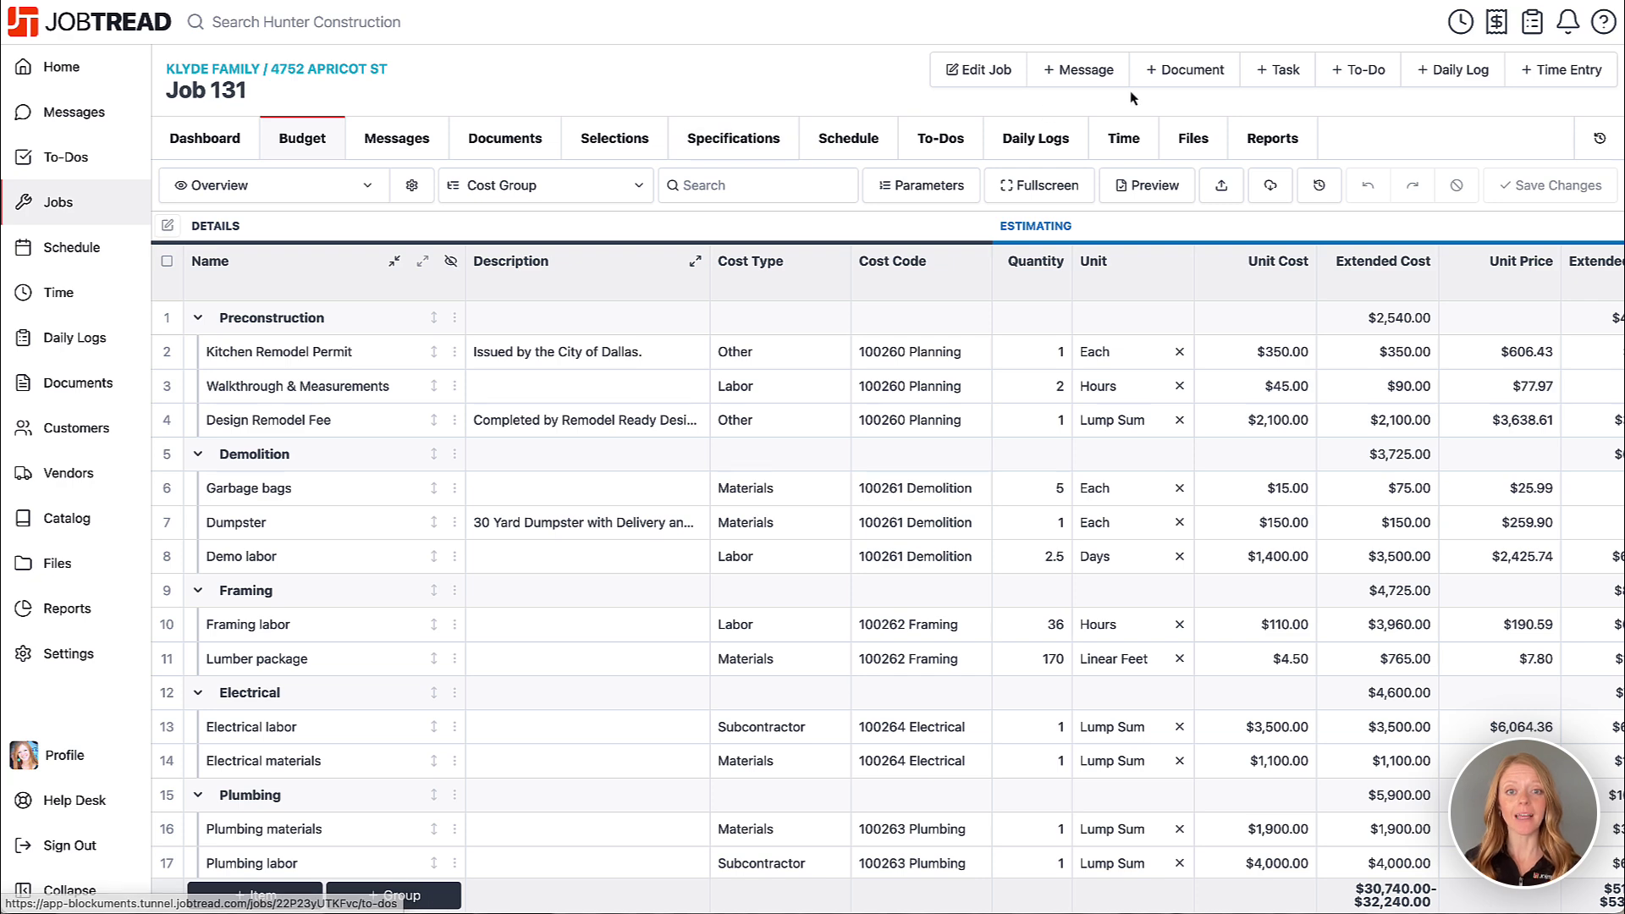
# - Start a new Proposal for Job 131 with all seven cost groups selected ($73,428.57)
pyautogui.click(1181, 83)
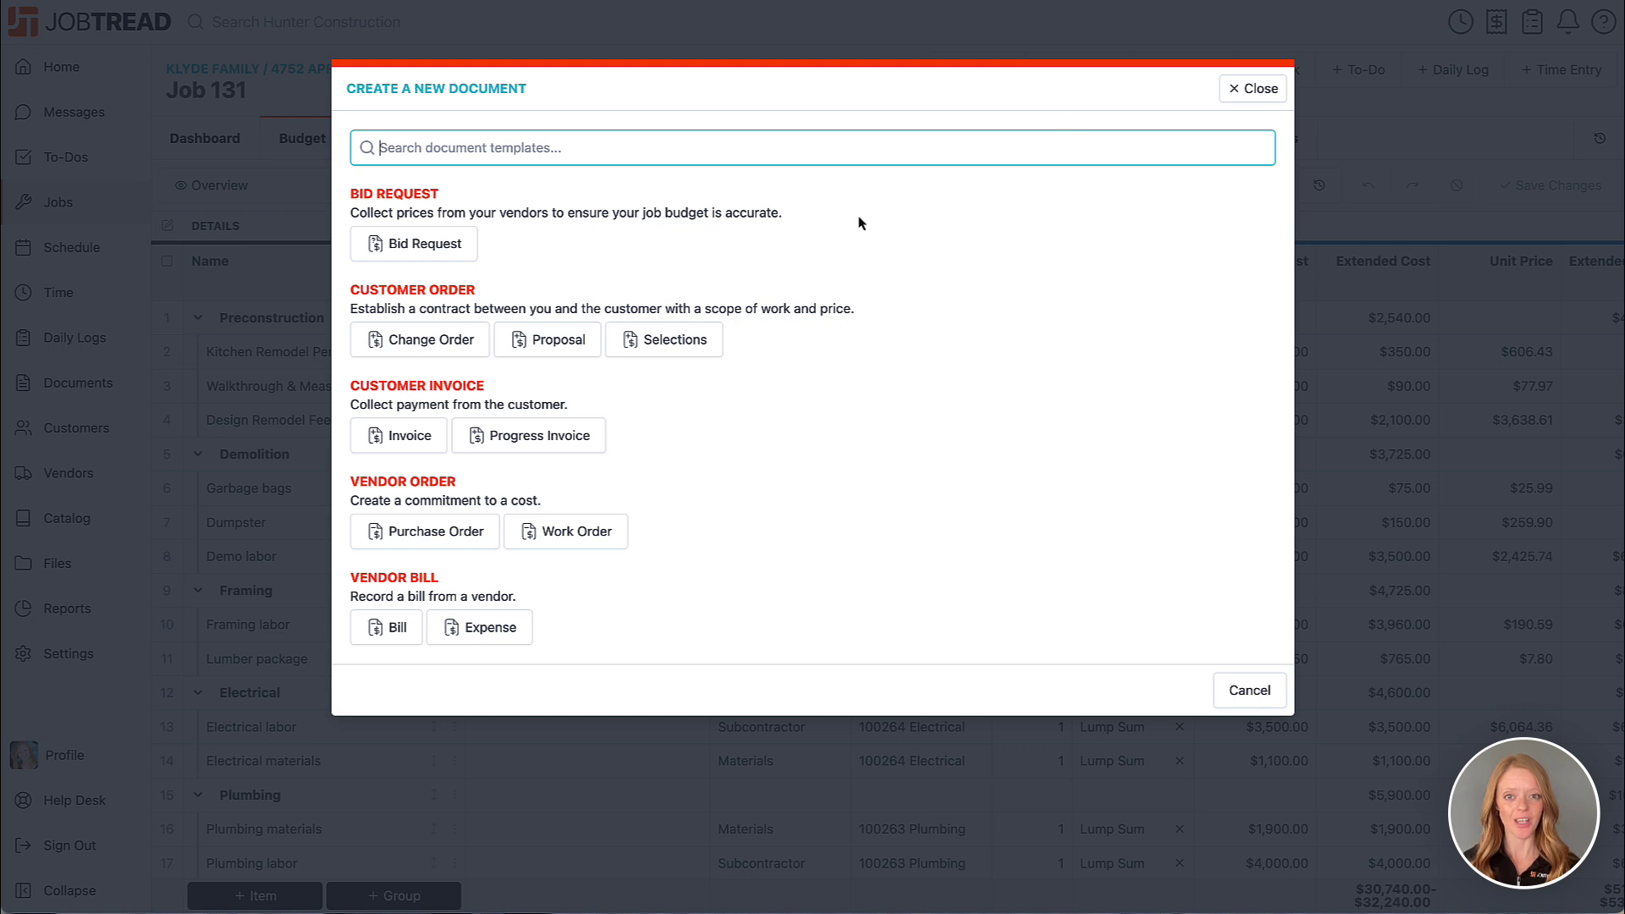
pyautogui.click(563, 339)
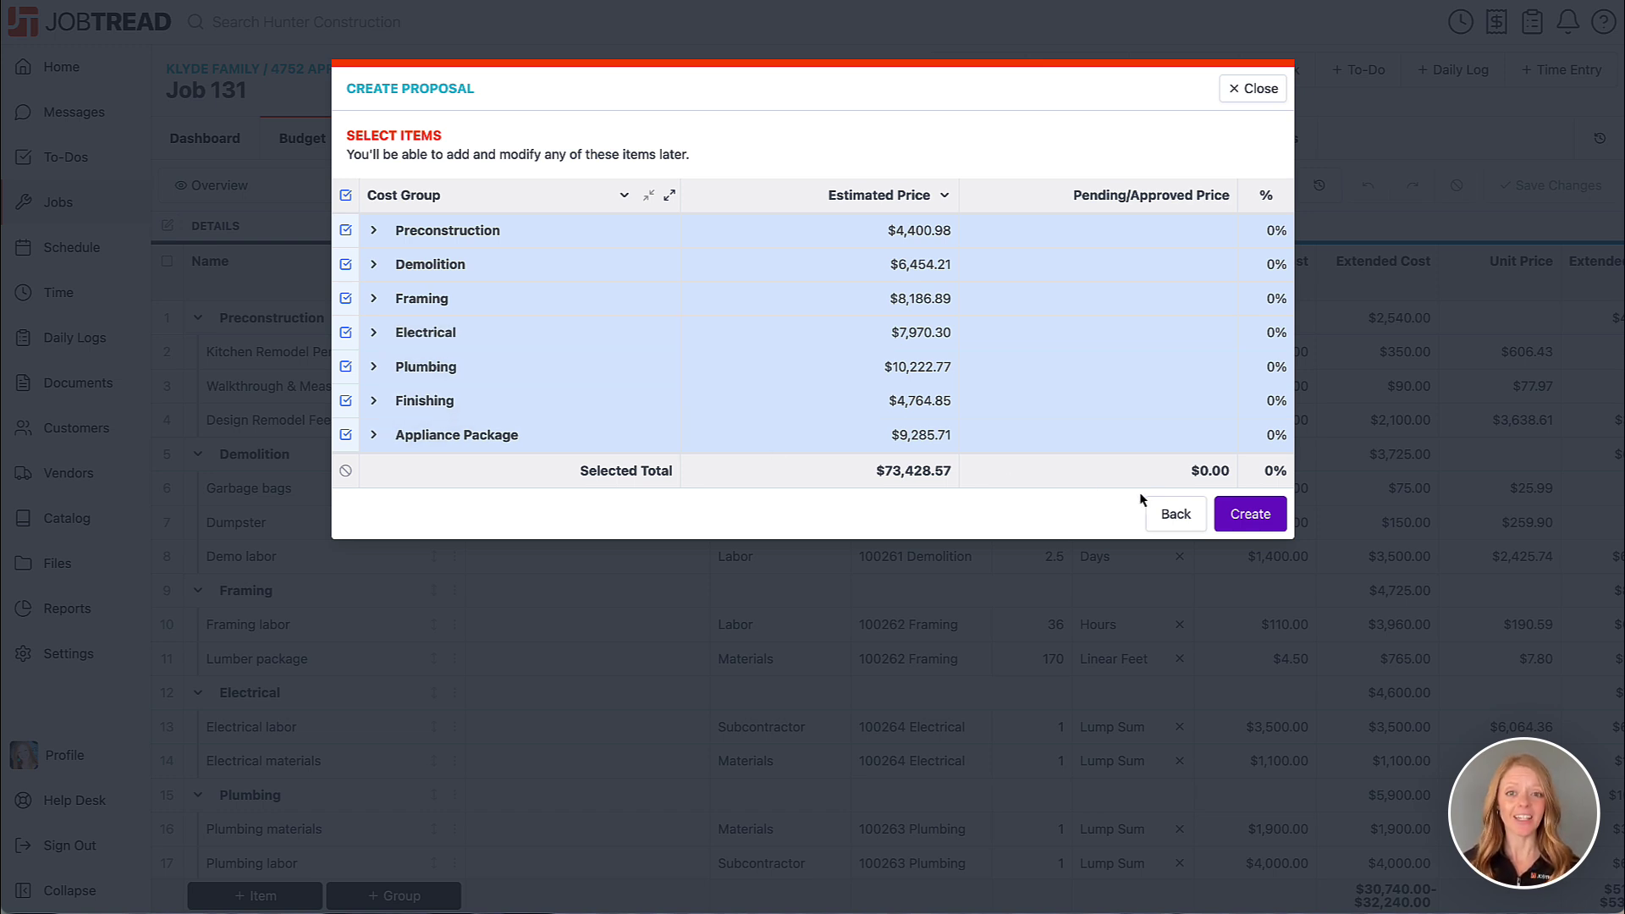
# - Create draft Proposal 131-7 from all the cost groups
pyautogui.click(1242, 515)
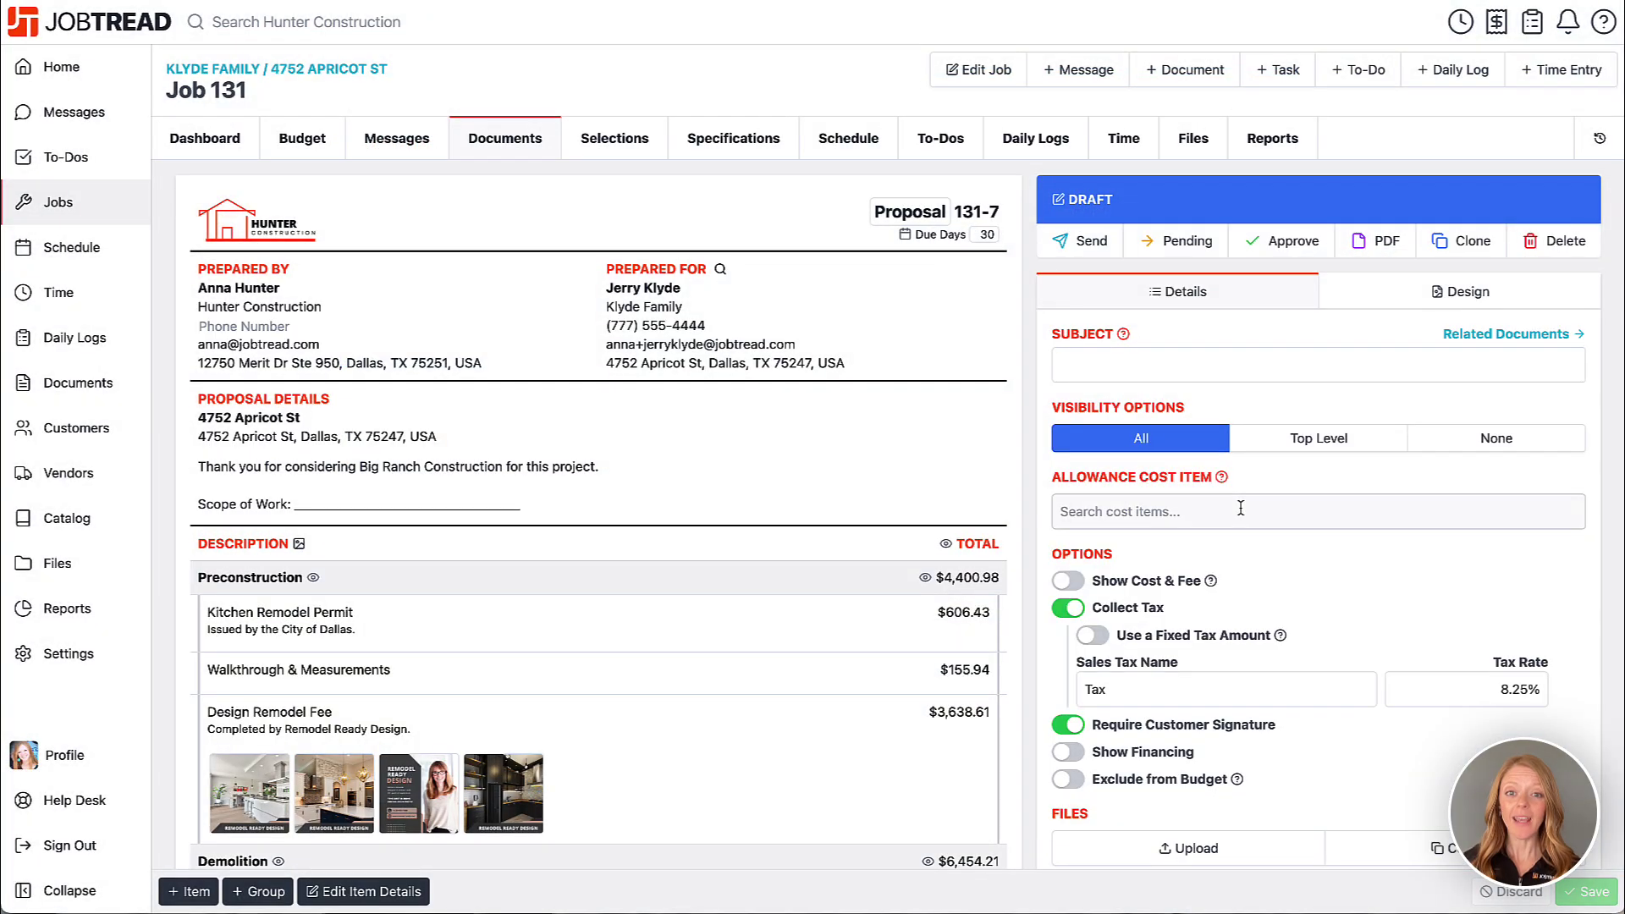
pyautogui.scroll(-5, 814, 495)
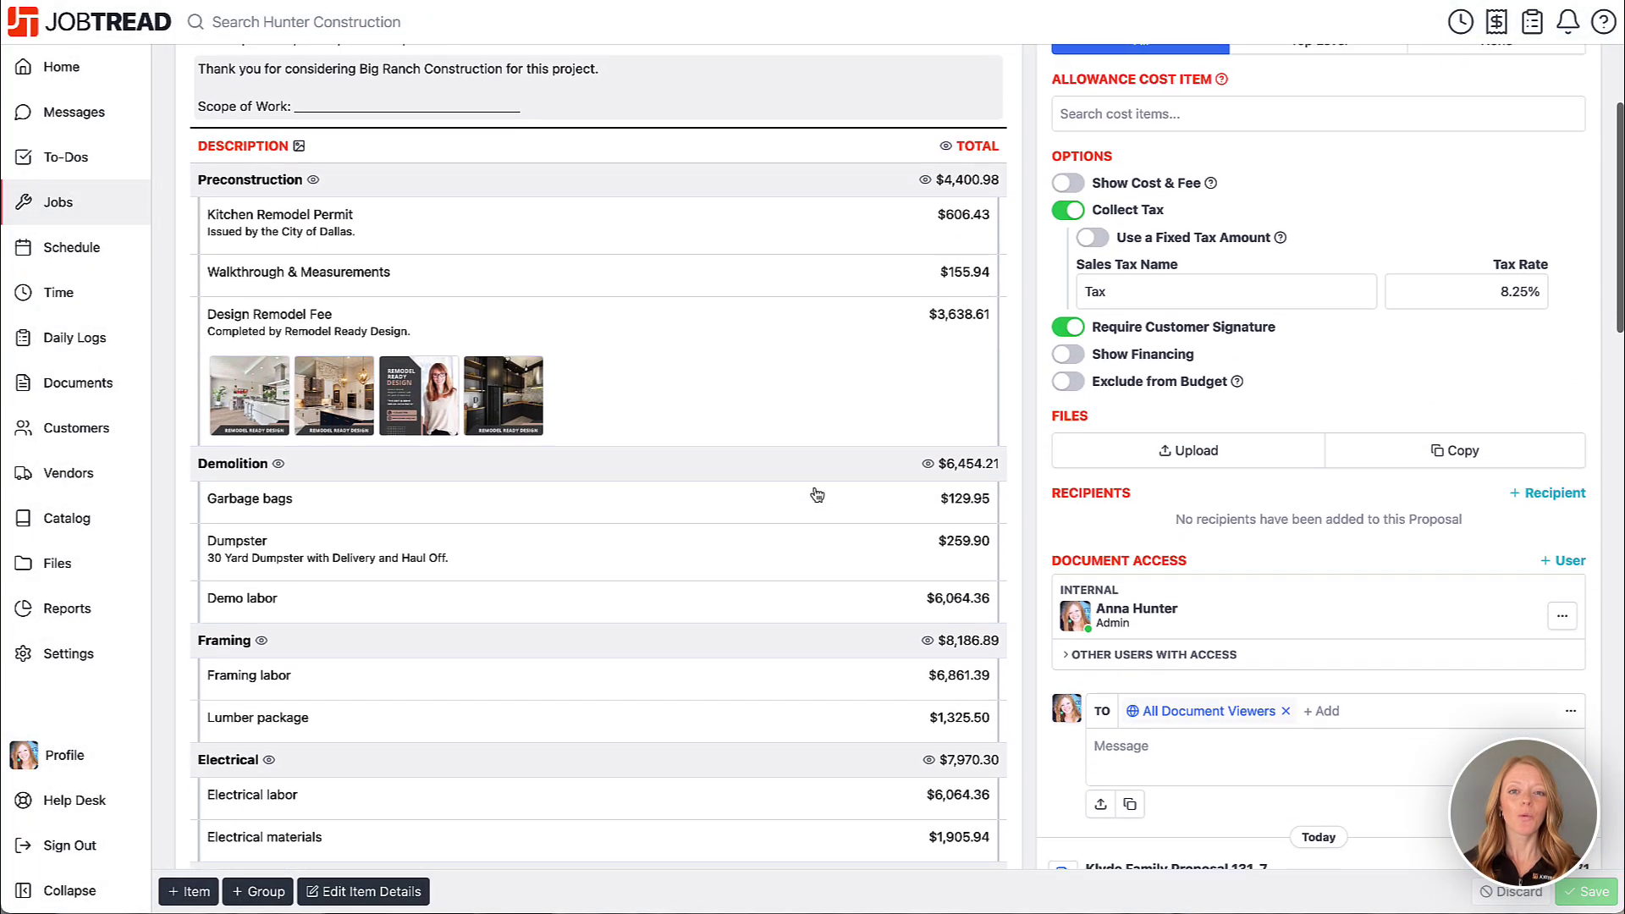
pyautogui.scroll(5, 814, 495)
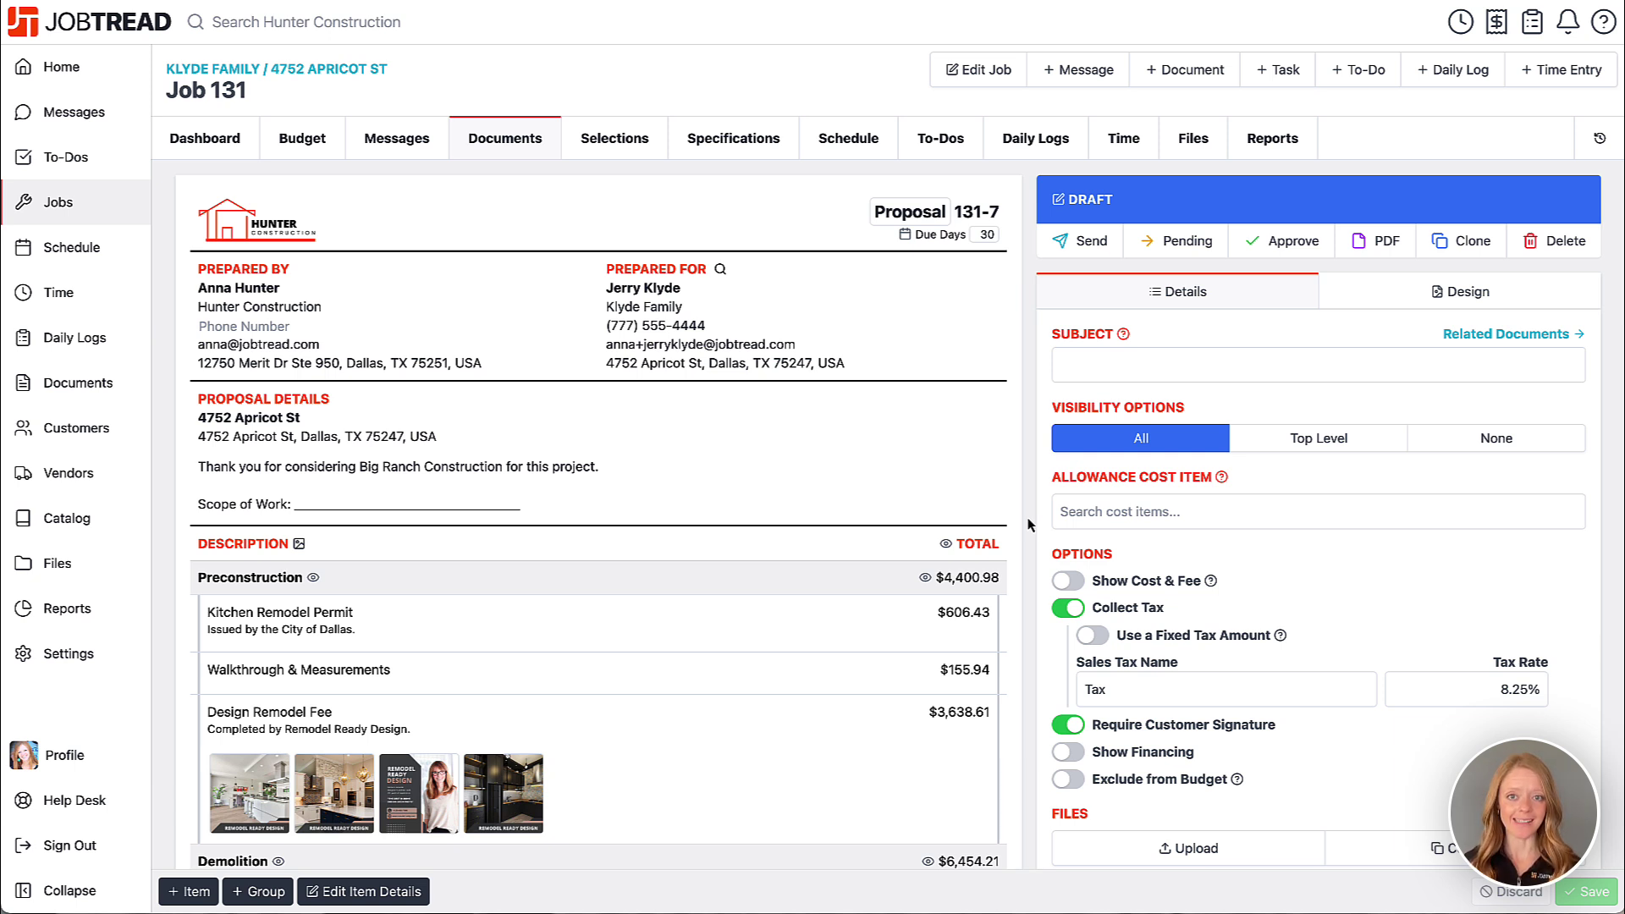
# - Set the proposal's cover page style to Abstract
pyautogui.click(1366, 291)
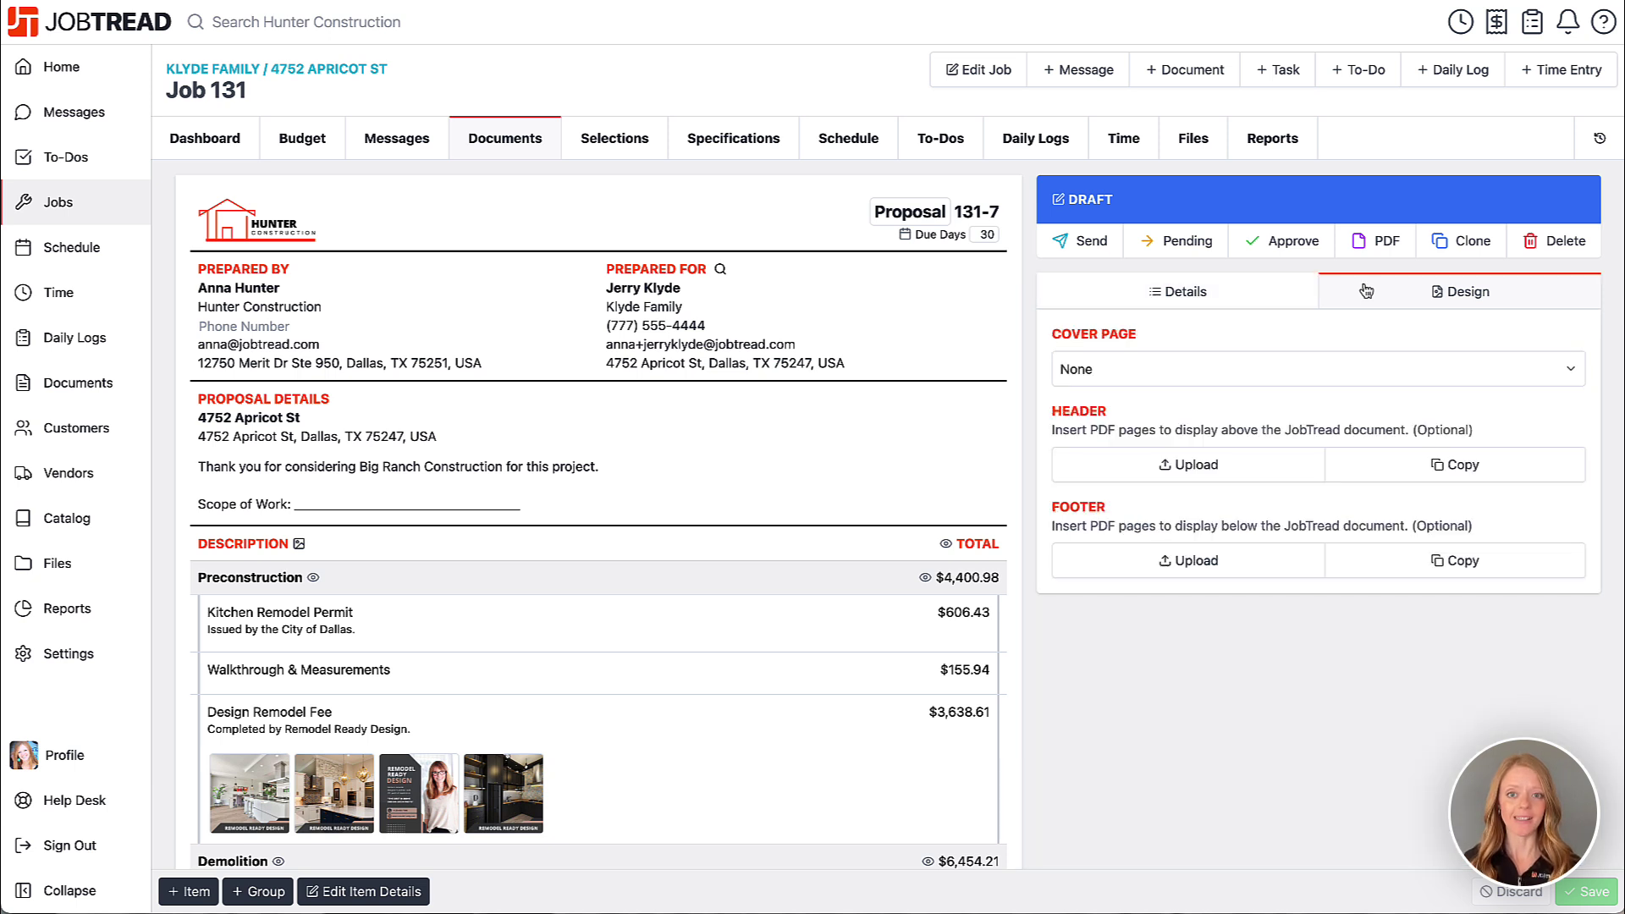
pyautogui.click(1298, 372)
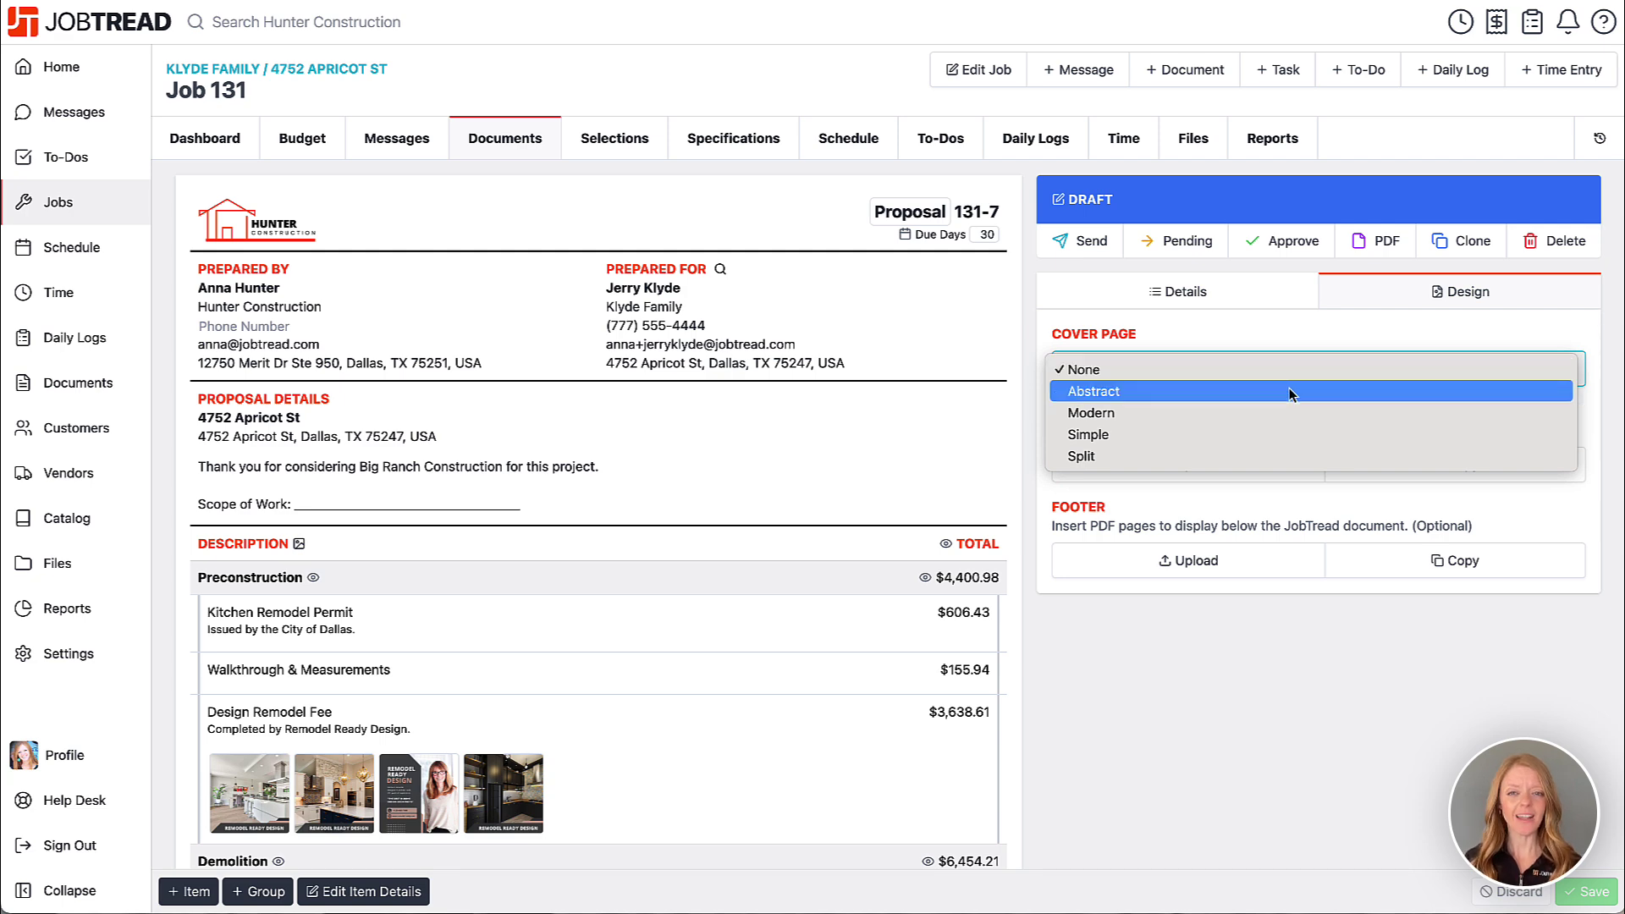
pyautogui.click(1288, 391)
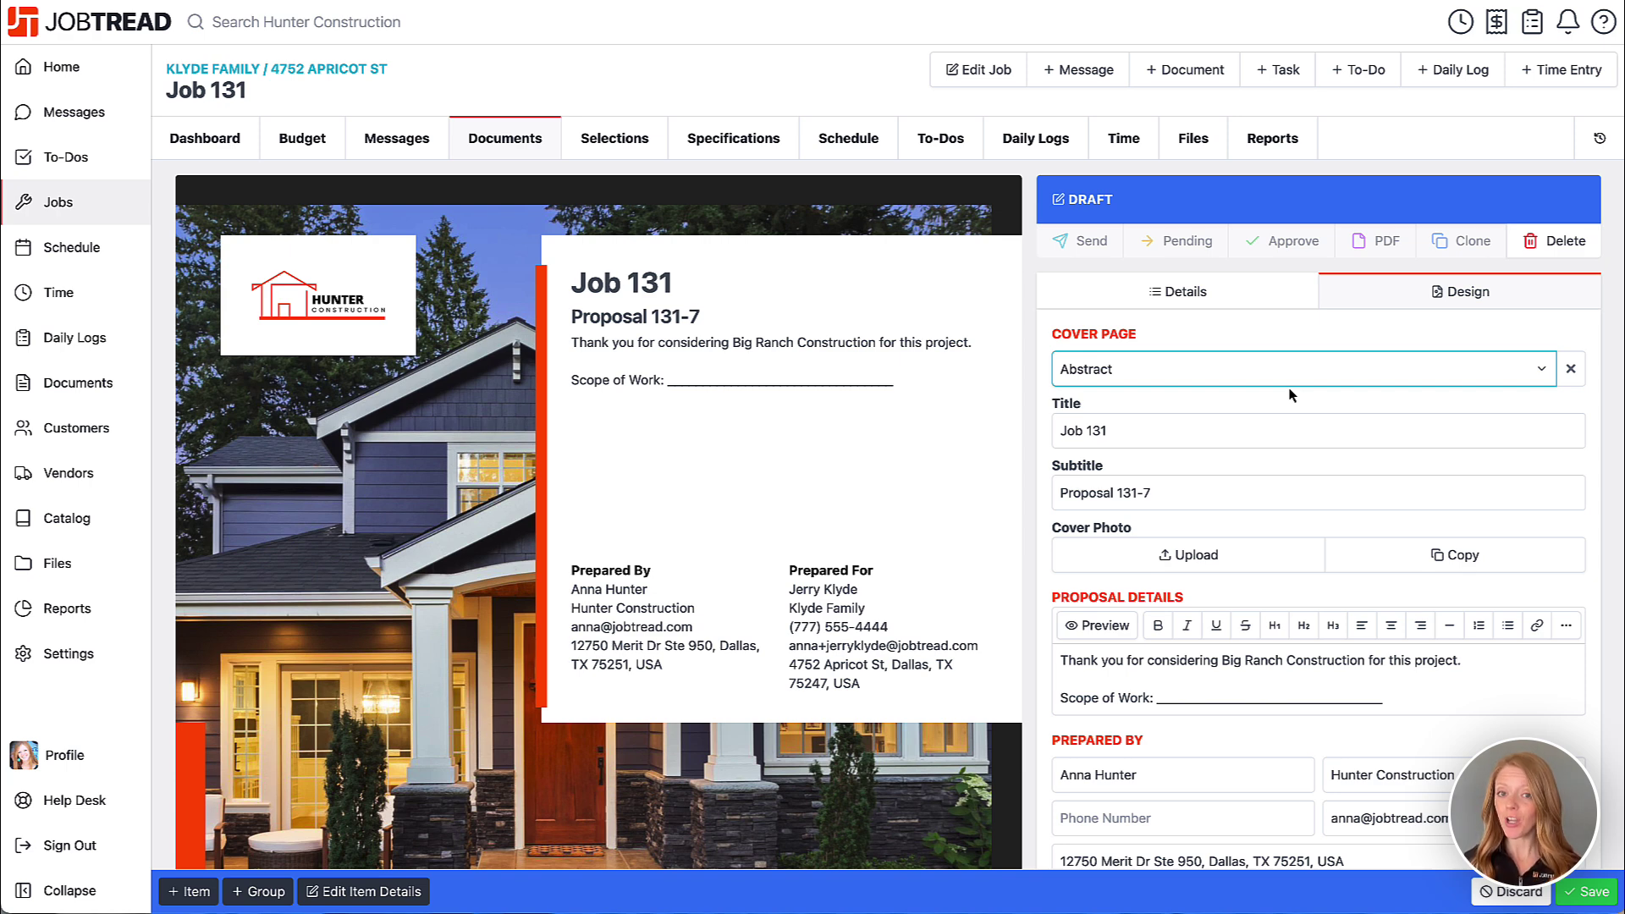
# - Upload Kitchen Photo.png as the cover photo
pyautogui.scroll(-2, 1291, 396)
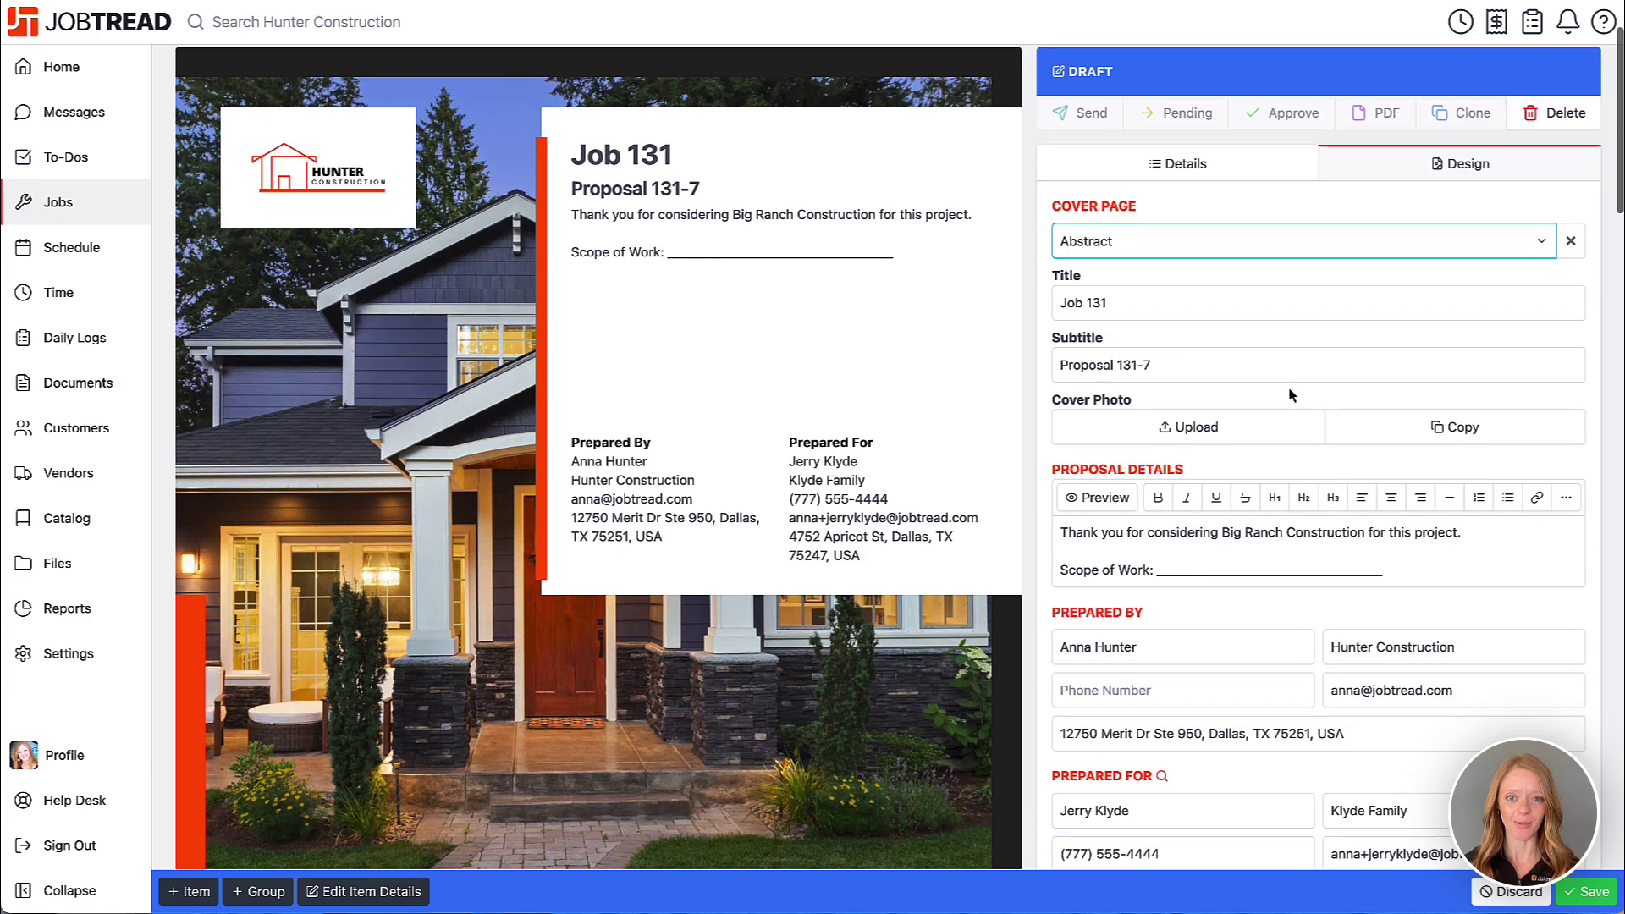
pyautogui.click(1212, 431)
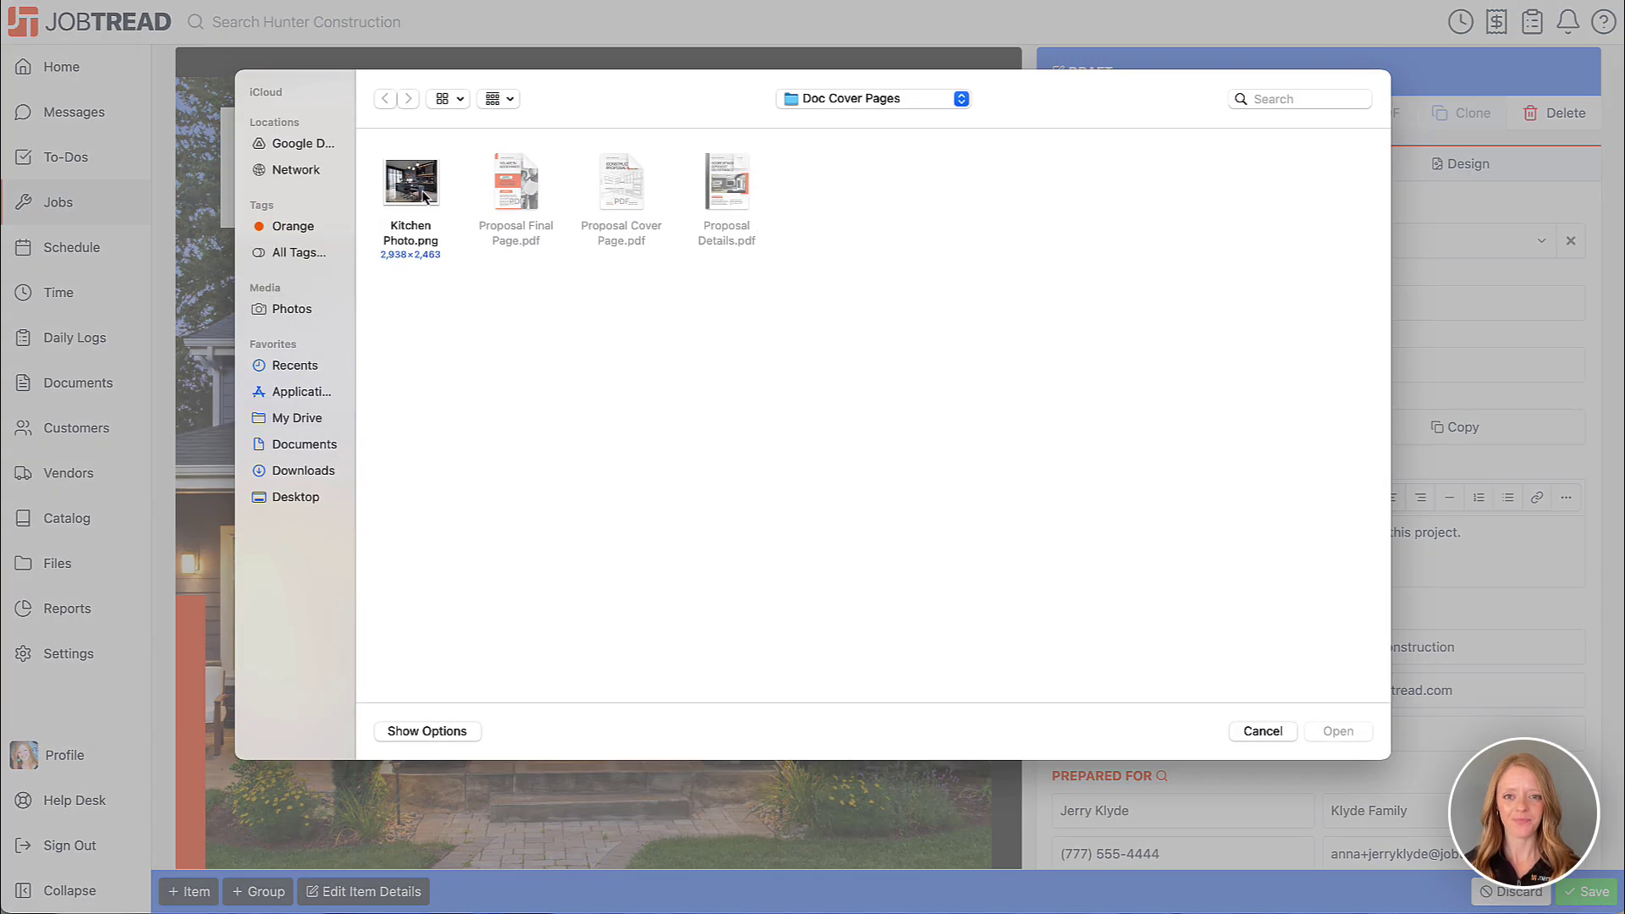
pyautogui.doubleClick(420, 191)
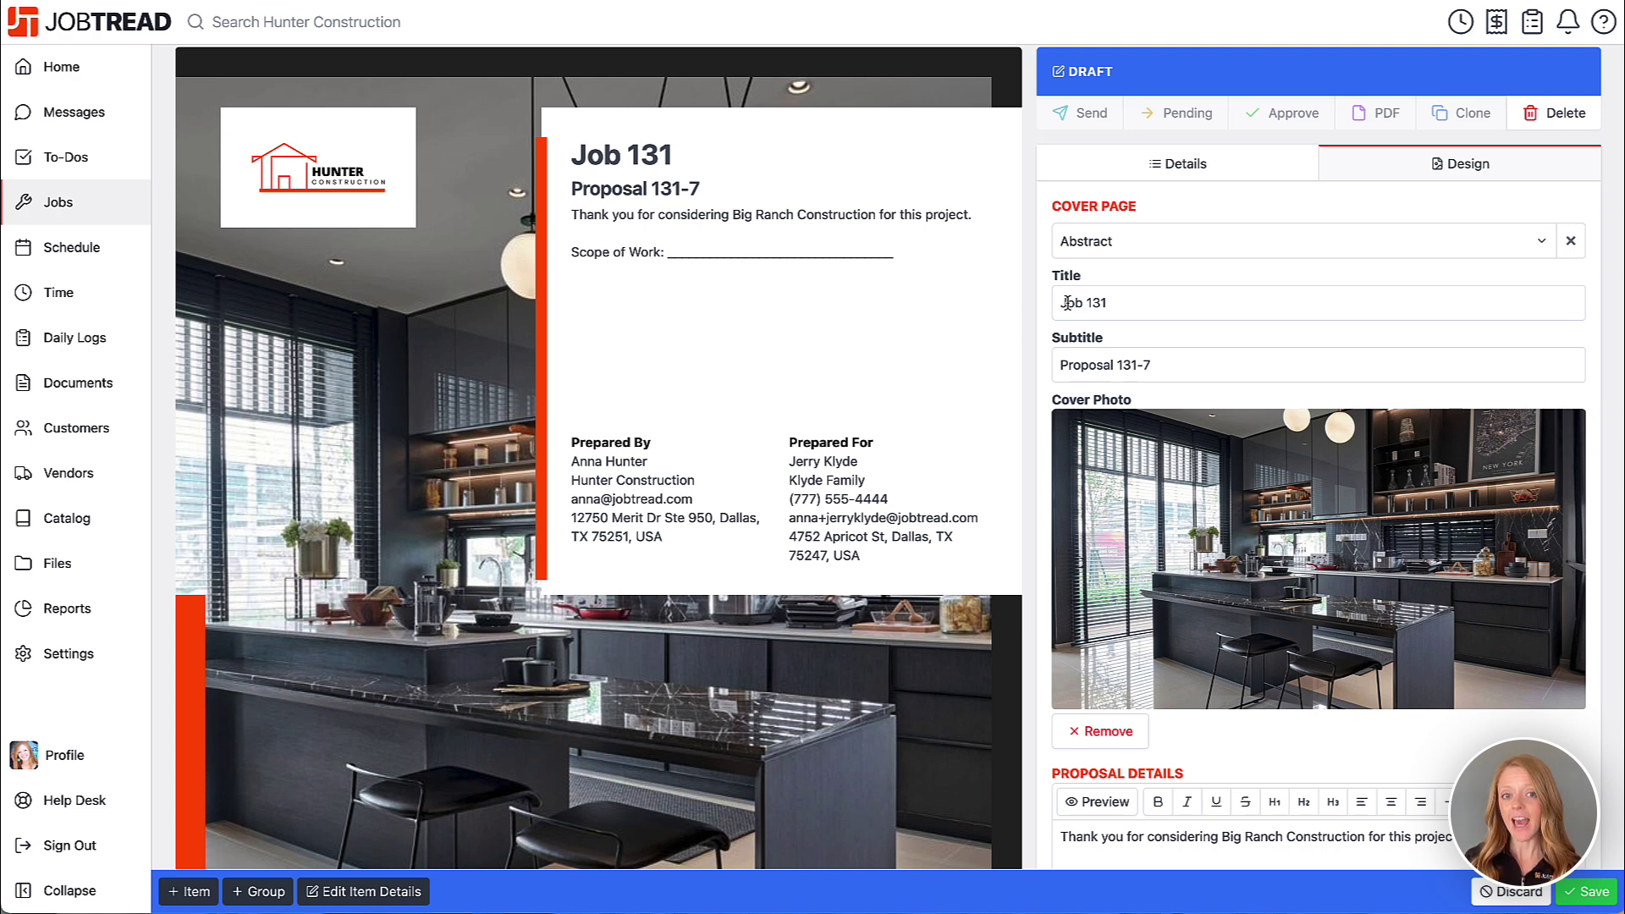
# - Retitle the cover 'Your Dream Kitchen' with the subtitle 'Detailed Proposal'
pyautogui.doubleClick(1099, 302)
pyautogui.tripleClick(1103, 302)
pyautogui.write('Y')
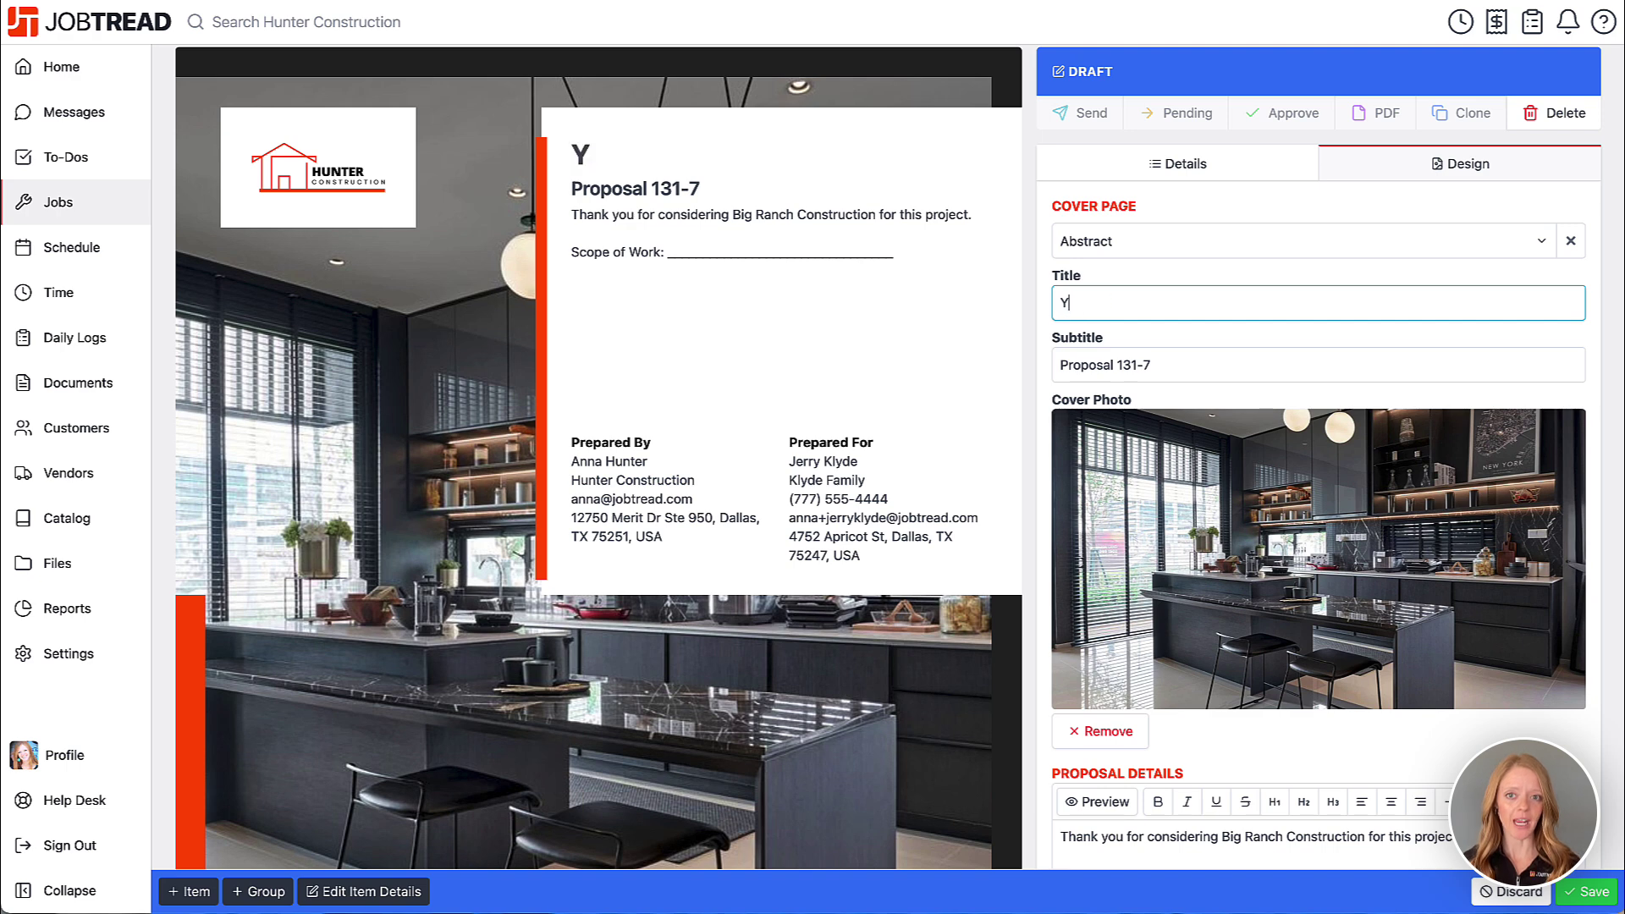
pyautogui.write('our Dream Kitchen')
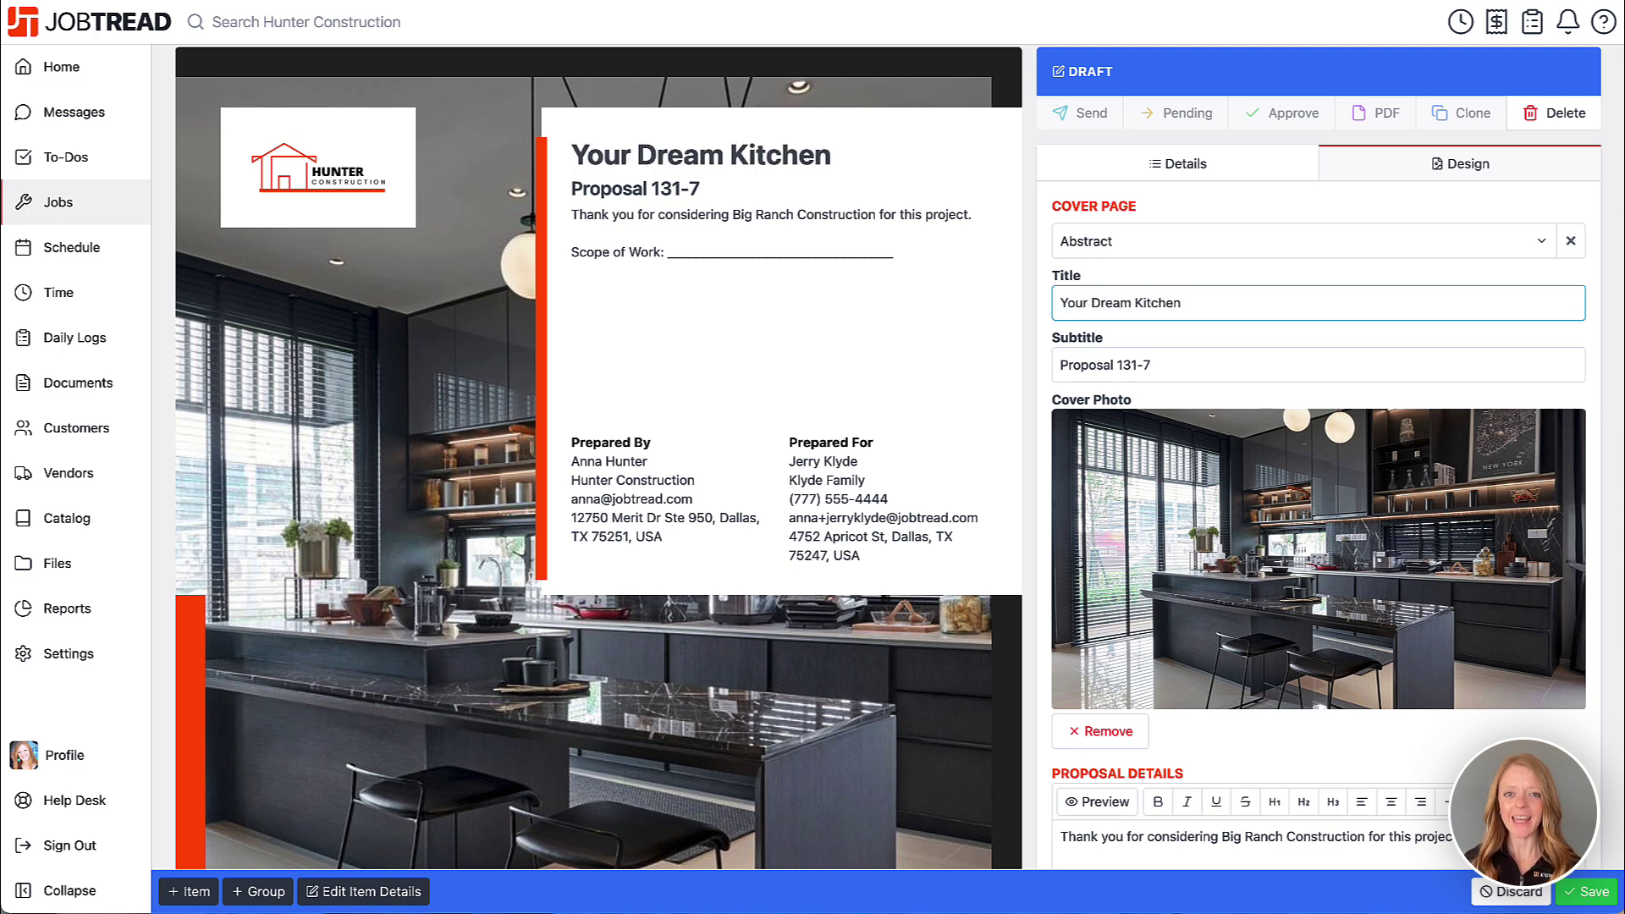
pyautogui.tripleClick(1108, 356)
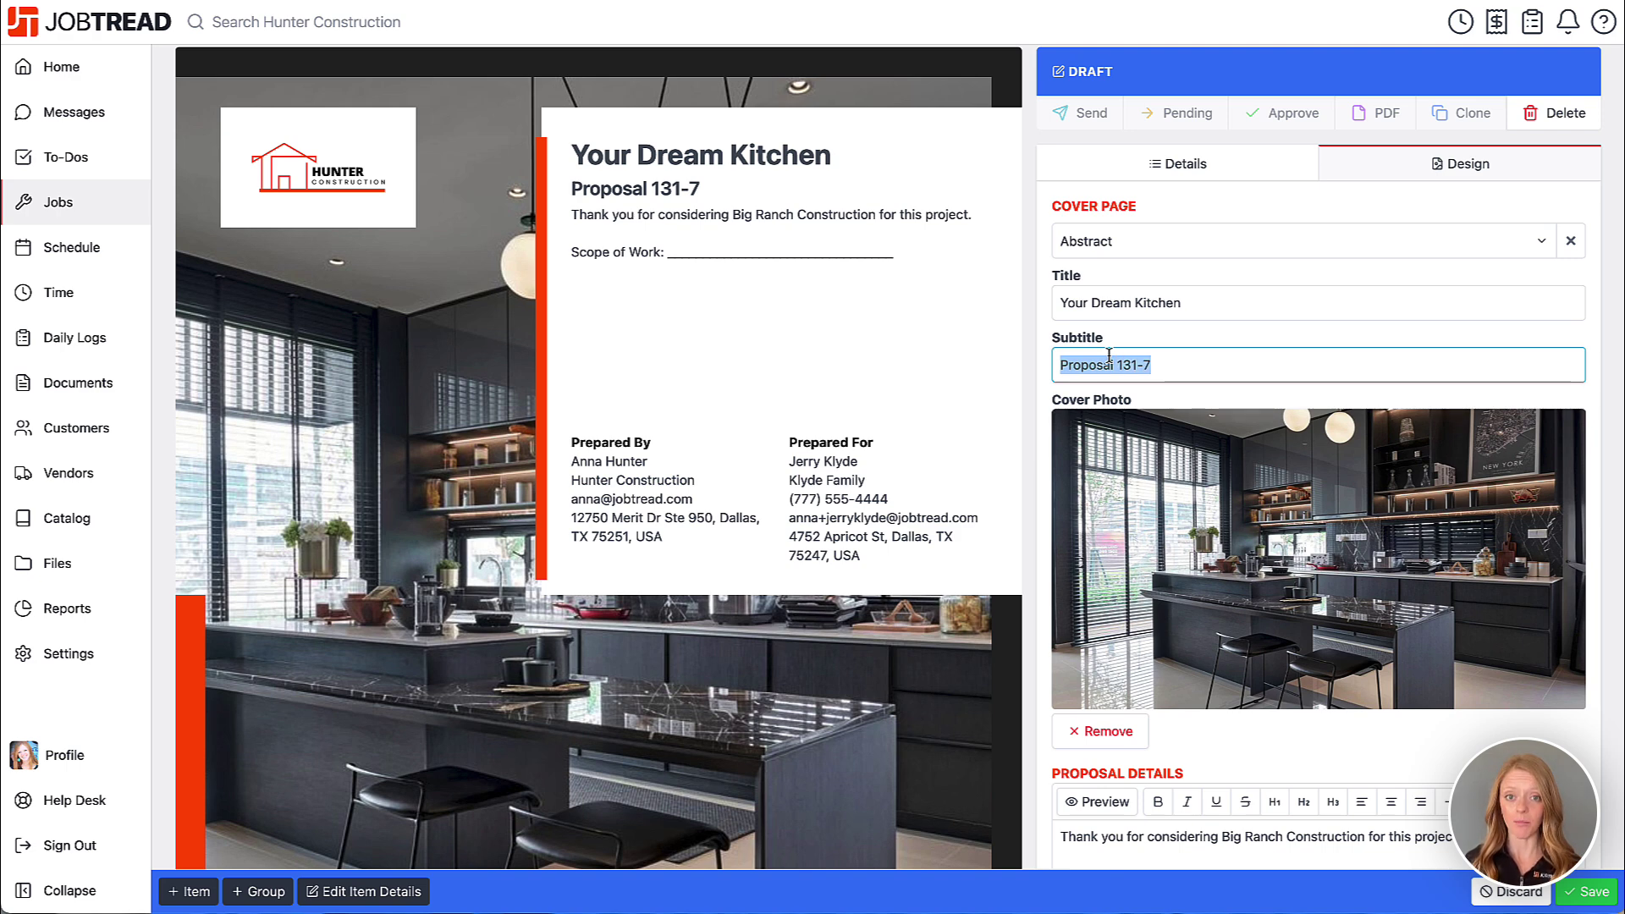
pyautogui.write('Detailed Propo')
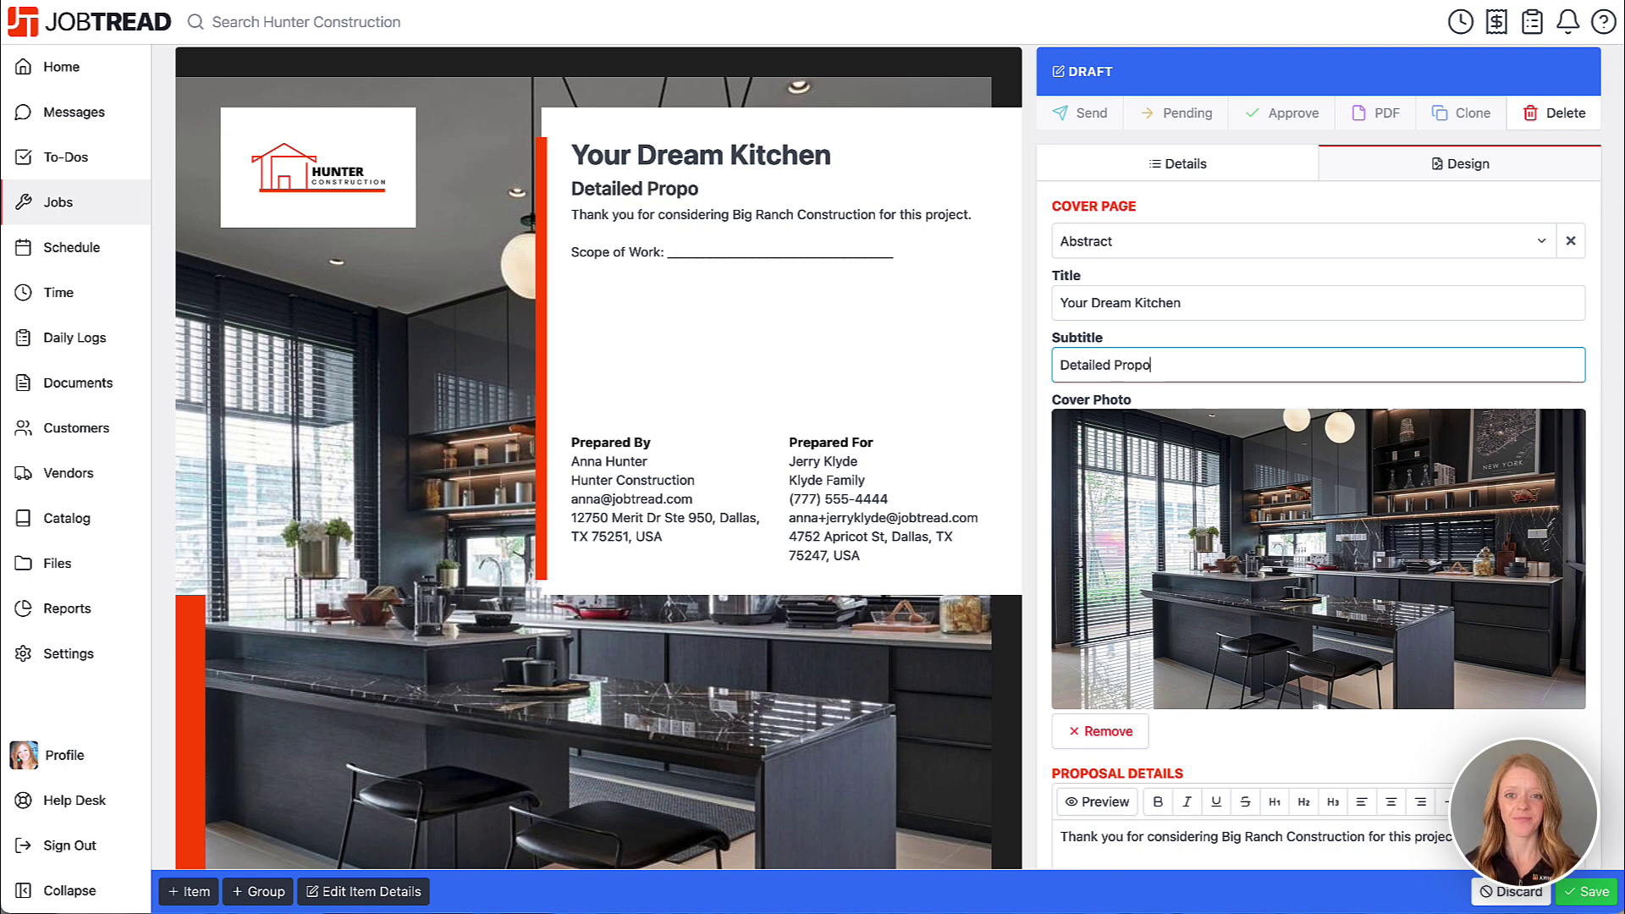
pyautogui.write('sal')
# - Replace the Proposal Details text with the pasted dream-kitchen welcome paragraph
pyautogui.click(1047, 394)
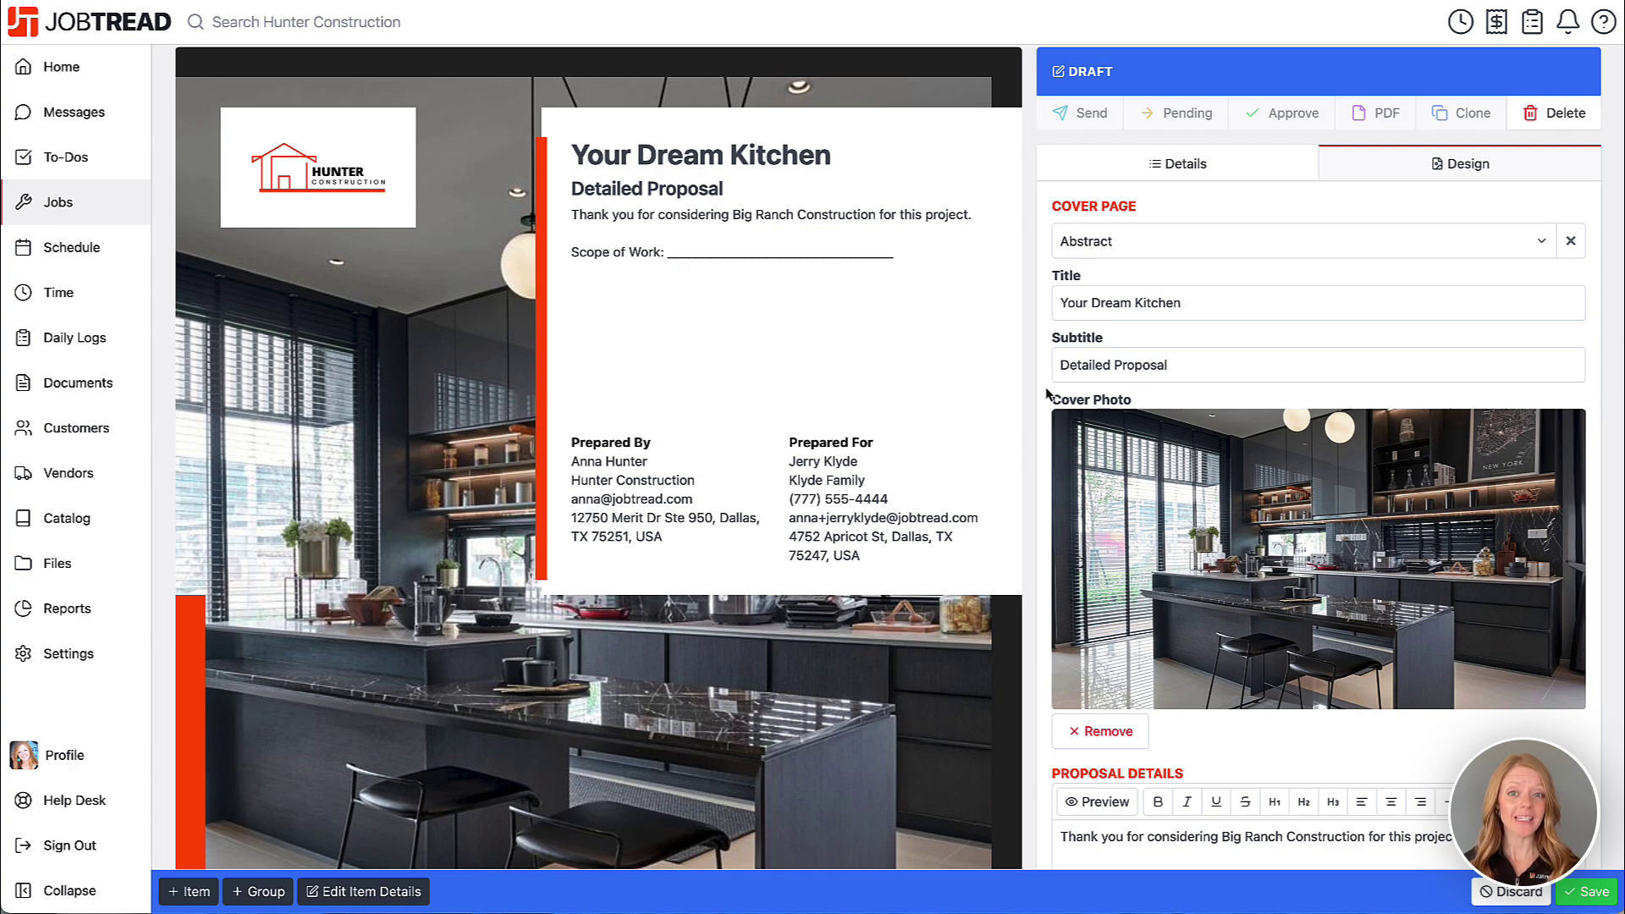
pyautogui.scroll(-5, 1046, 394)
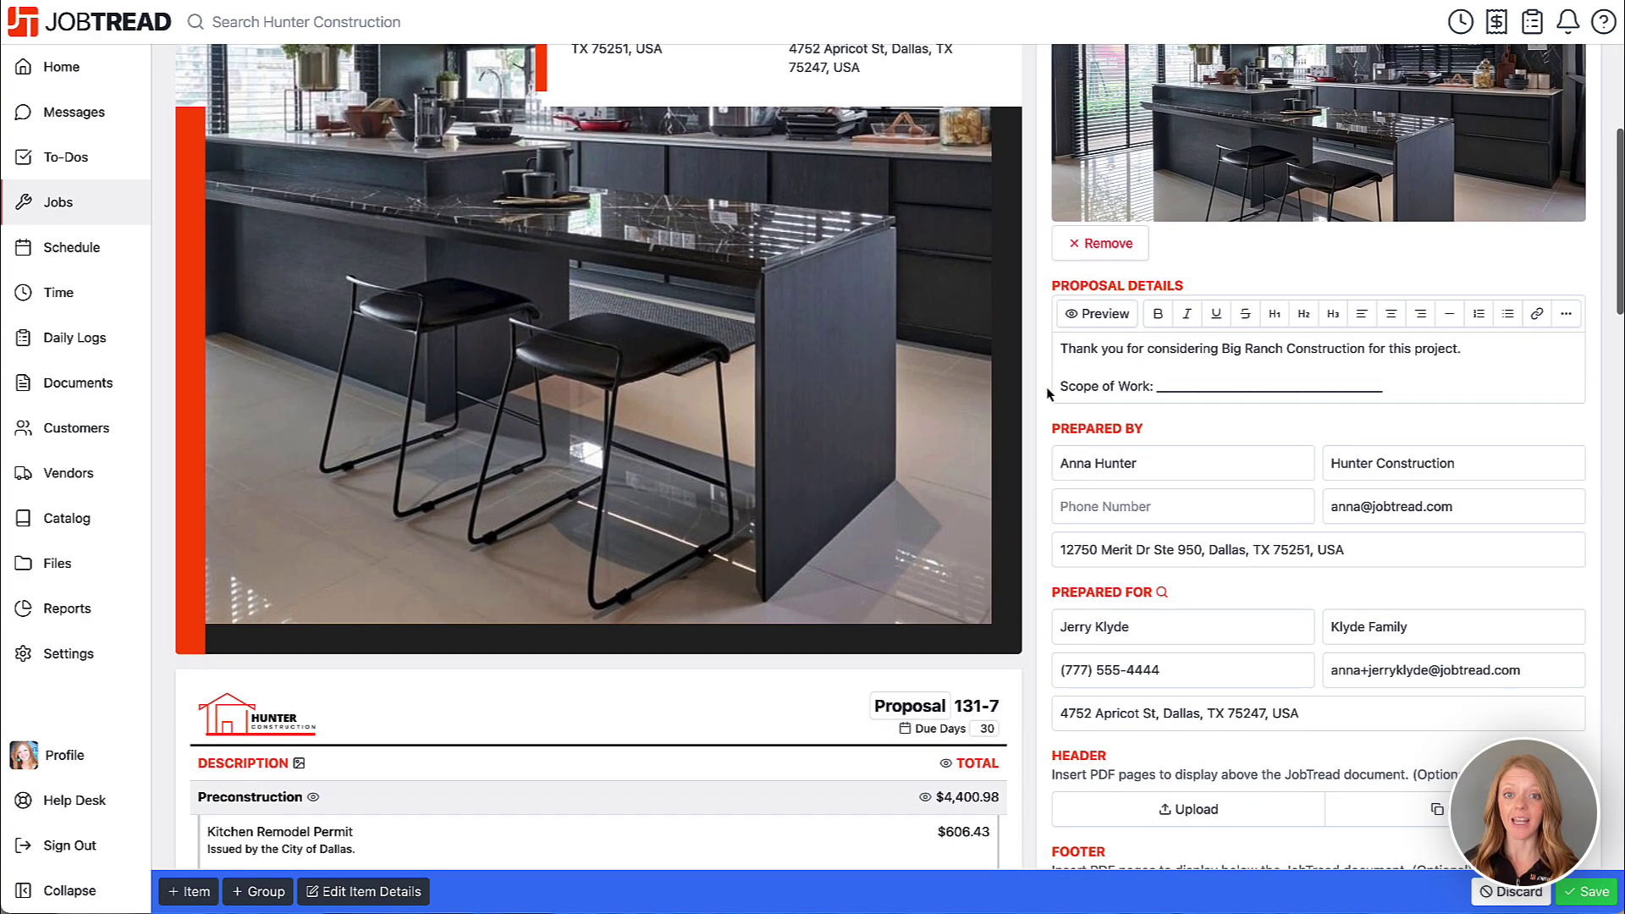
pyautogui.click(1060, 349)
pyautogui.moveTo(1060, 349); pyautogui.dragTo(1463, 417)
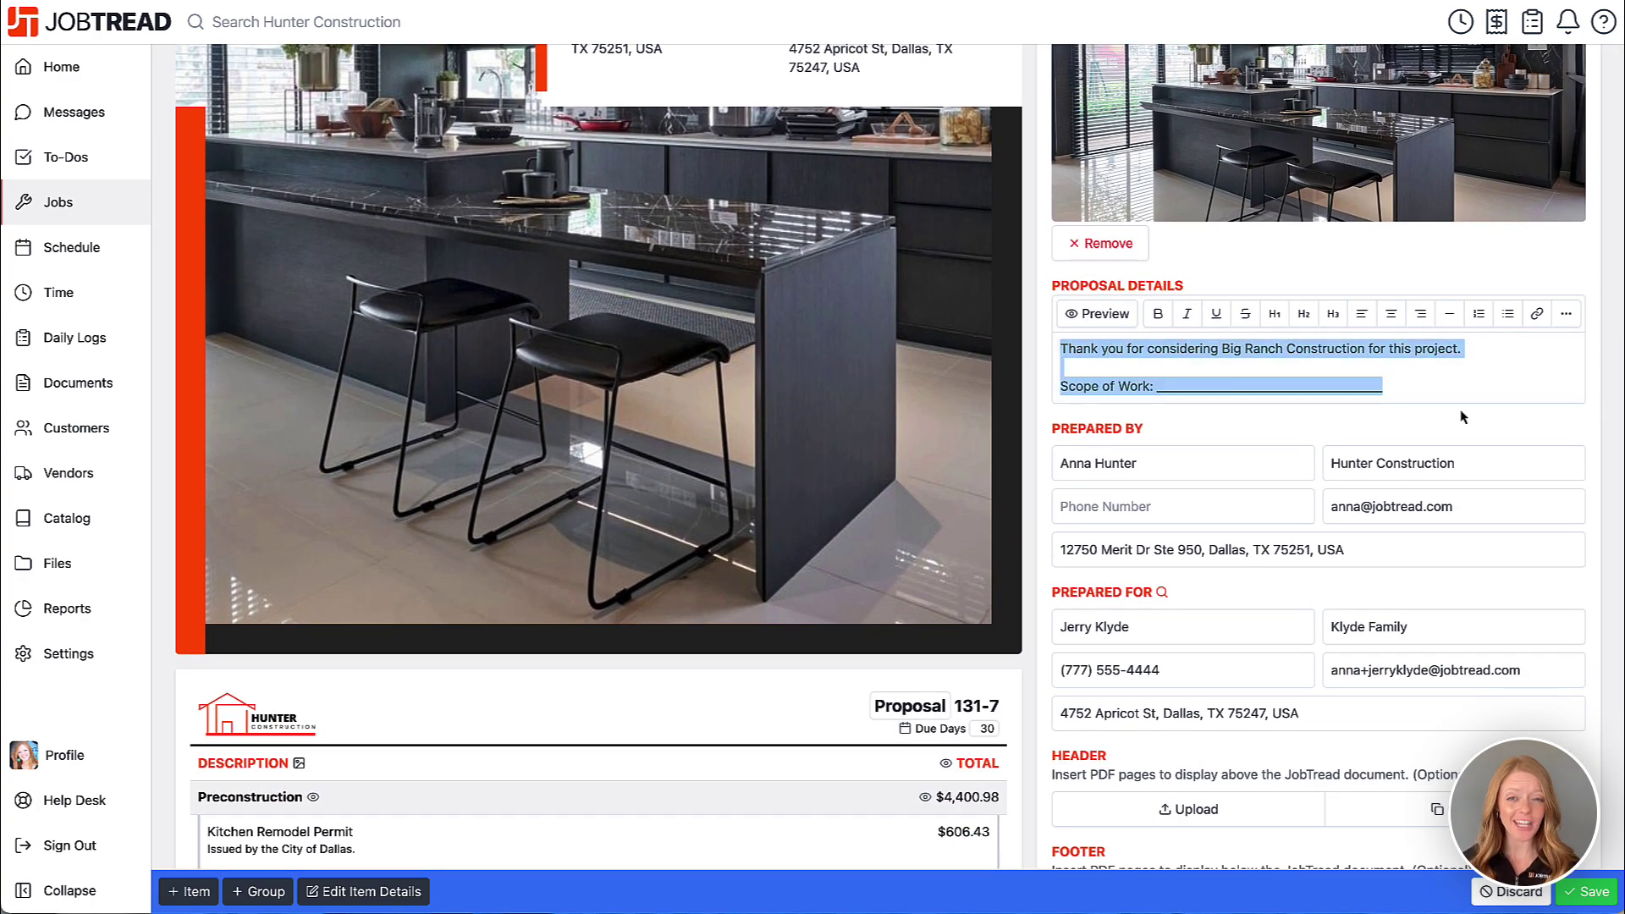
pyautogui.write("Your home should be a reflection of your unique vision and lifestyle. This proposal represents not just a plan, but a partnership—one where every detail is thoughtfully crafted to transform your kitchen into a stunning, functional space you'll love for years to come. Together, we'll bring your dream kitchen to life with unmatched precision, quality, and care, ensuring your experience is as exceptional as the results.")
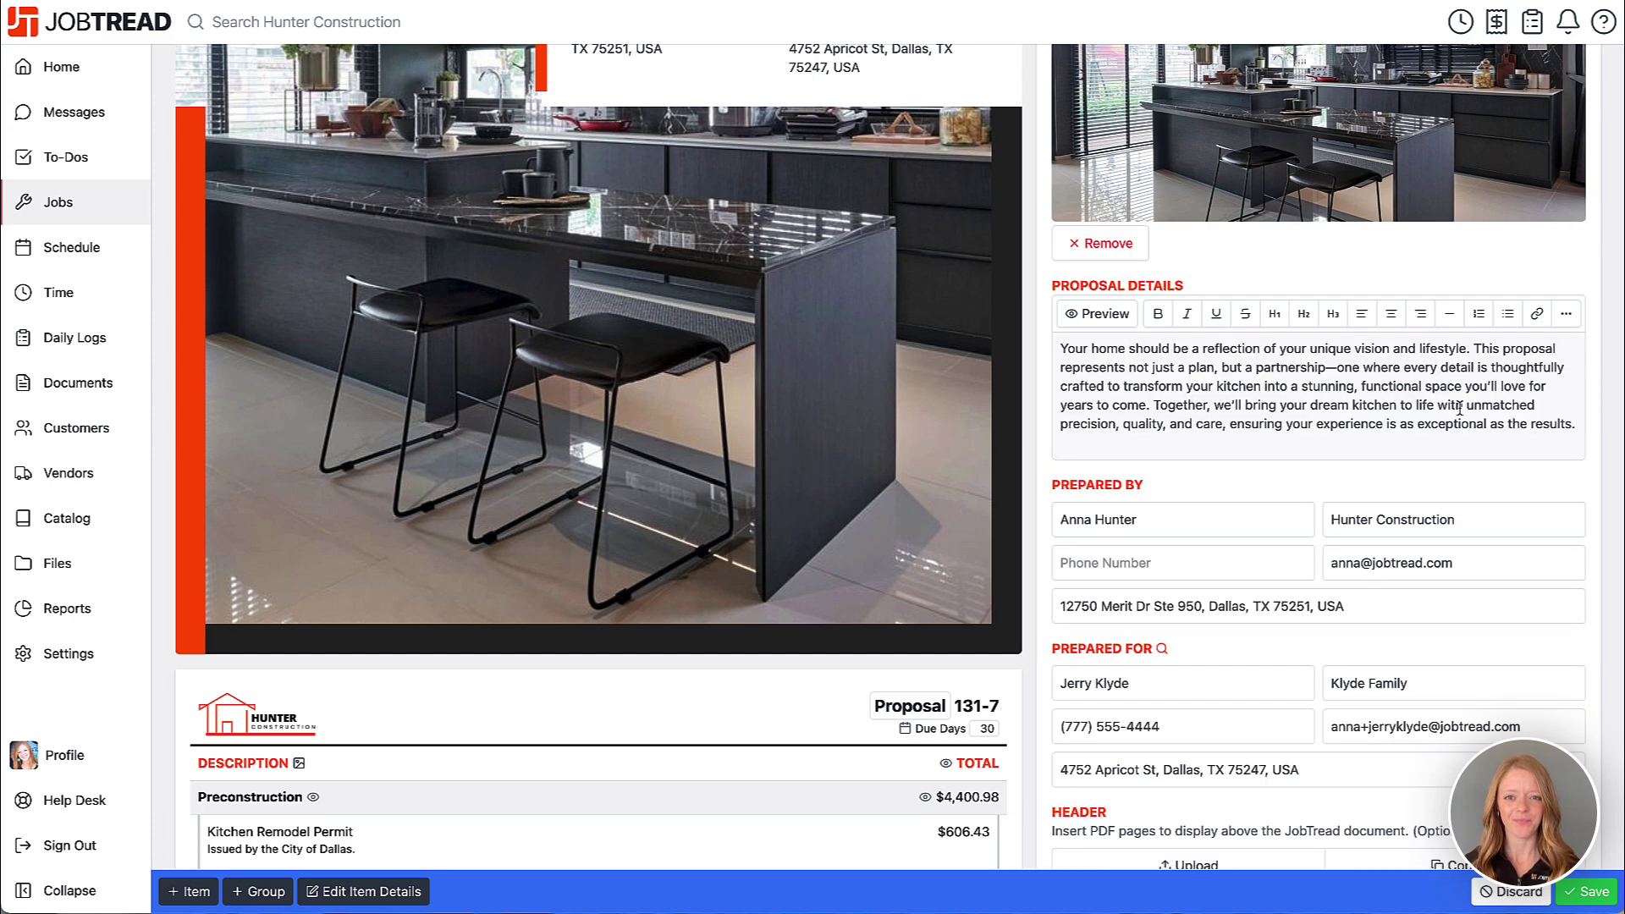
pyautogui.press('BackSpace')
# - Fill in the preparer's phone number under Prepared By
pyautogui.scroll(-3, 1459, 410)
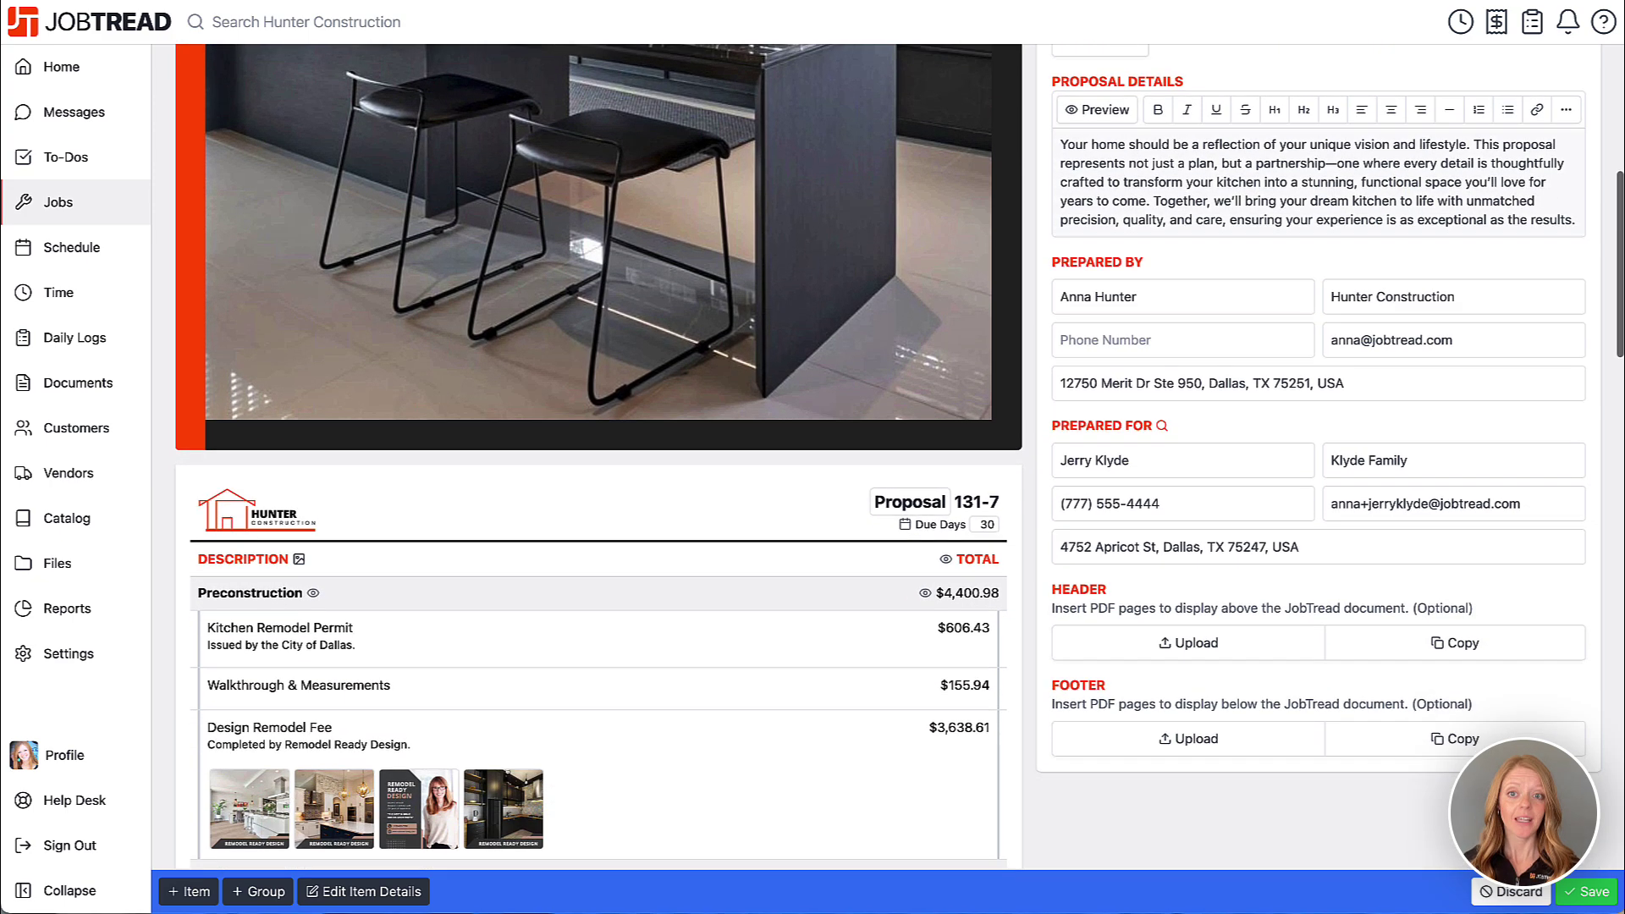
pyautogui.click(1222, 297)
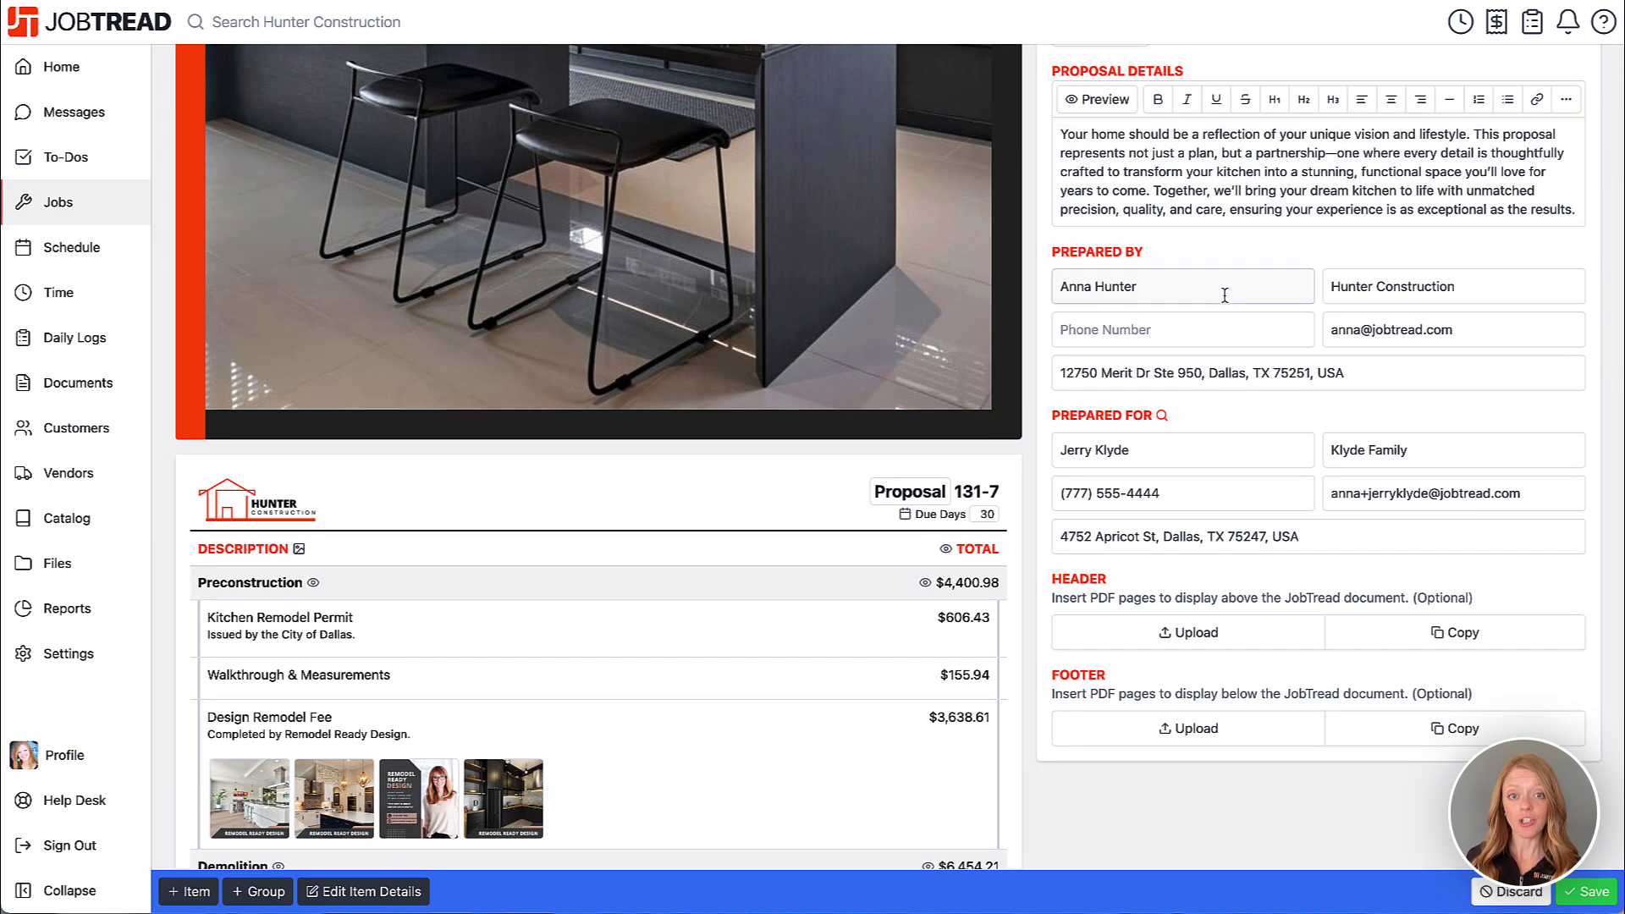
pyautogui.click(1207, 338)
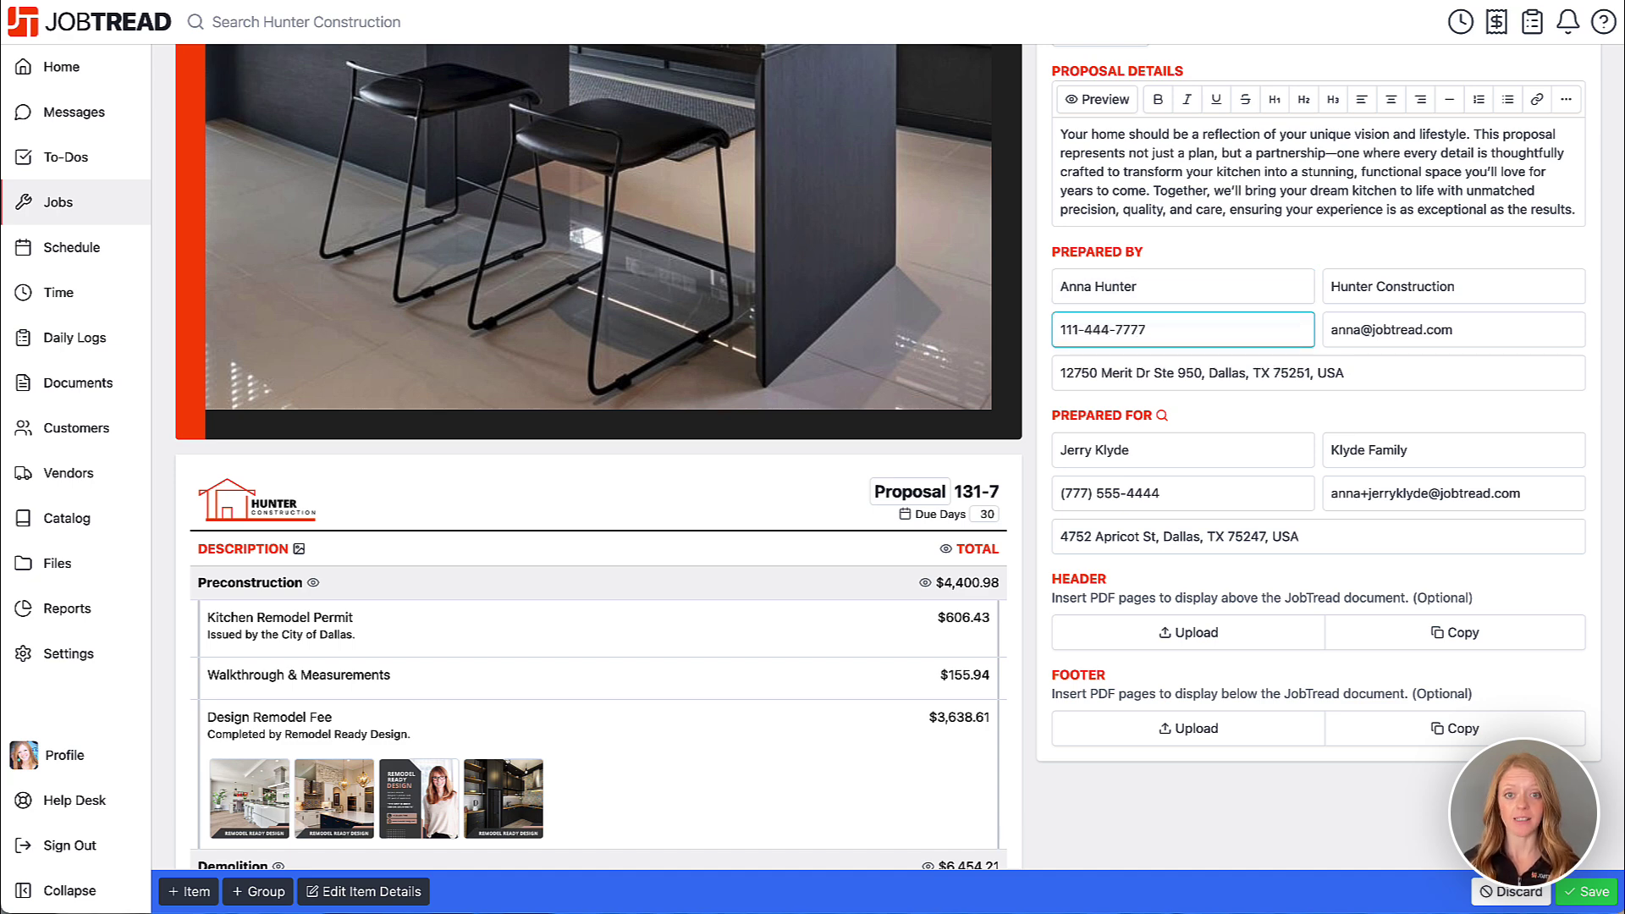
pyautogui.click(1201, 444)
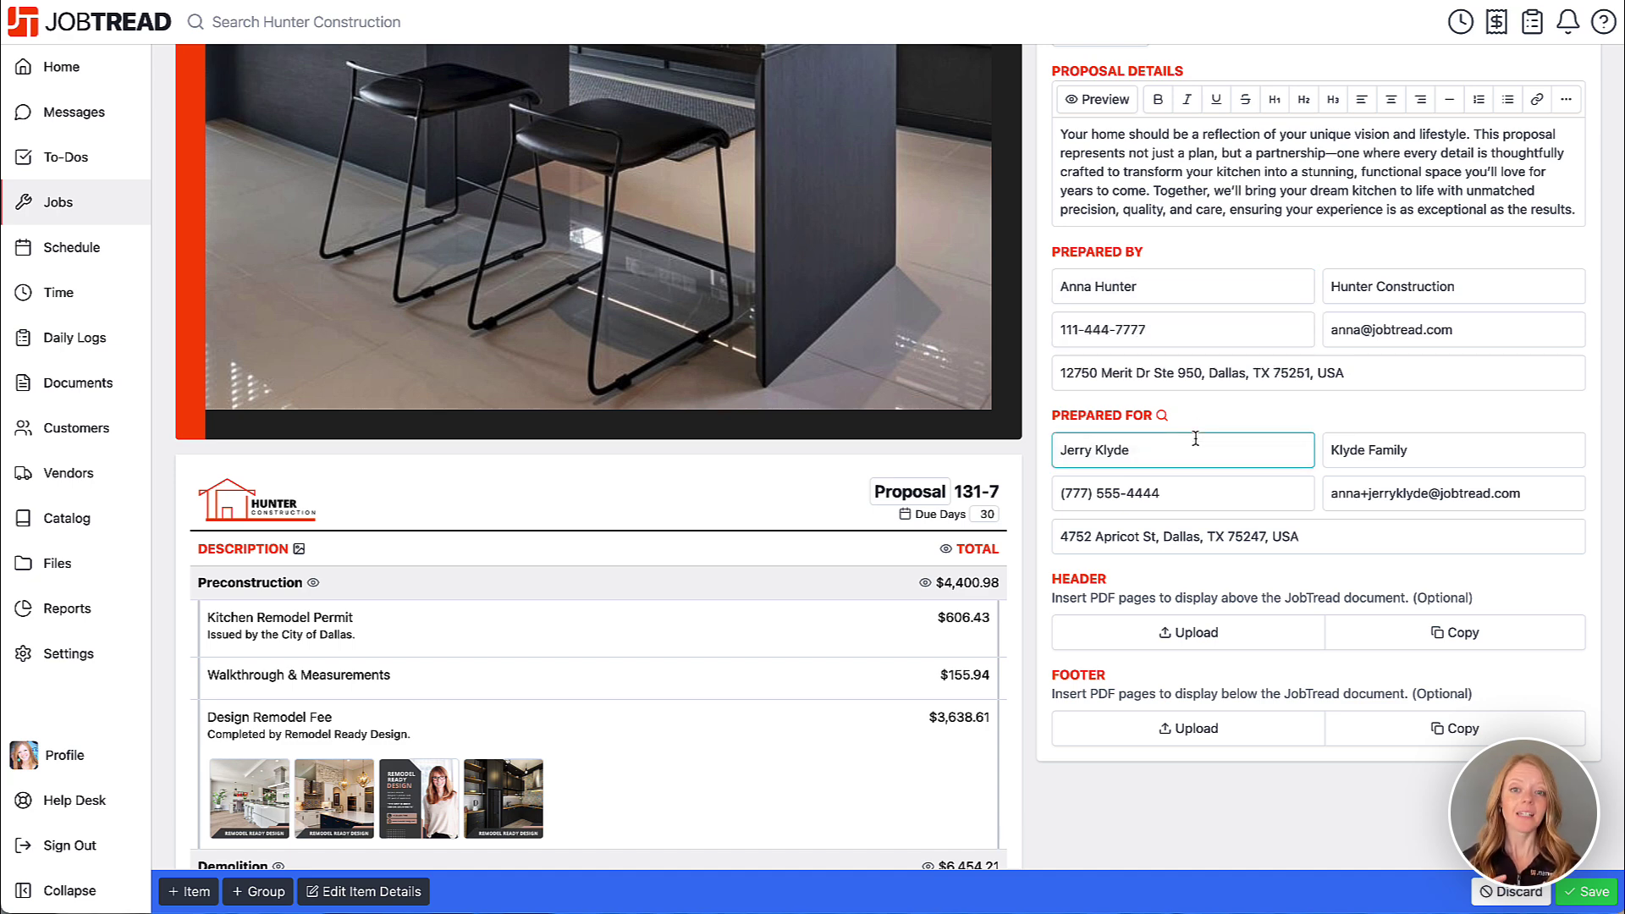
pyautogui.scroll(10, 1029, 453)
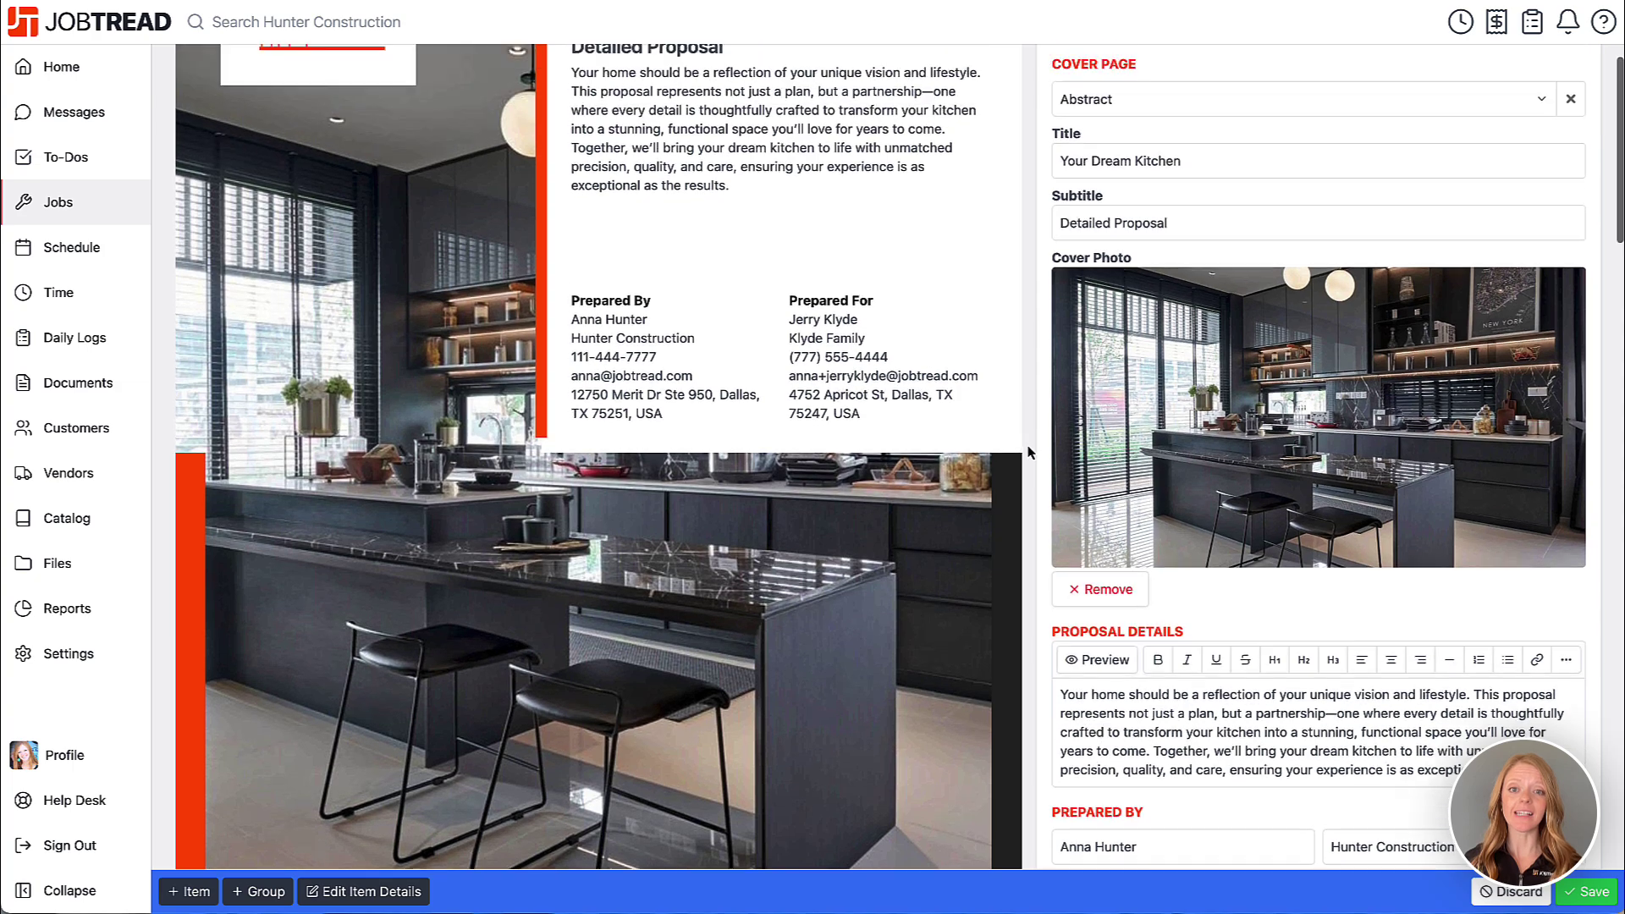
pyautogui.scroll(1, 1029, 452)
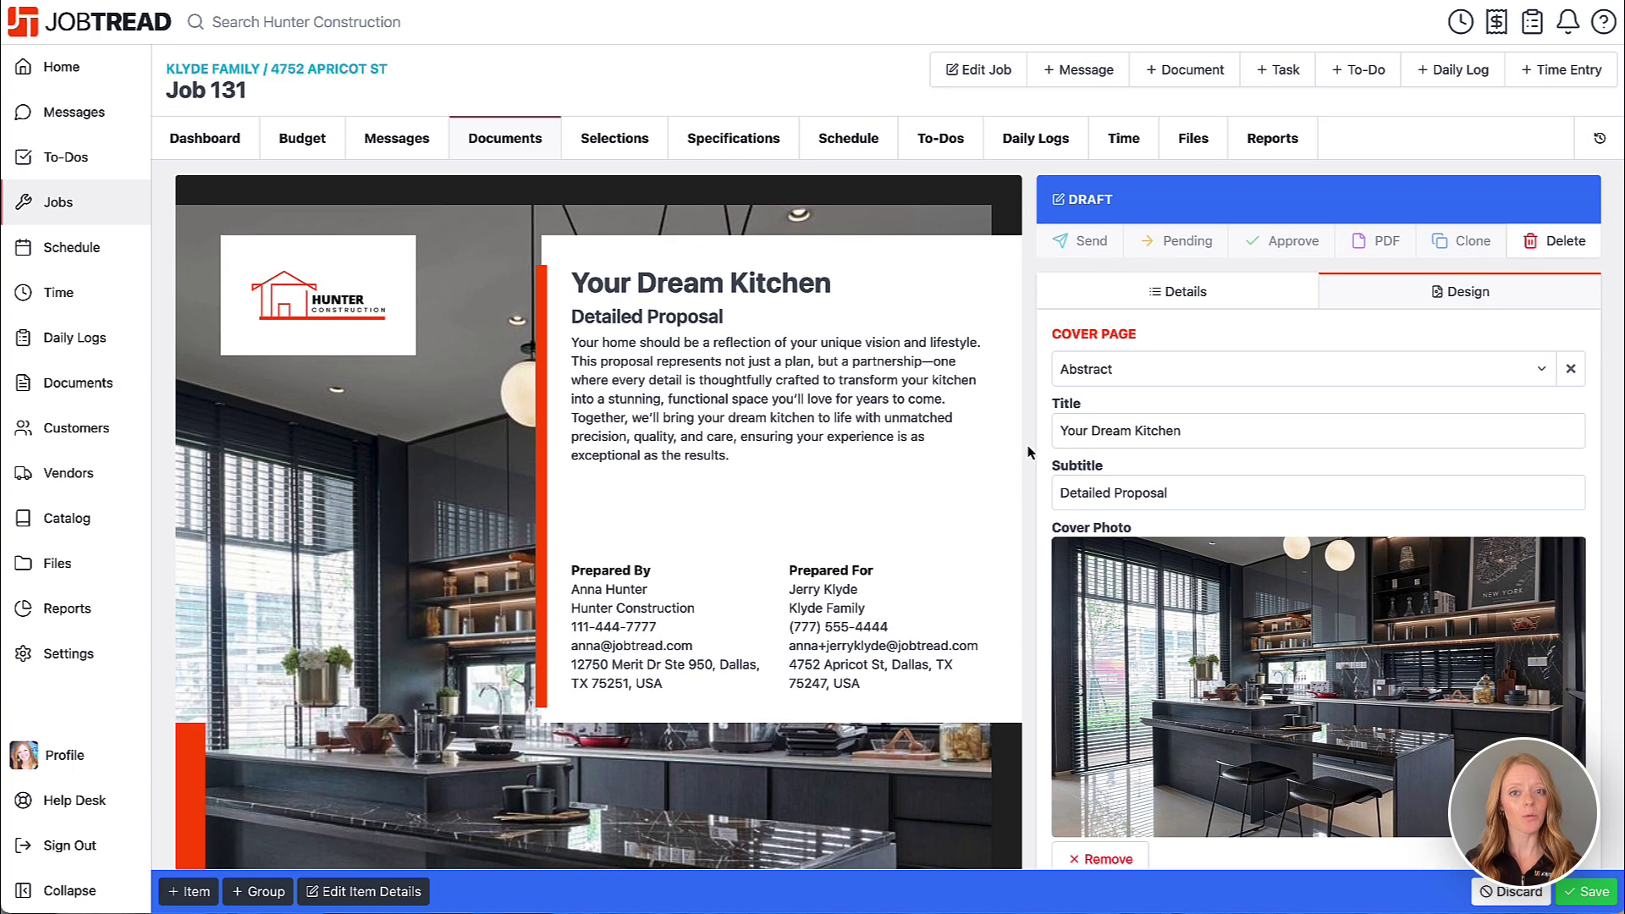
pyautogui.click(1102, 387)
pyautogui.click(1109, 389)
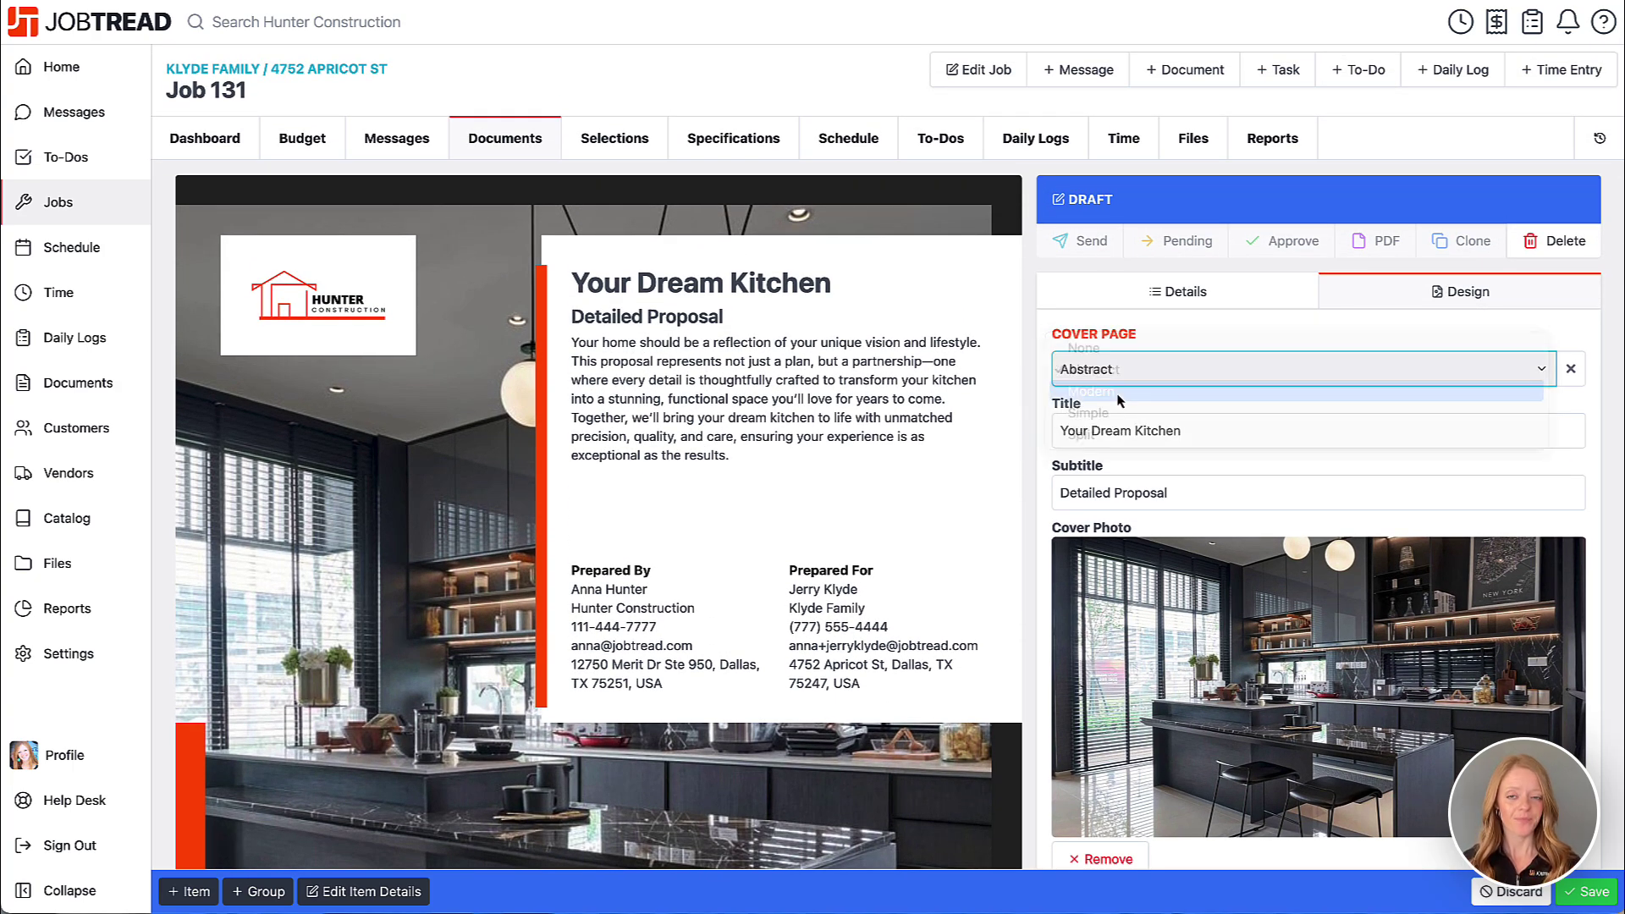
pyautogui.scroll(-5, 1117, 400)
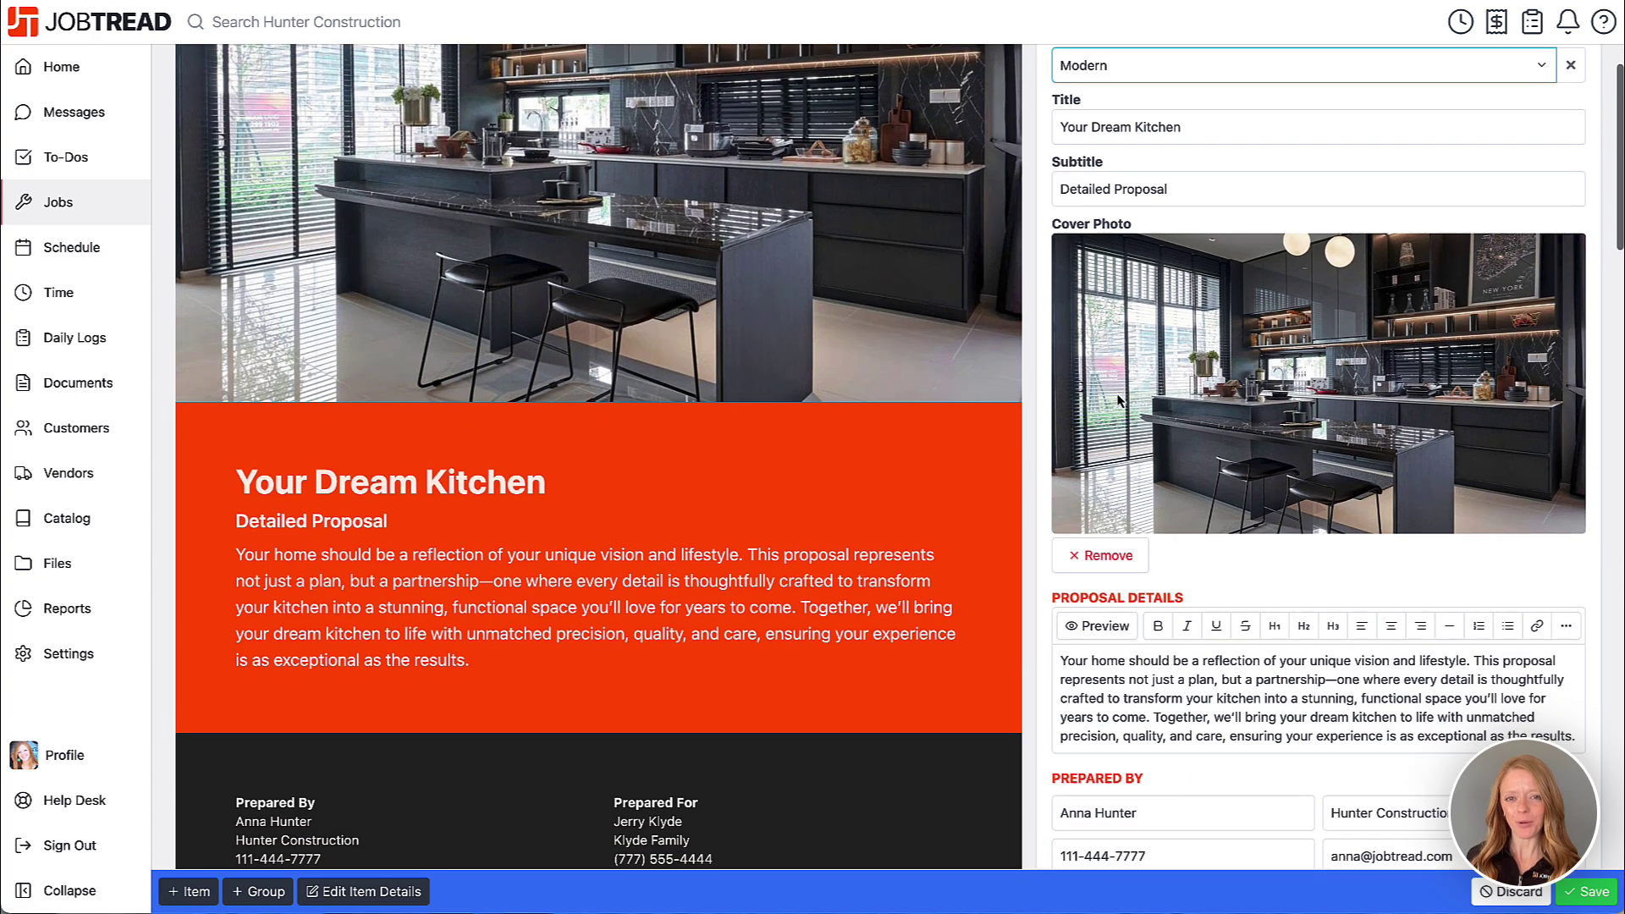
pyautogui.scroll(5, 1117, 400)
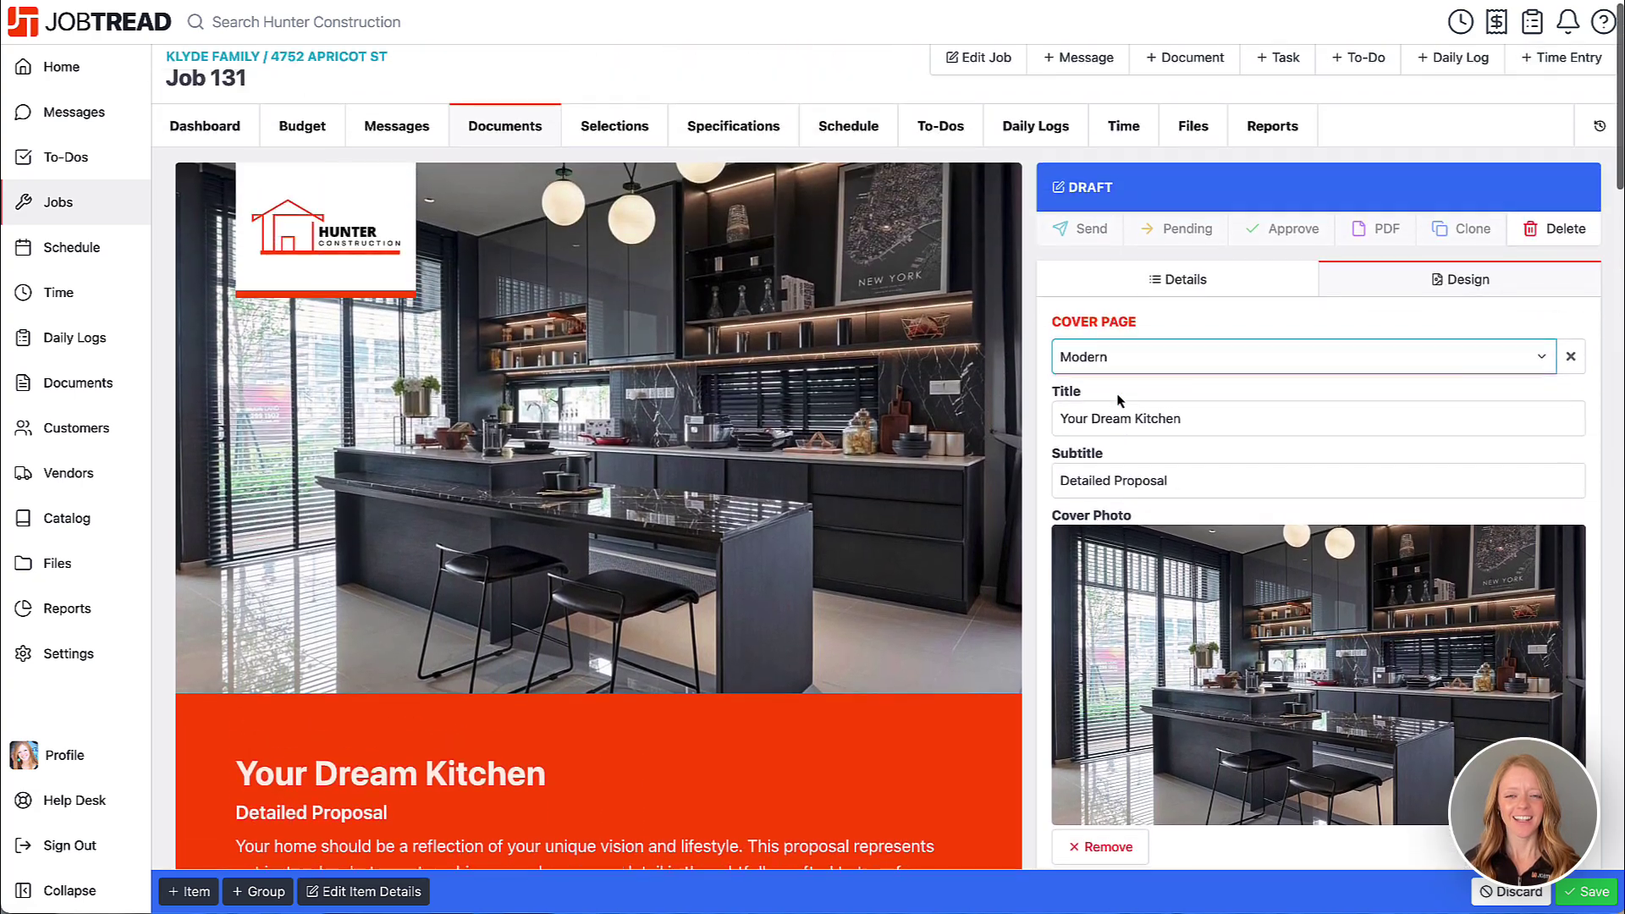
pyautogui.click(1121, 357)
pyautogui.click(1122, 378)
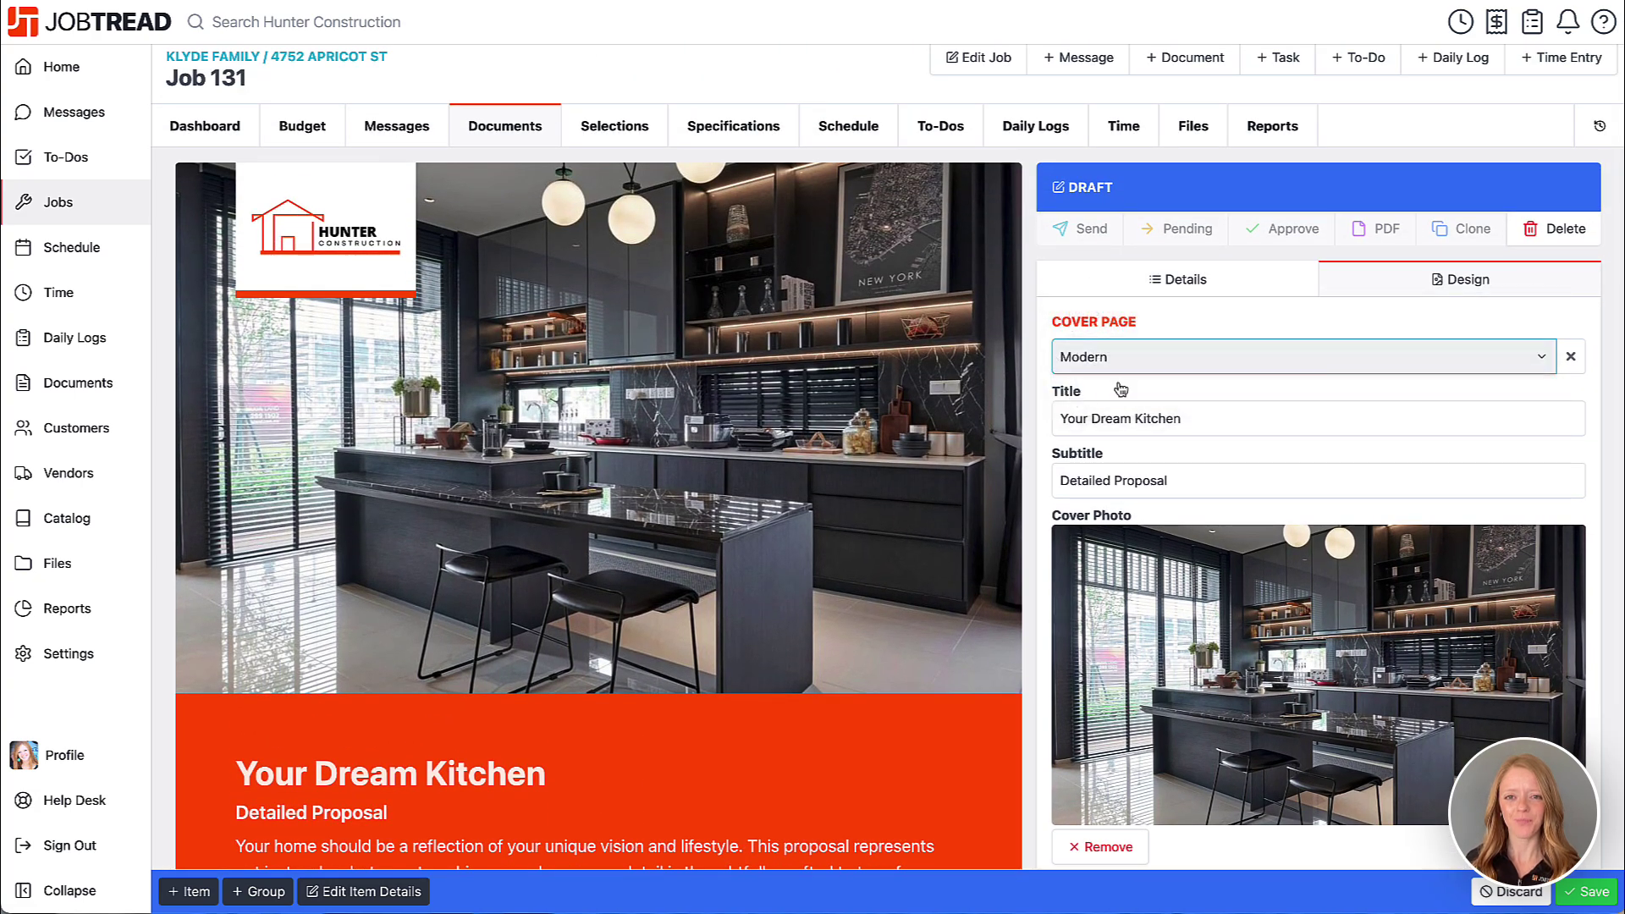
pyautogui.scroll(-7, 1120, 388)
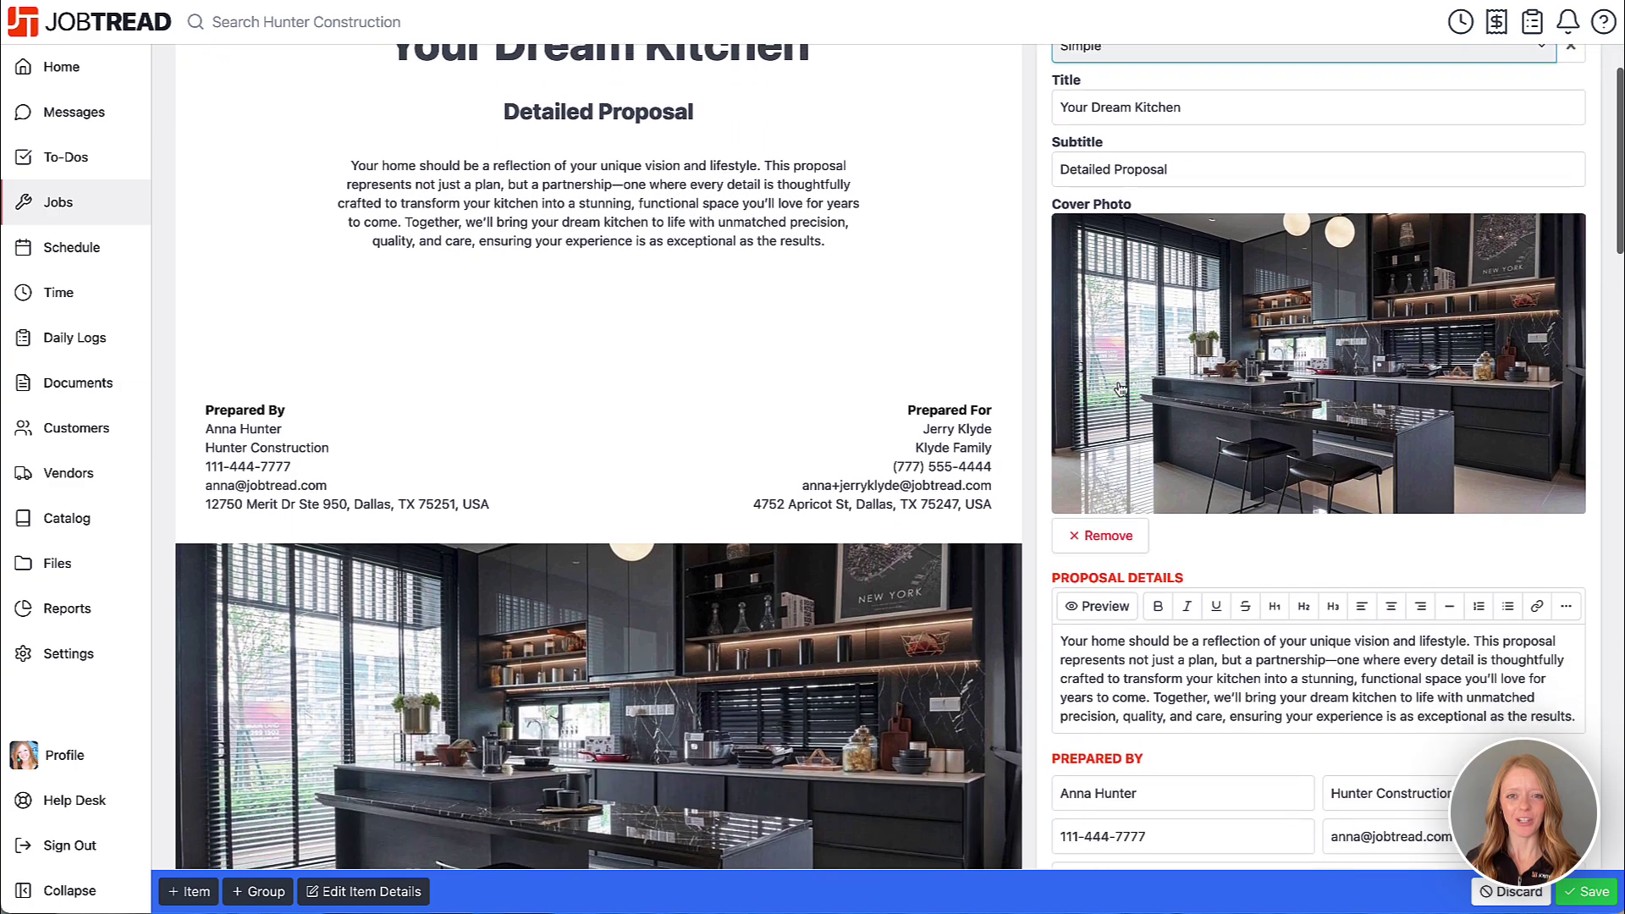
pyautogui.scroll(6, 1117, 385)
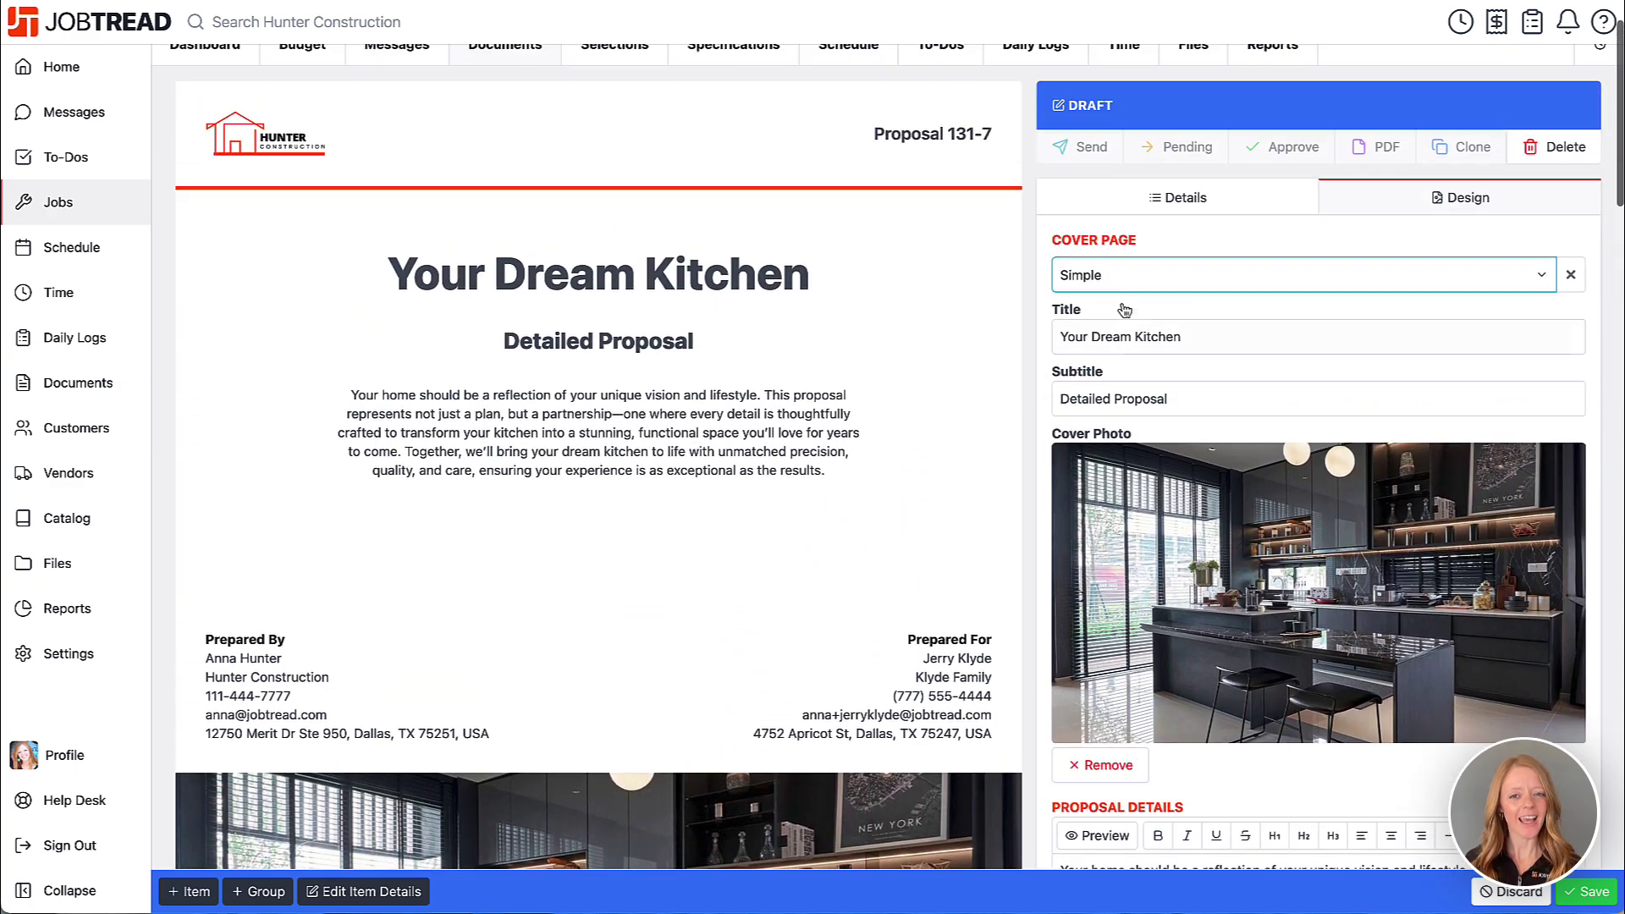
pyautogui.click(1126, 288)
pyautogui.click(1122, 300)
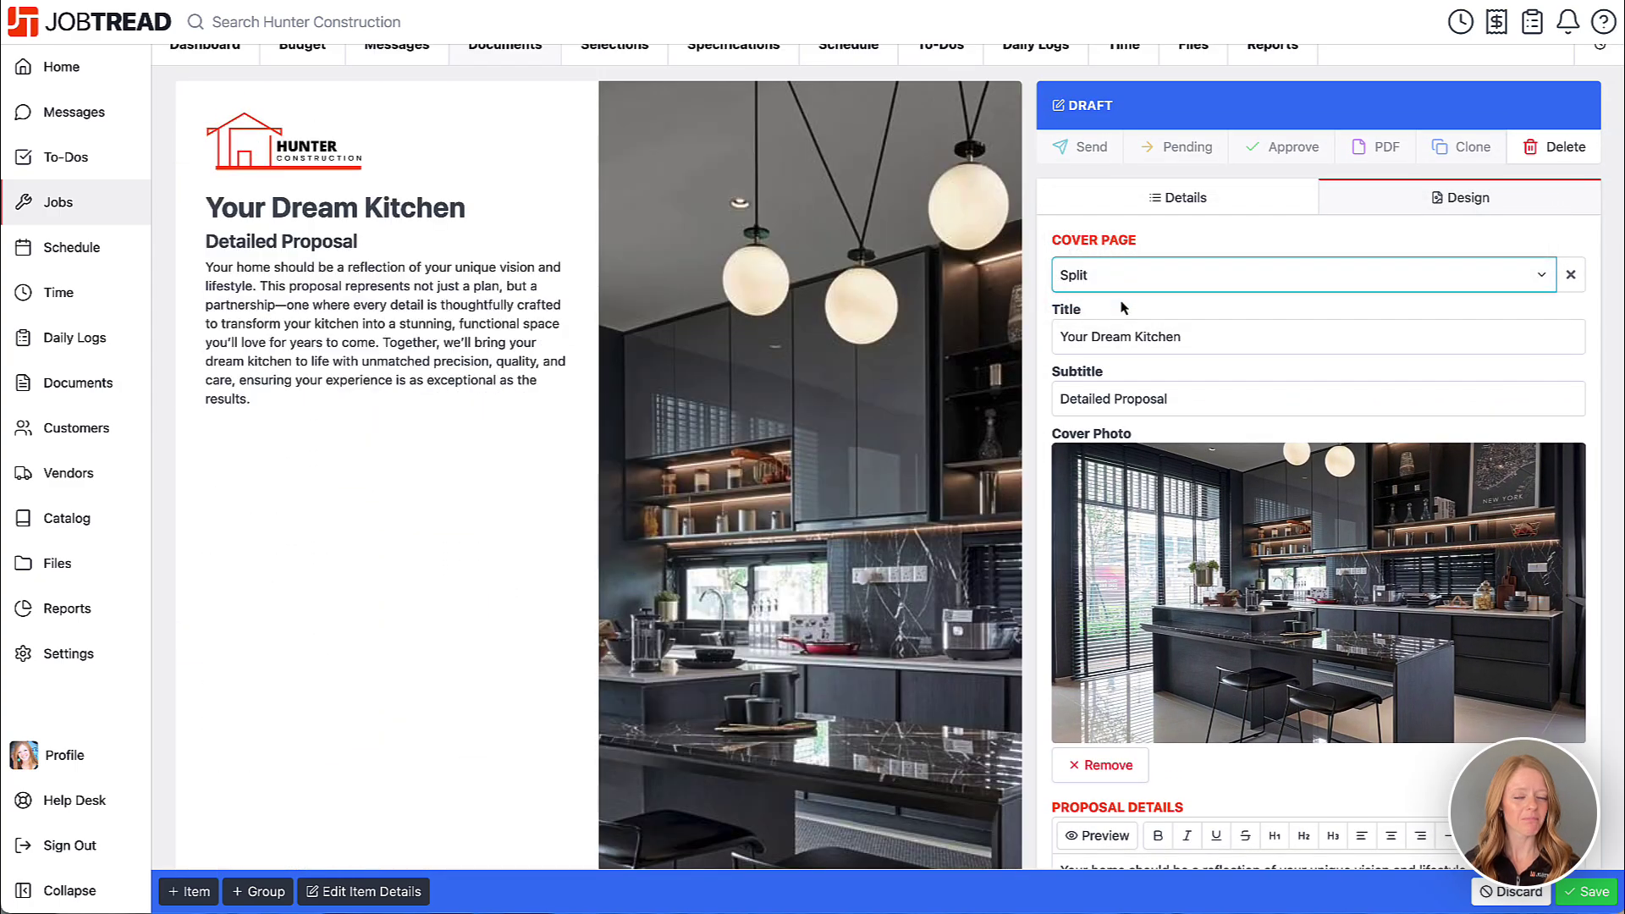
pyautogui.scroll(-5, 1124, 306)
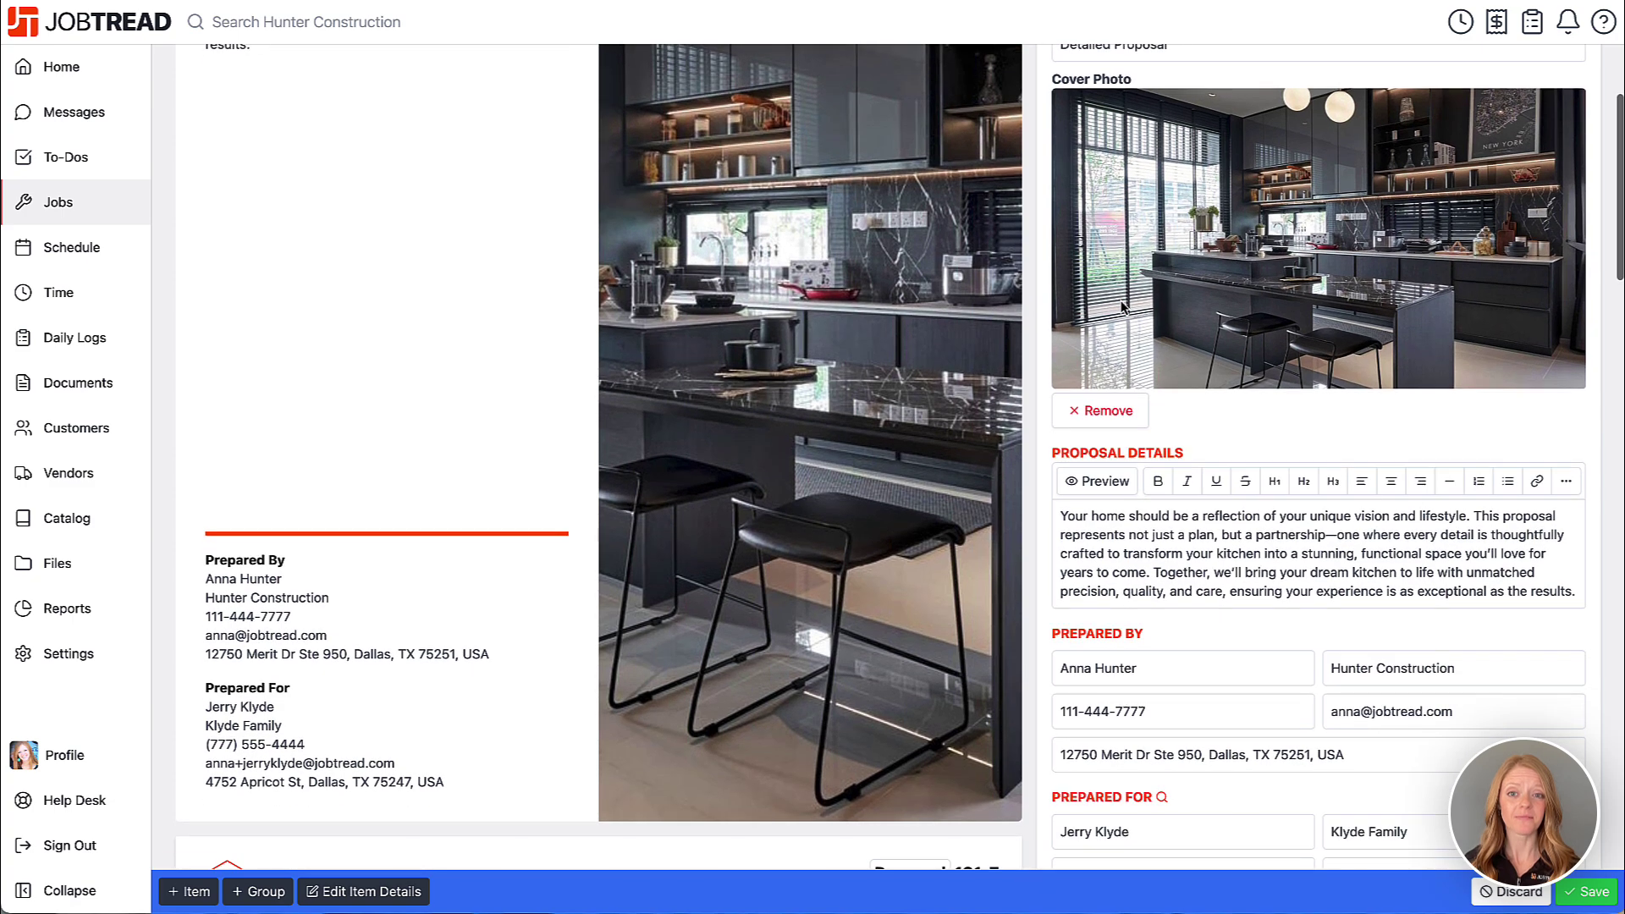
pyautogui.scroll(5, 1122, 306)
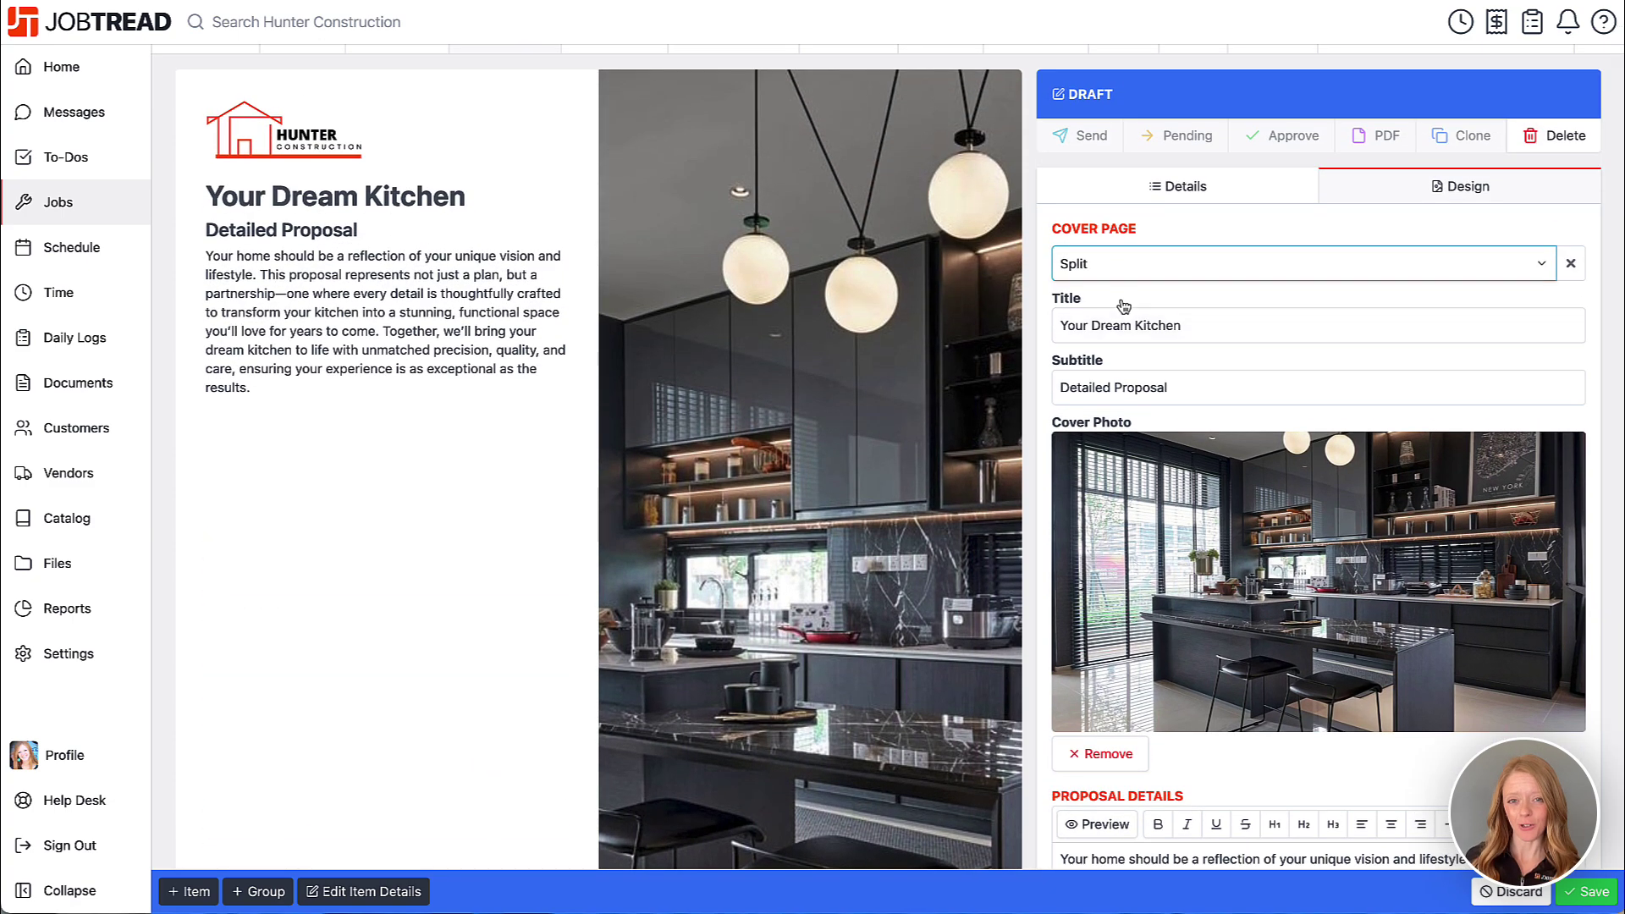
pyautogui.click(1130, 264)
pyautogui.click(1128, 202)
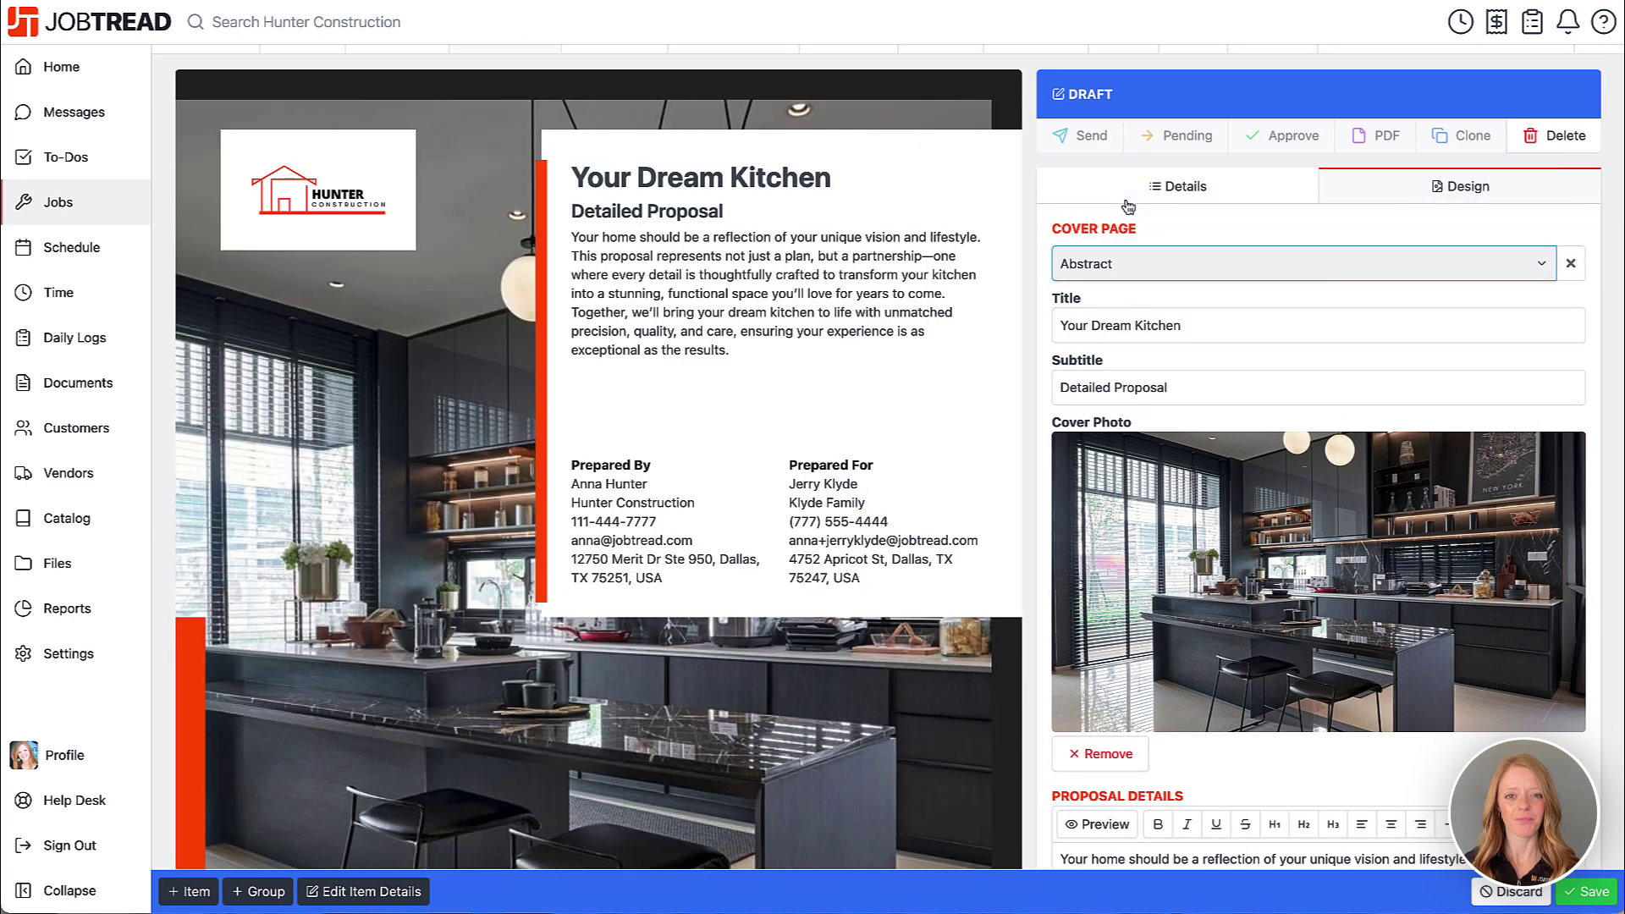
pyautogui.scroll(-5, 1034, 242)
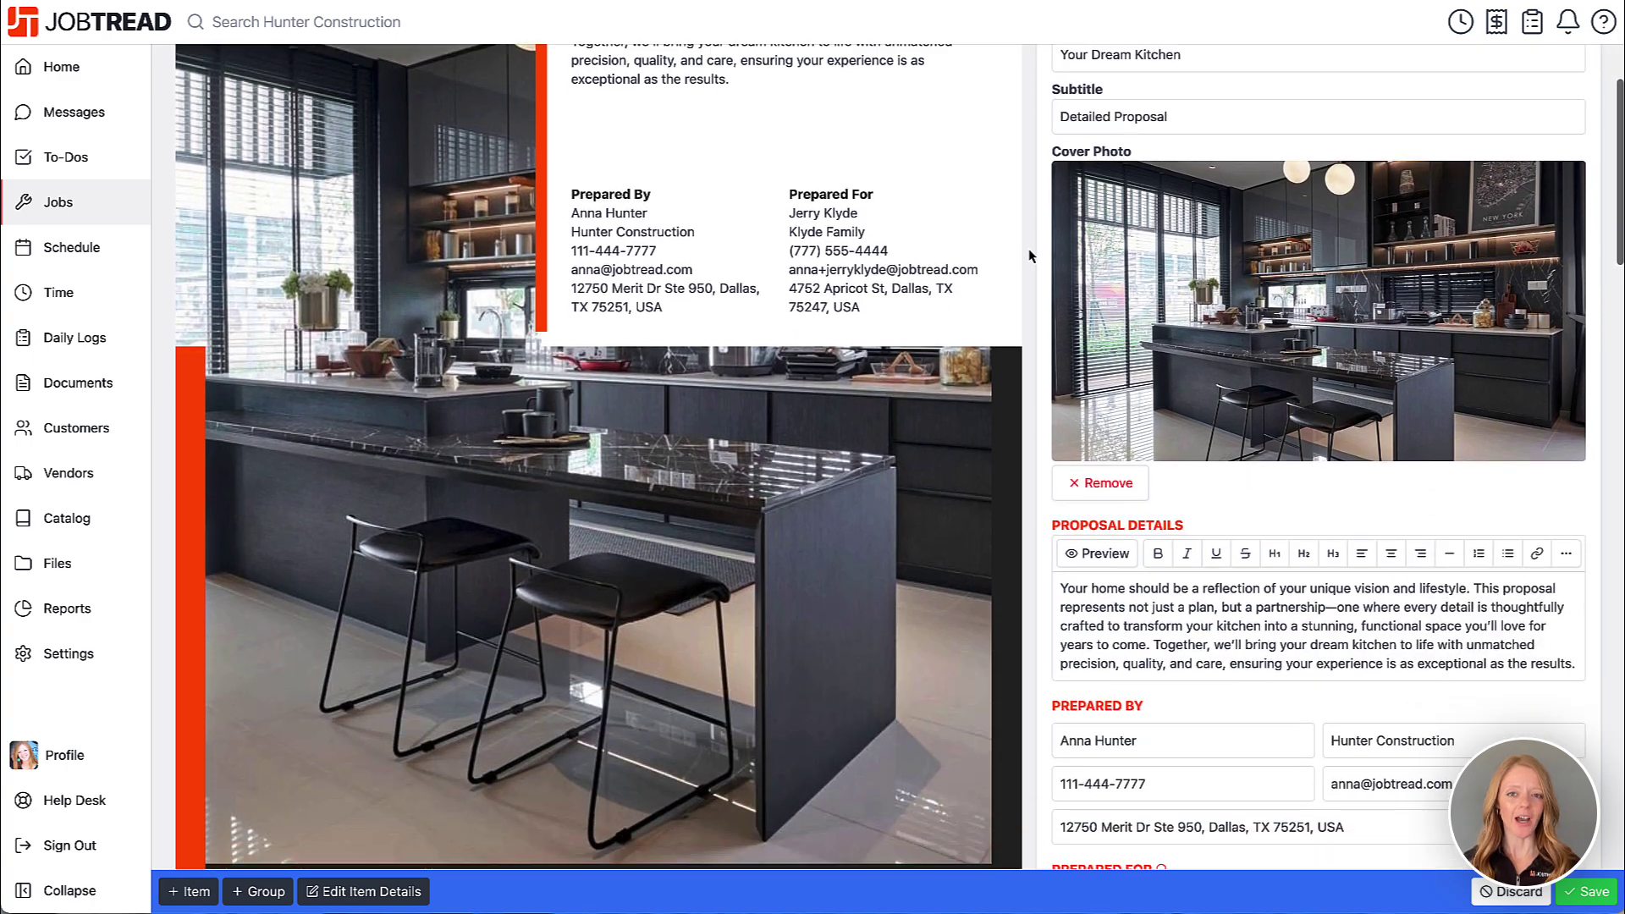
pyautogui.scroll(-8, 1029, 254)
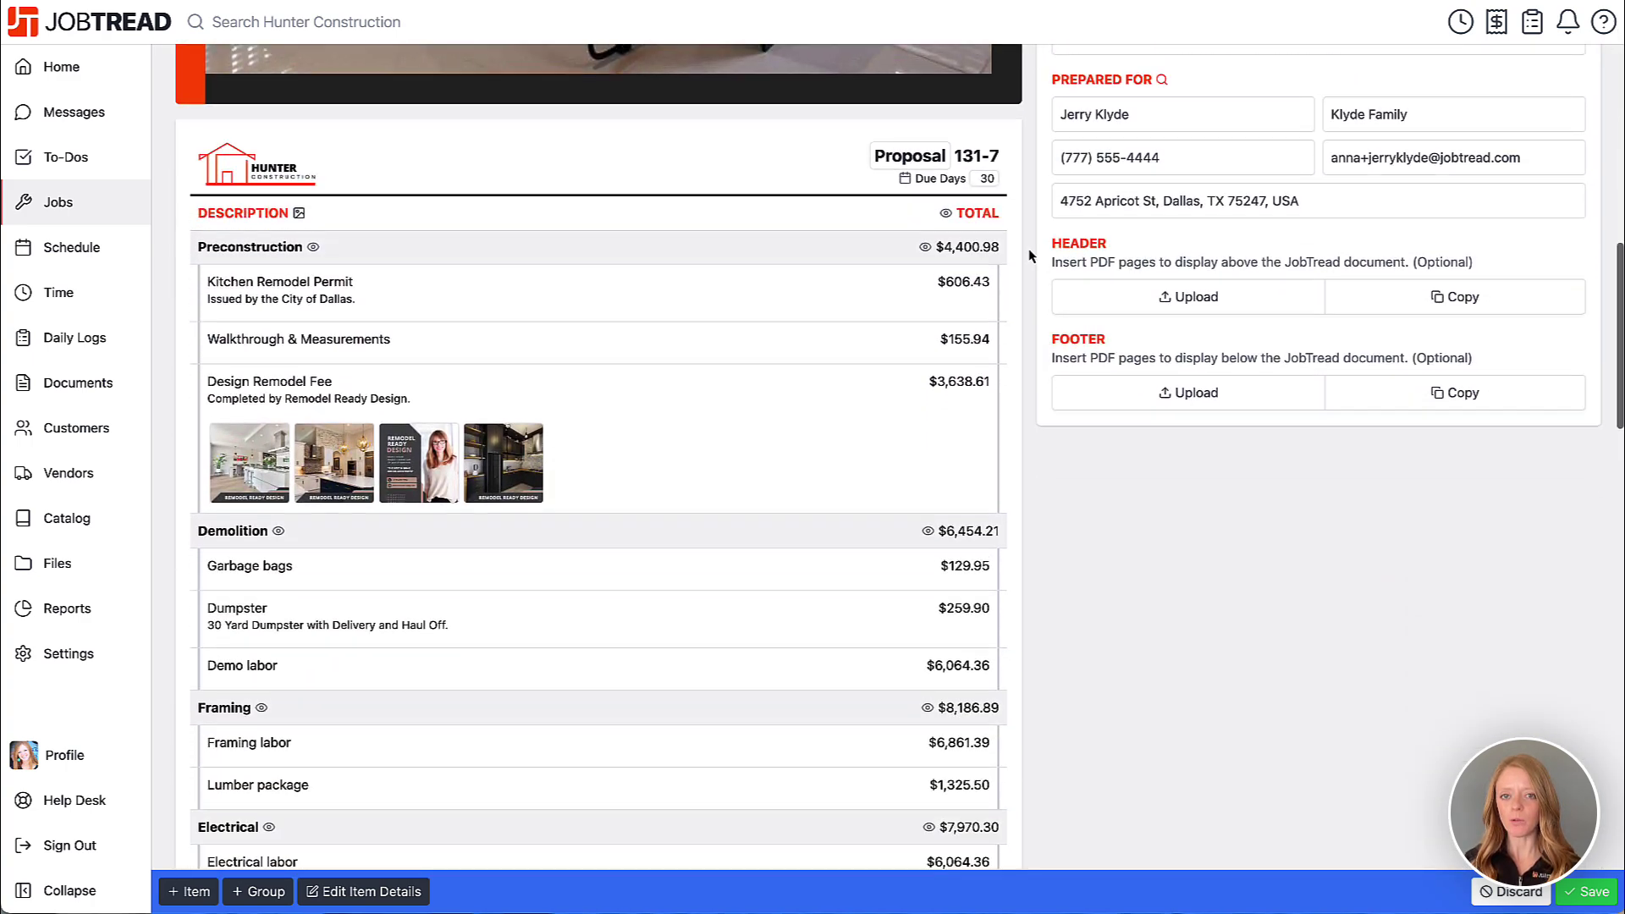
pyautogui.scroll(-5, 1030, 254)
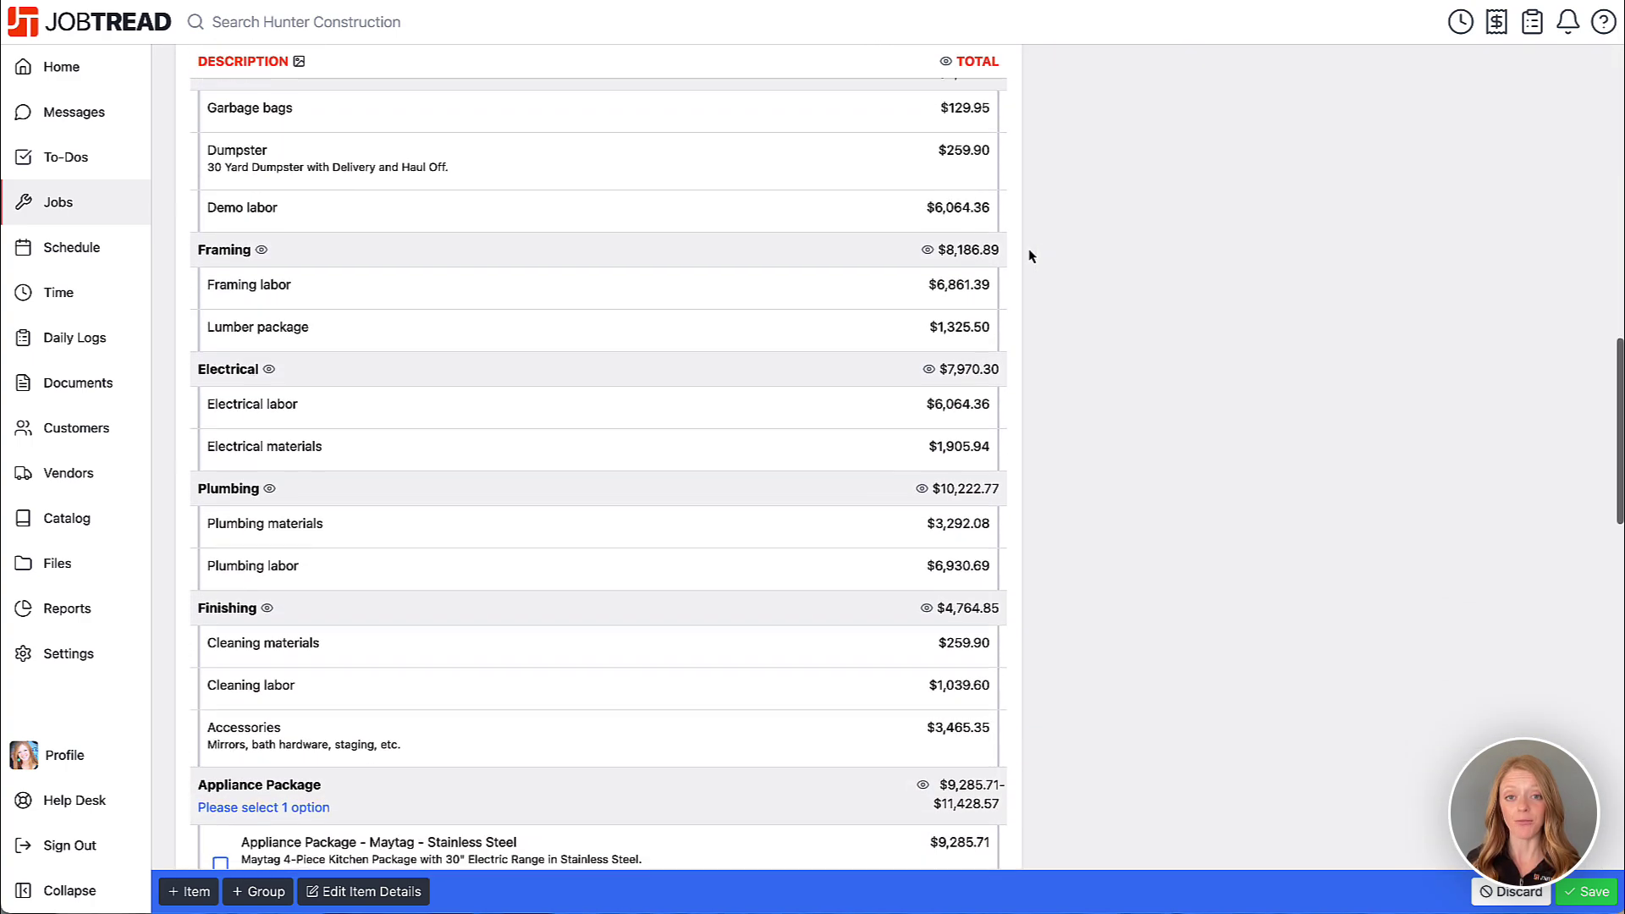
pyautogui.scroll(10, 1030, 254)
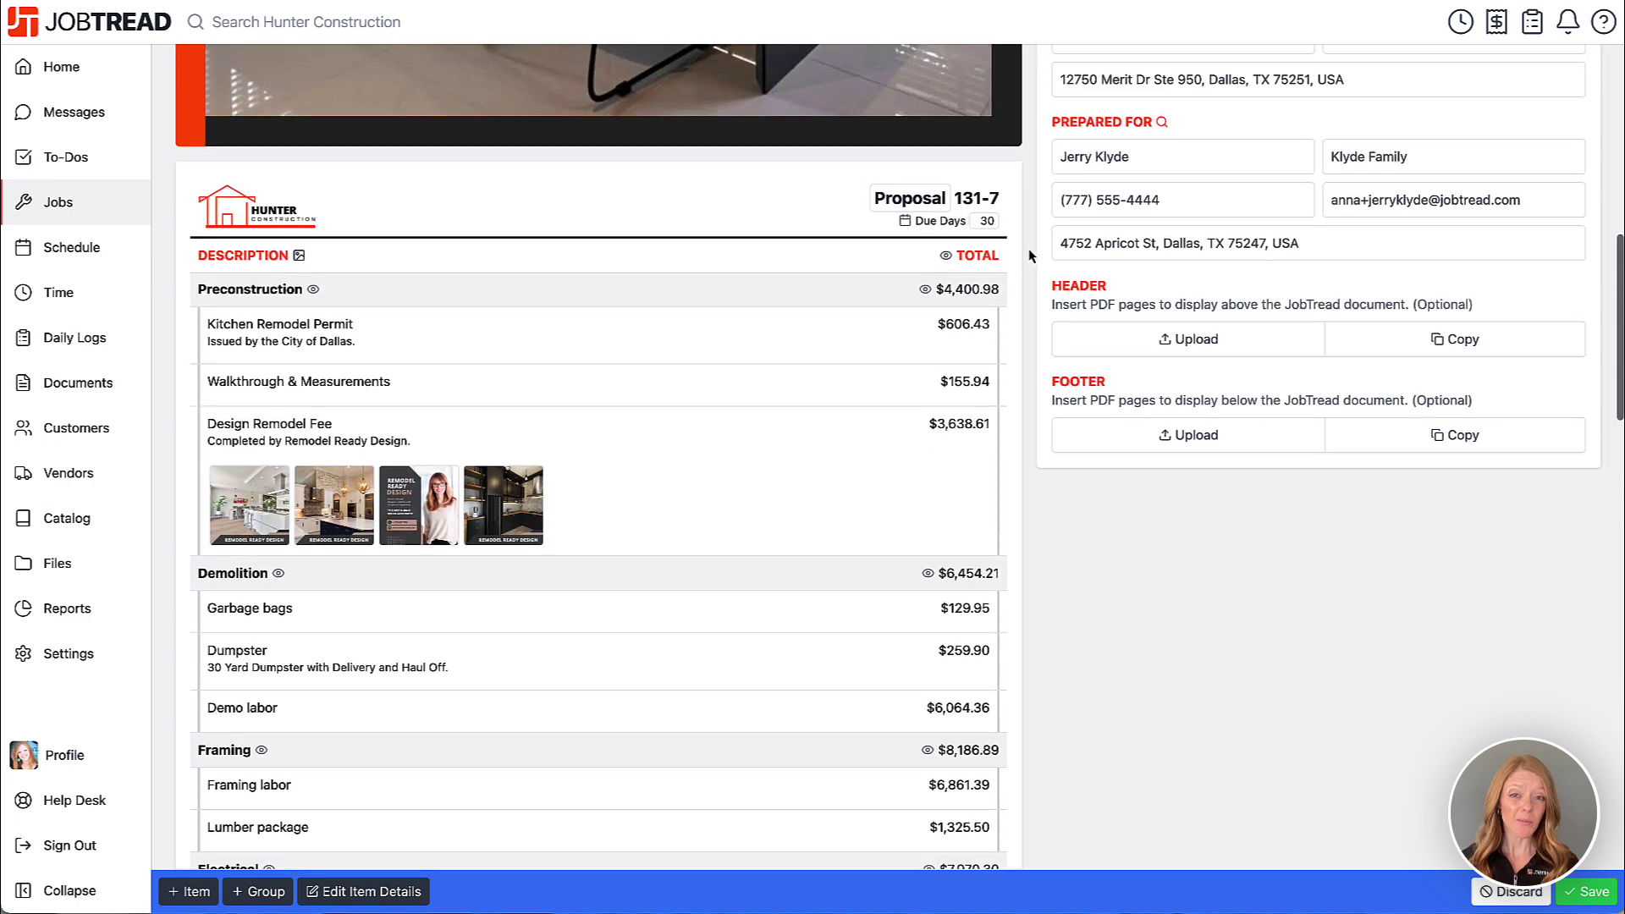
pyautogui.scroll(1, 1030, 255)
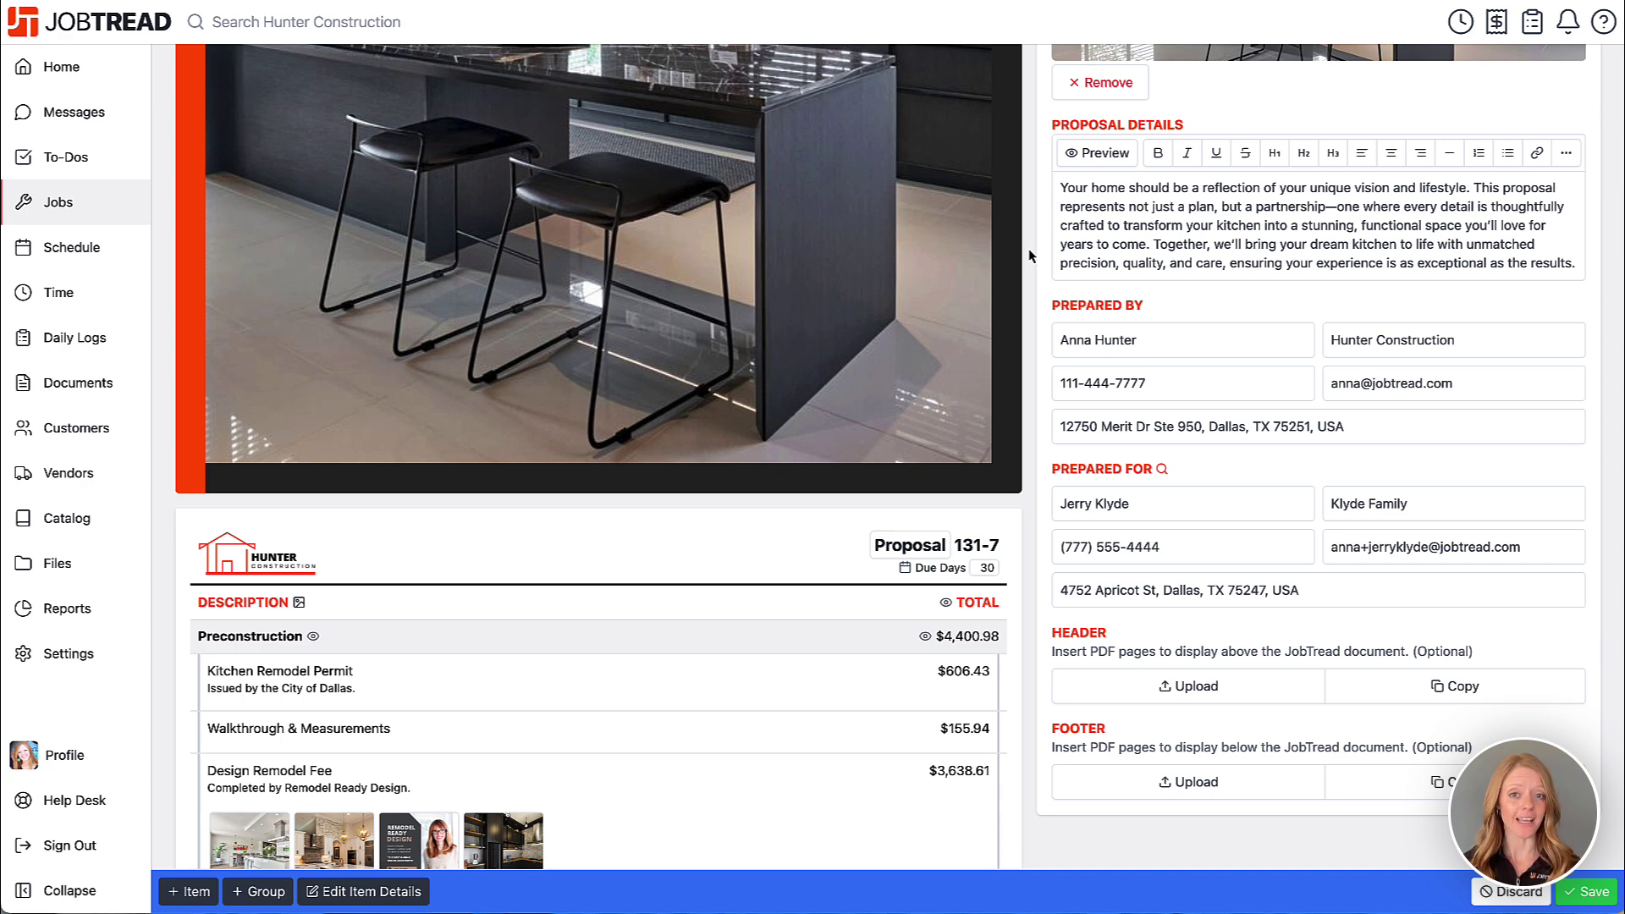
# - Add Proposal Details.pdf as header pages above the proposal's line items
pyautogui.click(1143, 695)
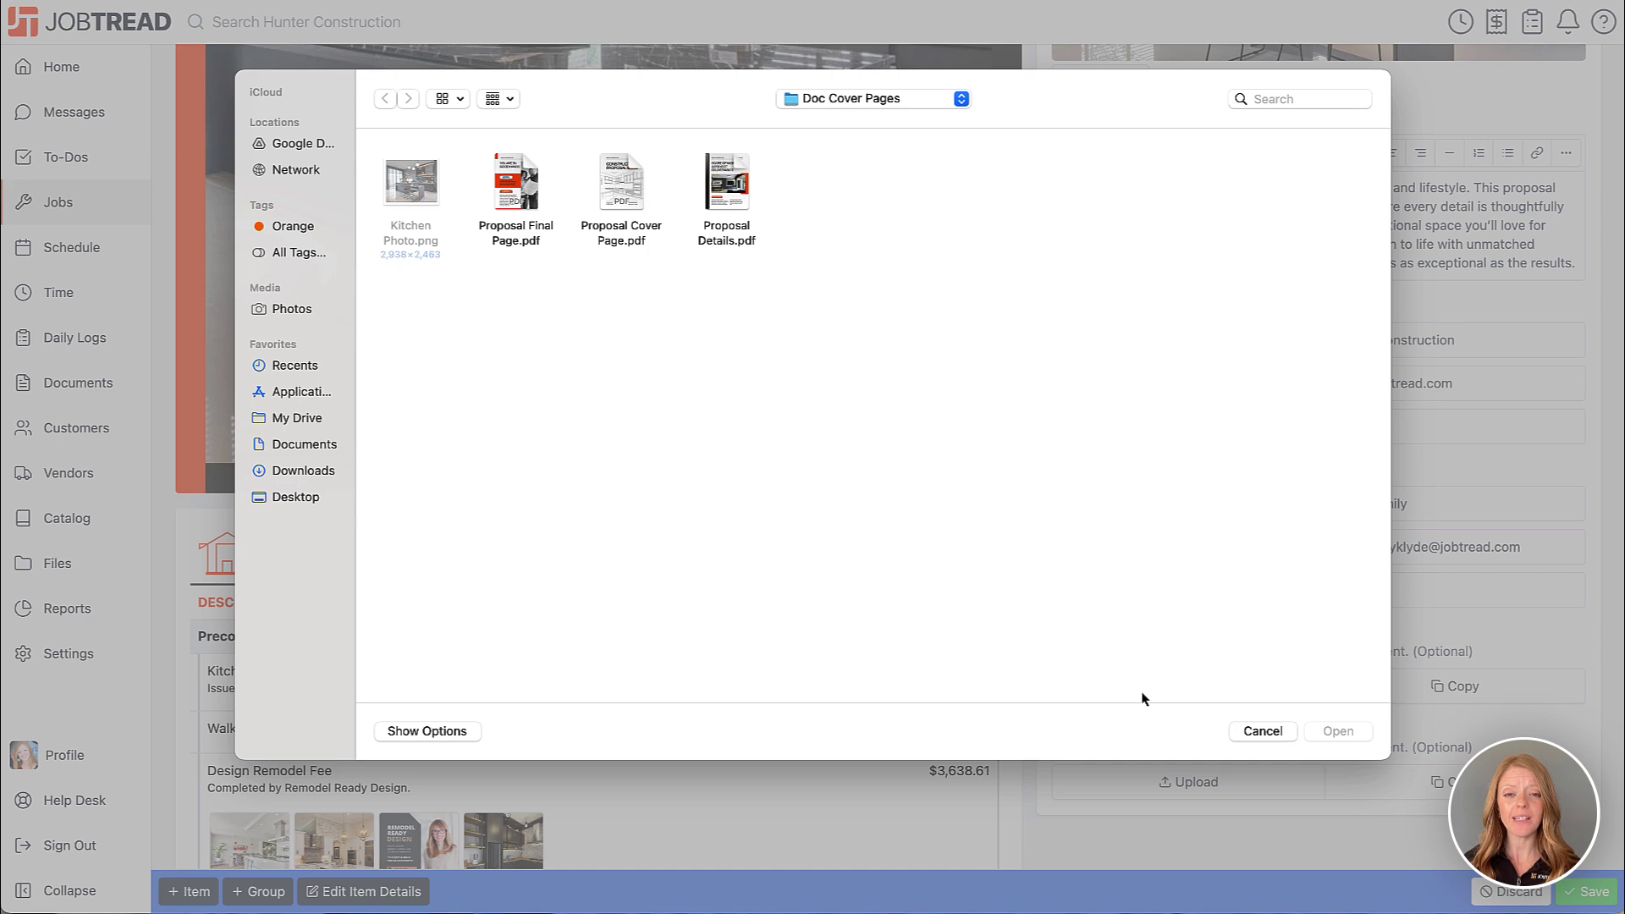
pyautogui.click(738, 195)
pyautogui.doubleClick(733, 180)
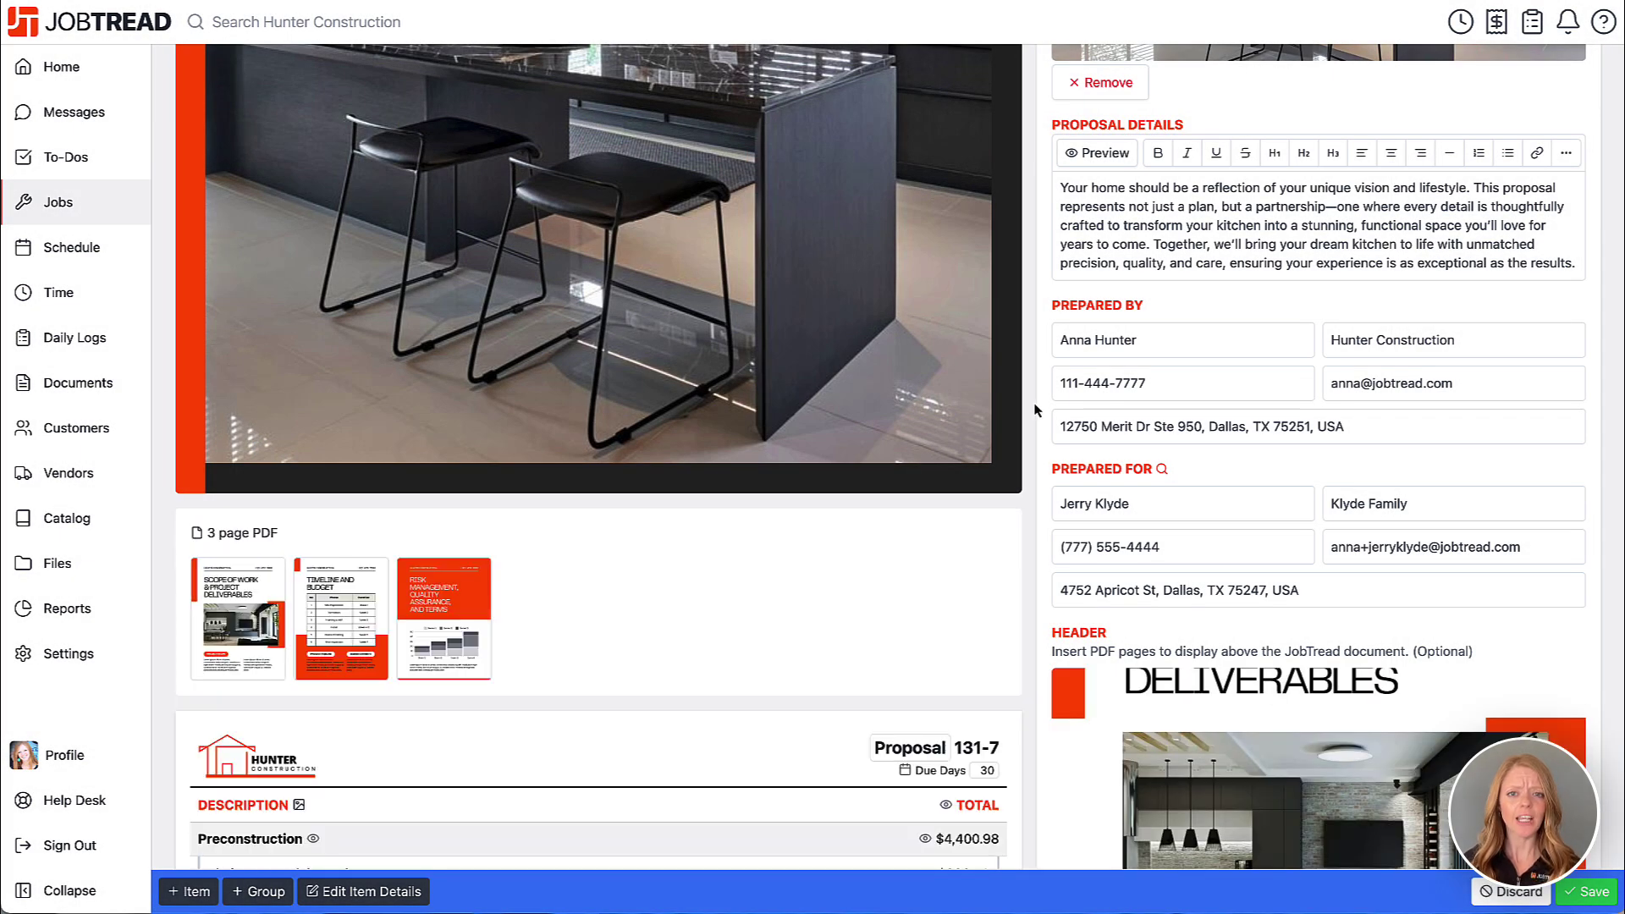
pyautogui.scroll(-3, 1036, 413)
pyautogui.scroll(-1, 1036, 412)
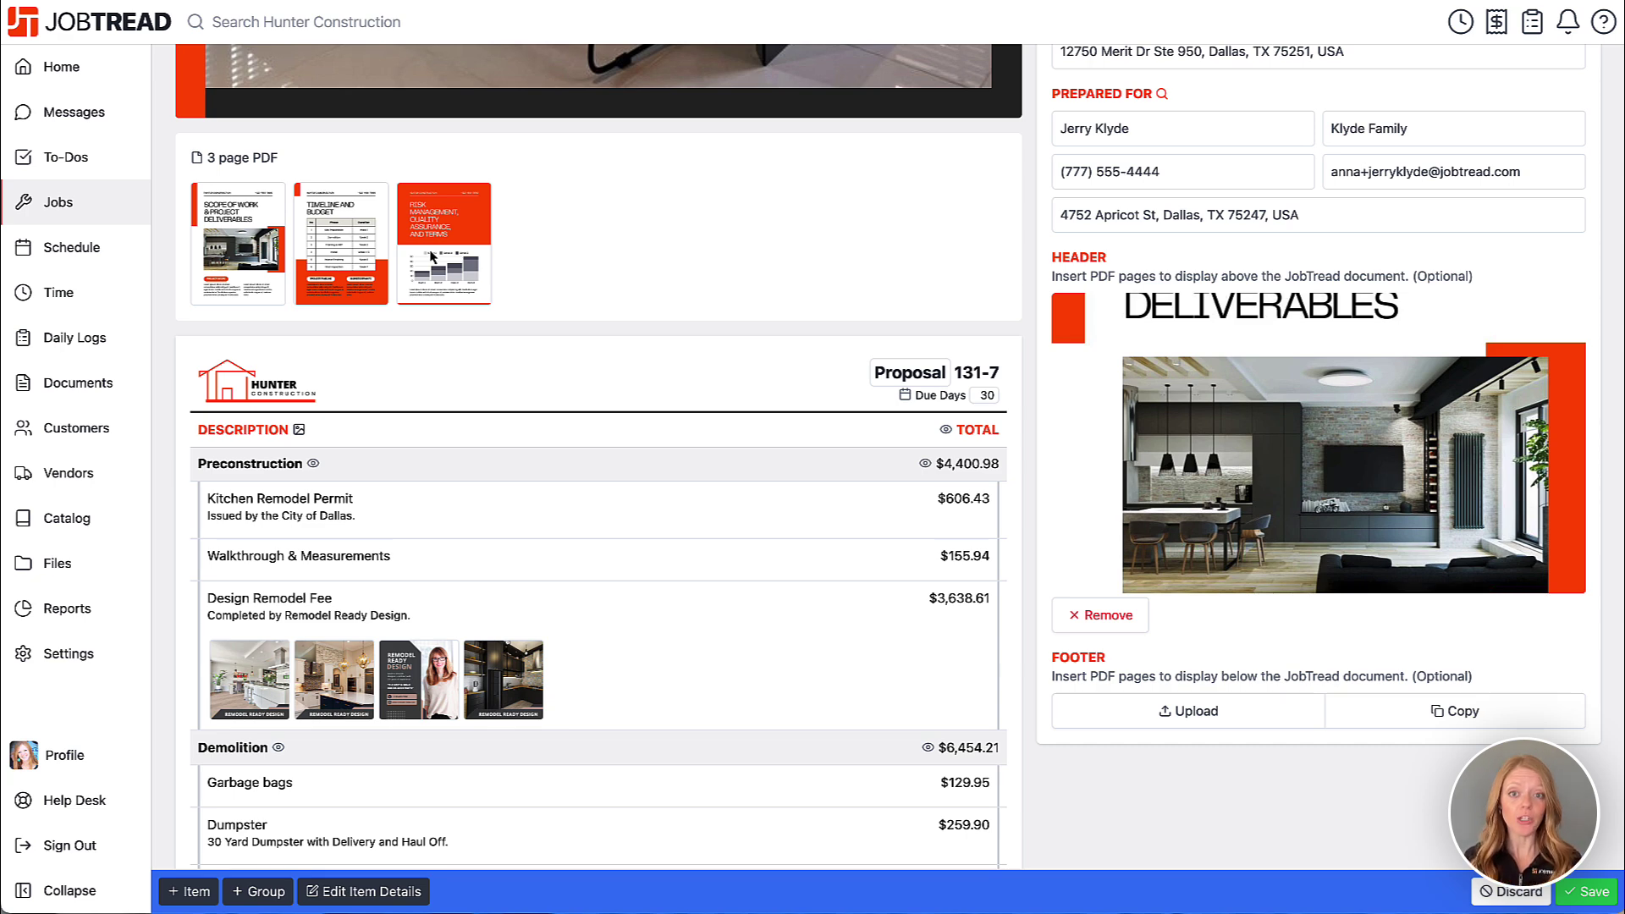
pyautogui.scroll(-1, 432, 256)
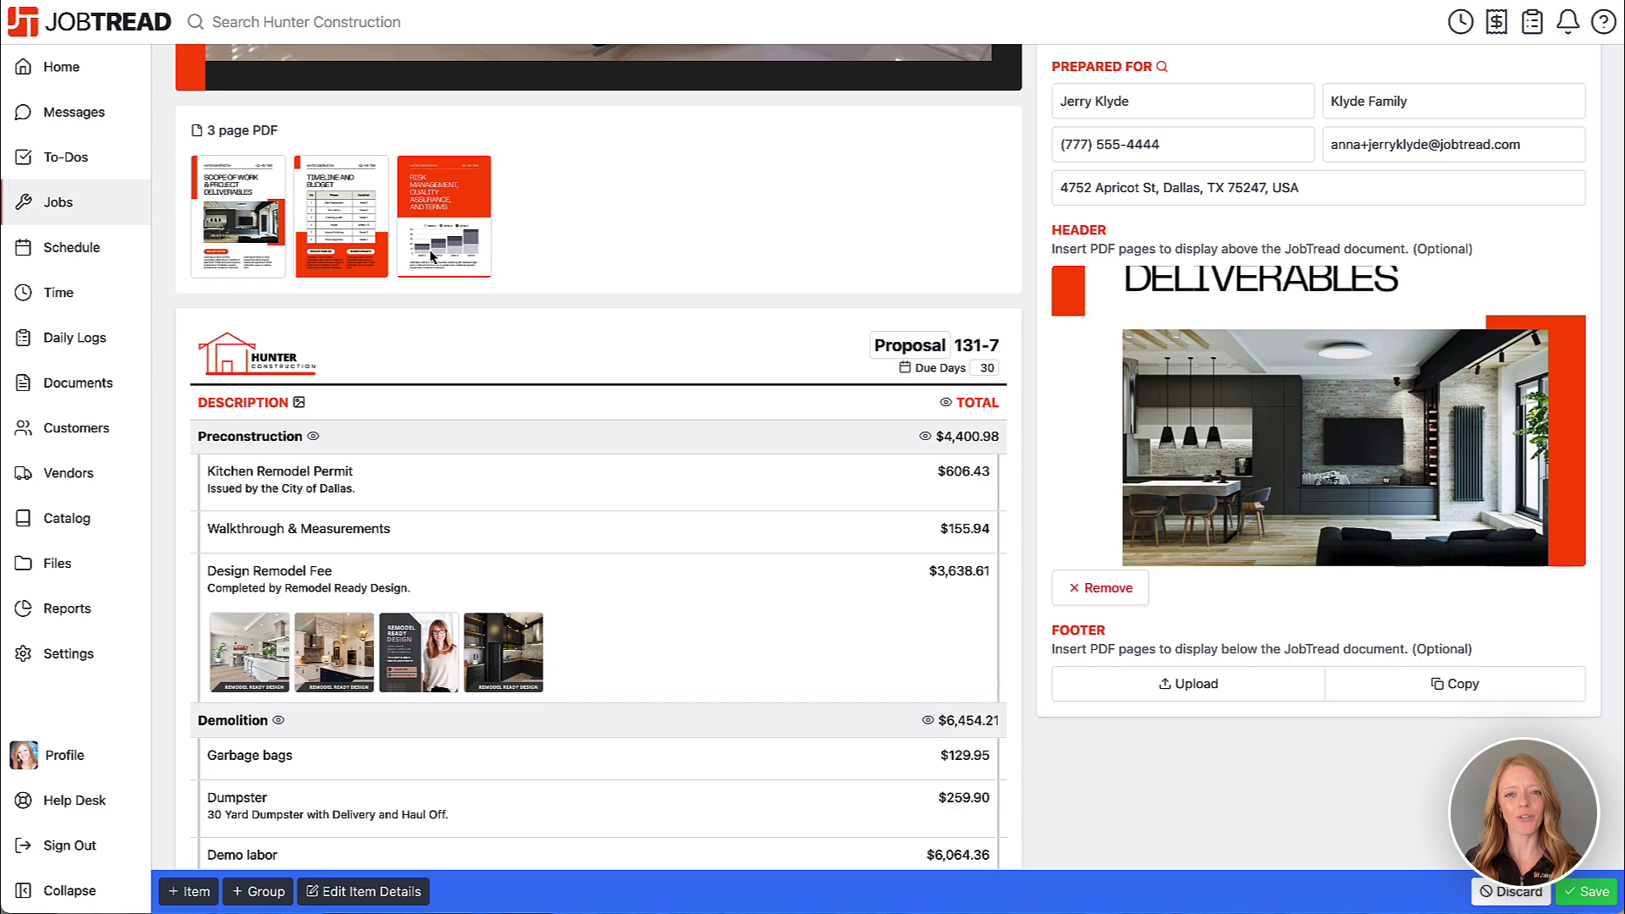
pyautogui.scroll(-2, 432, 255)
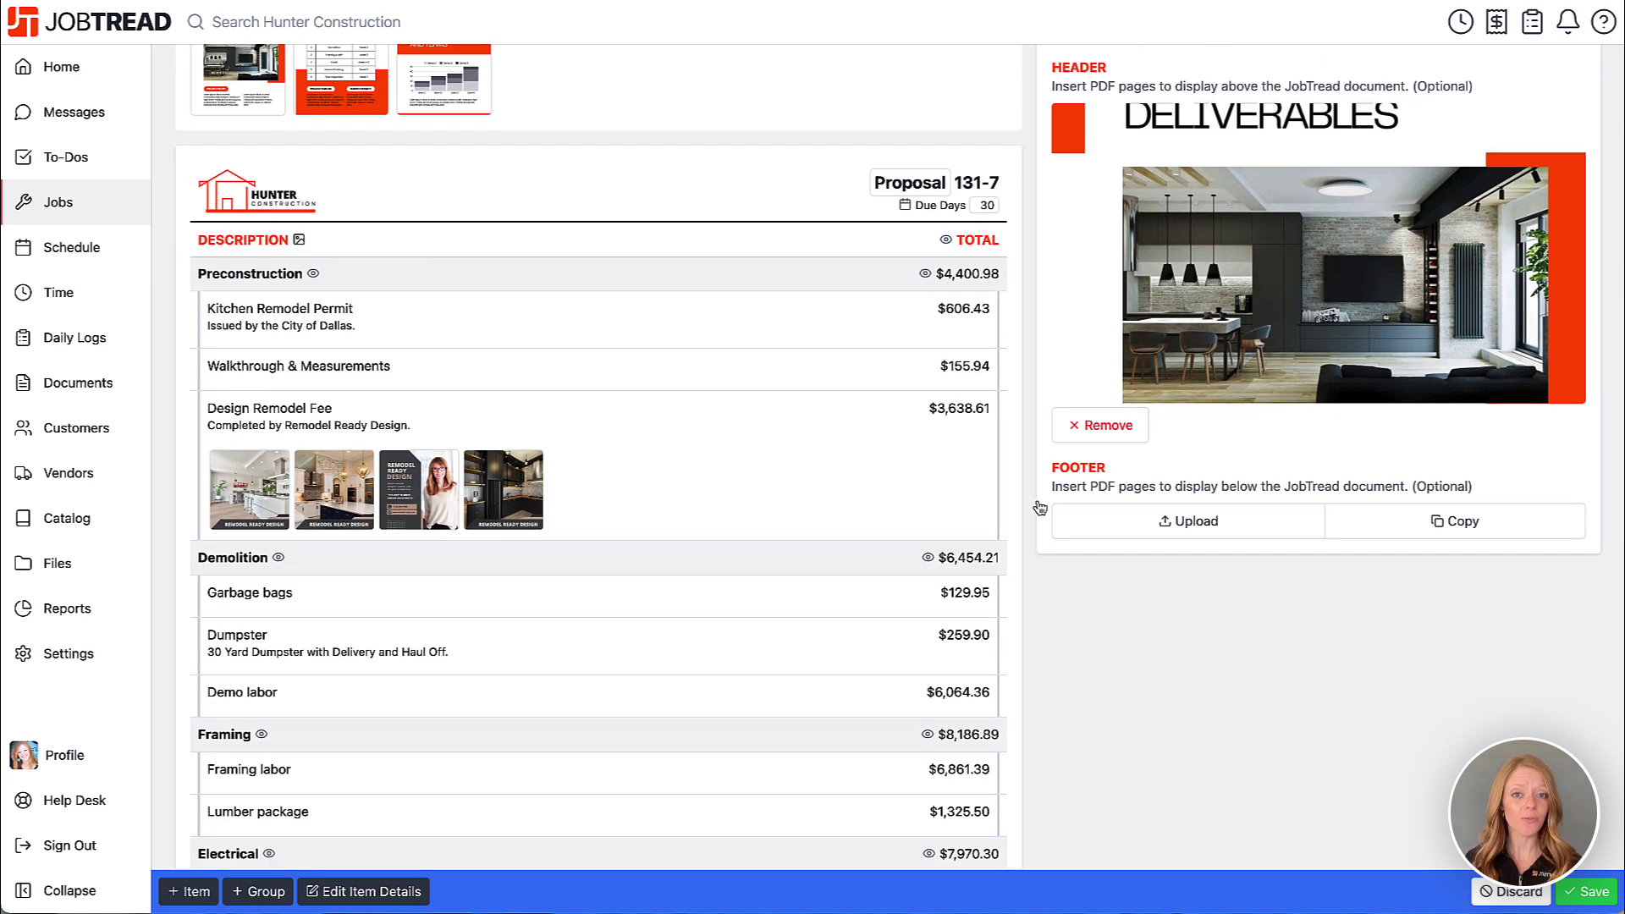
# - Add Proposal Final Page.pdf as the footer below the proposal
pyautogui.click(1115, 527)
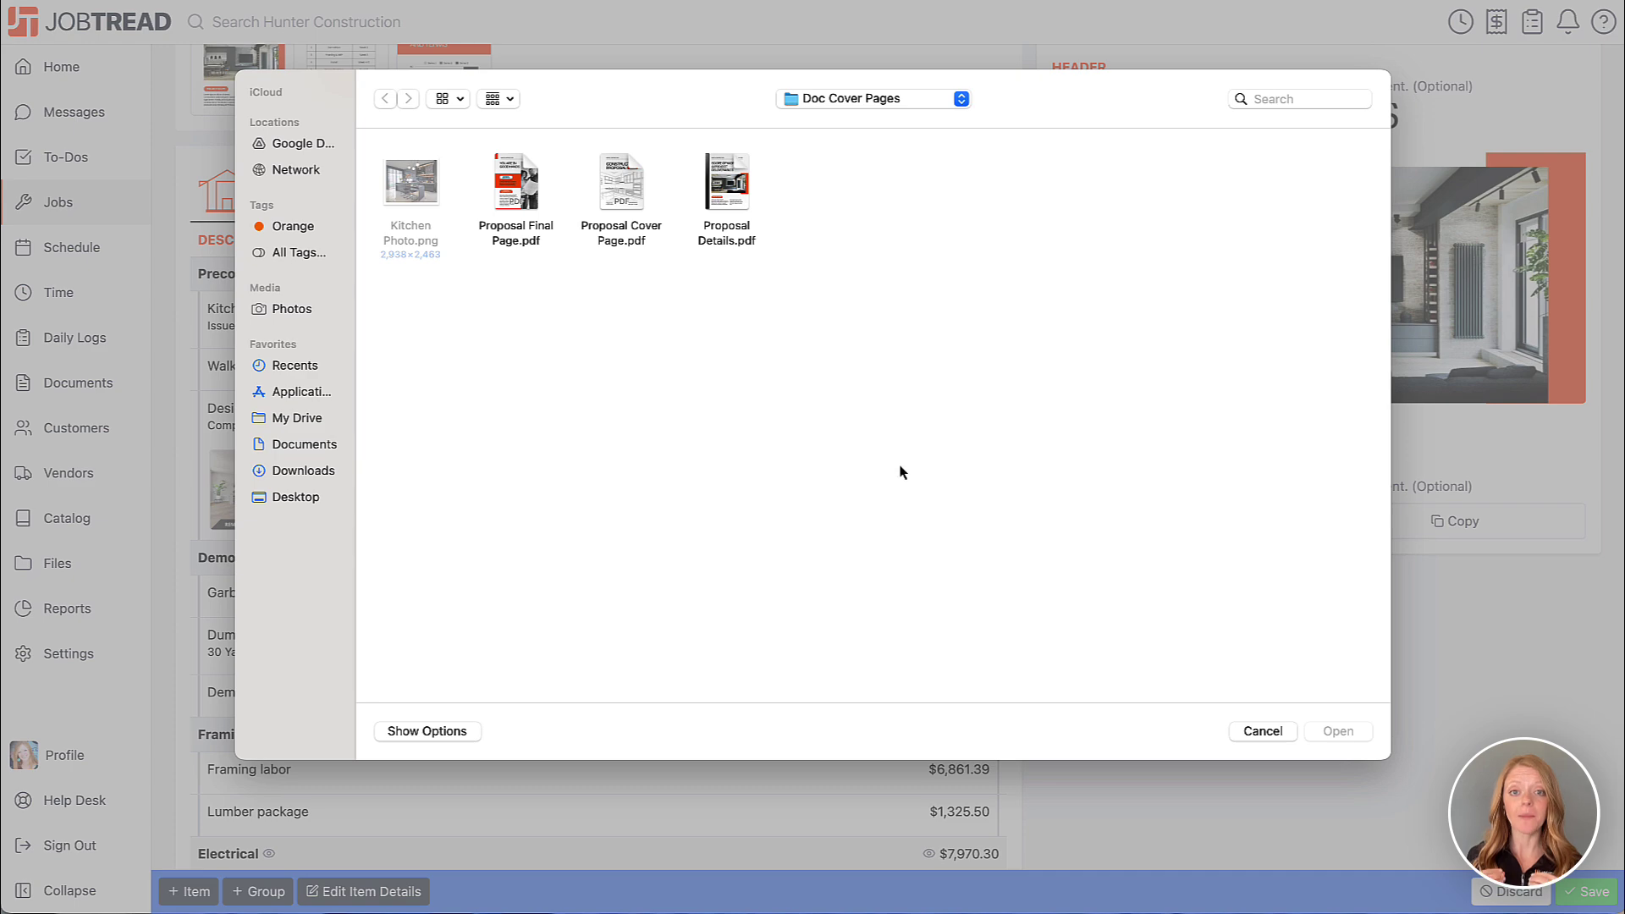
pyautogui.doubleClick(501, 176)
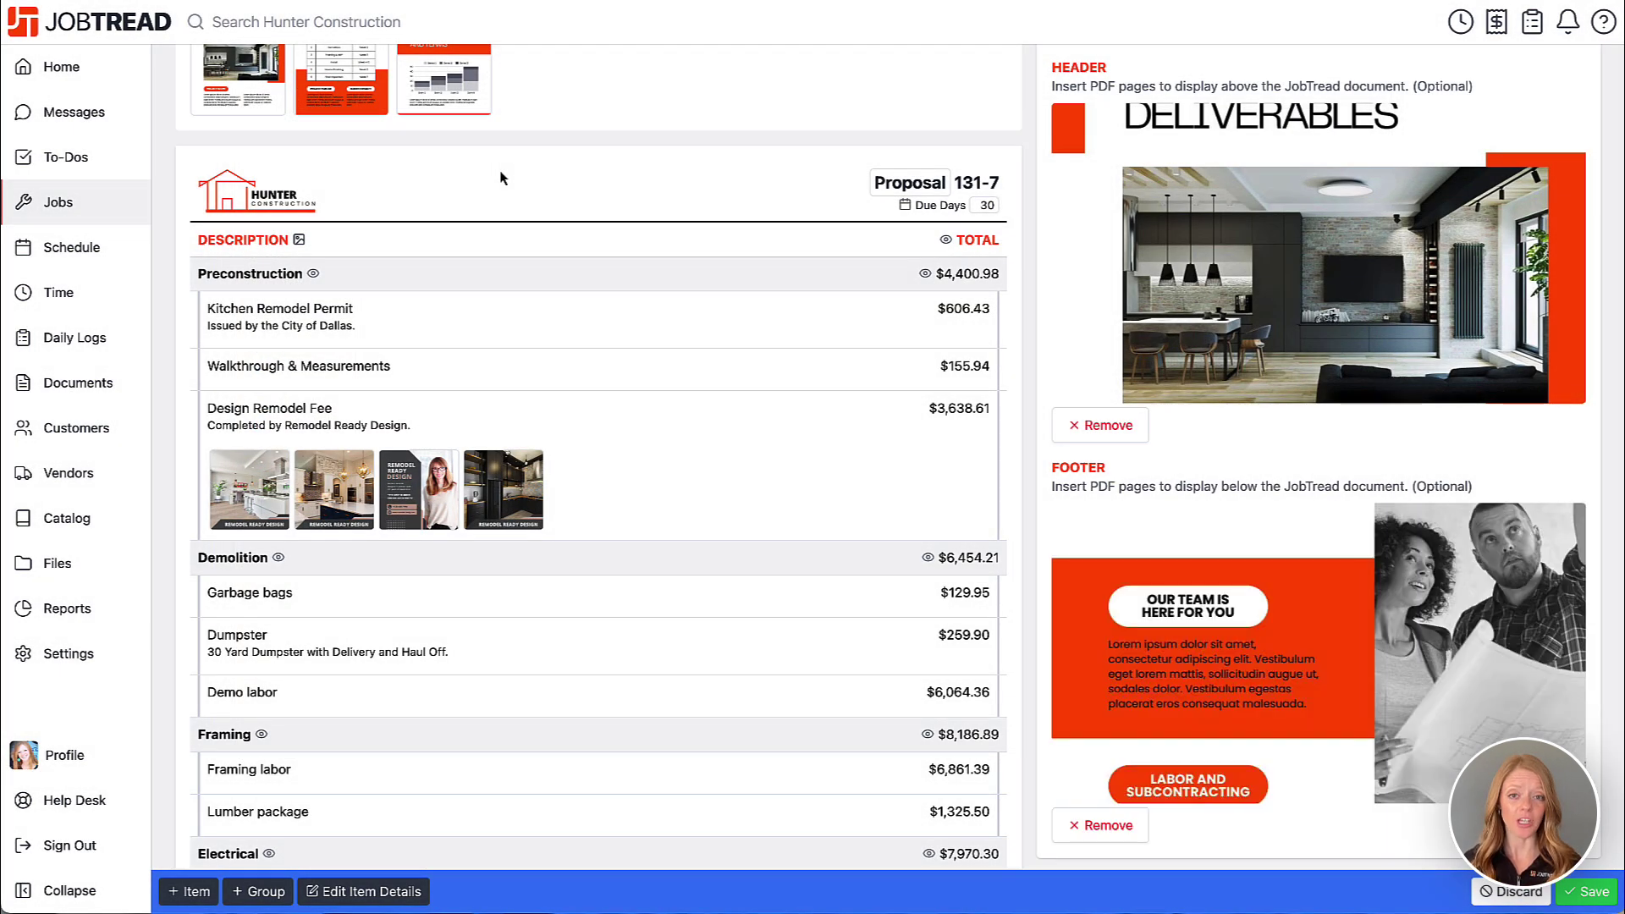
pyautogui.scroll(5, 504, 178)
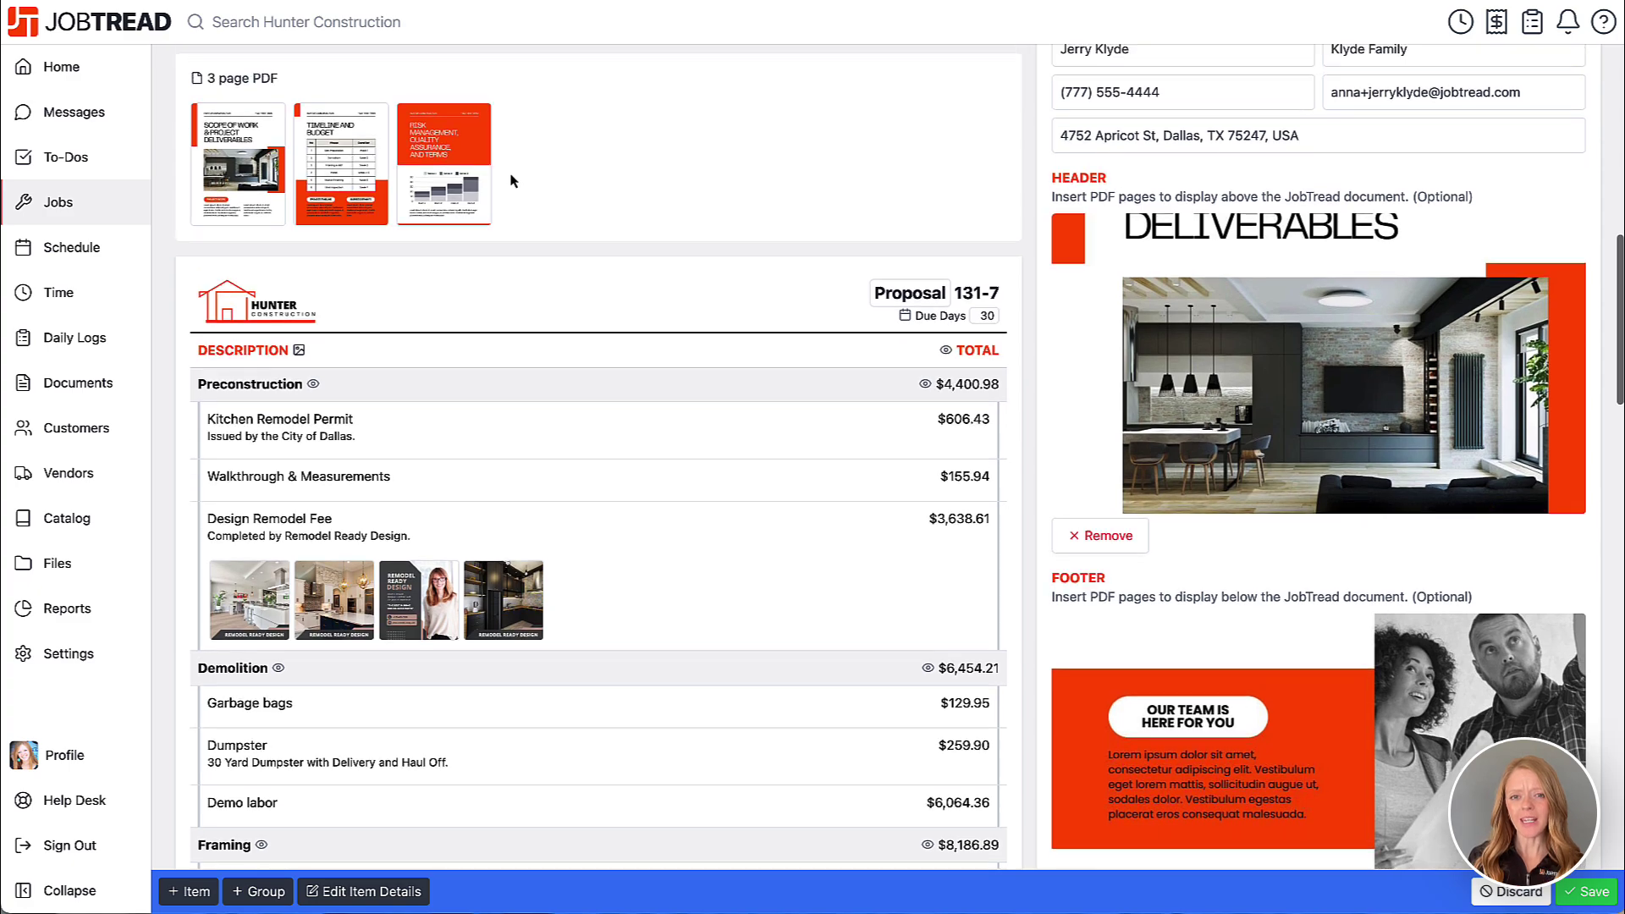
pyautogui.scroll(6, 512, 180)
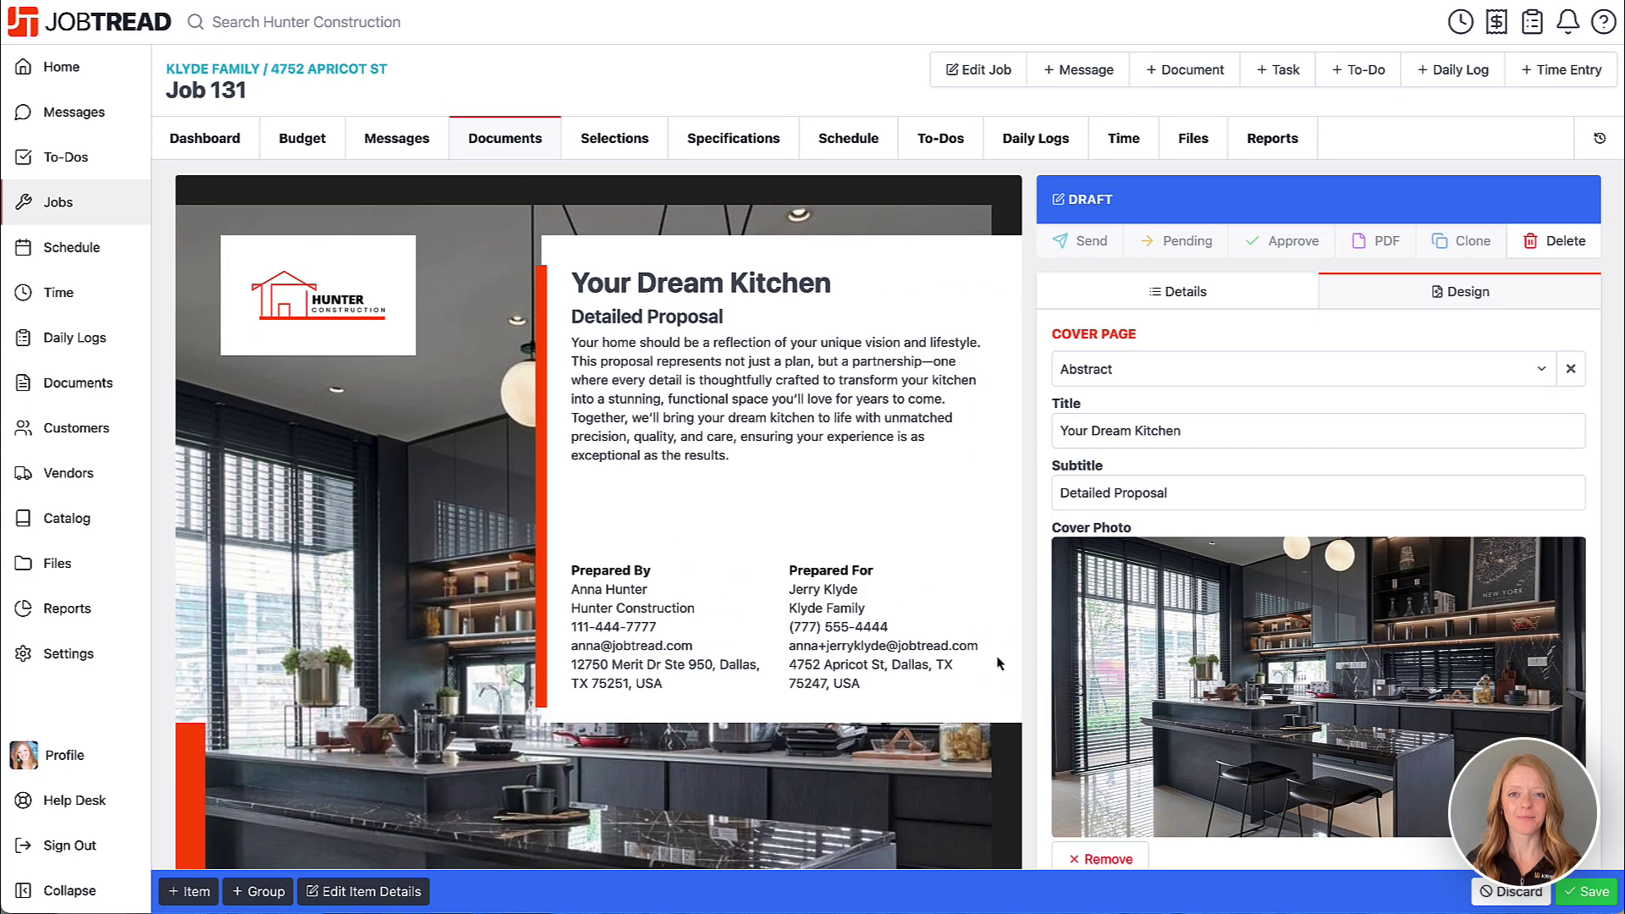
# - Save Proposal 131-7 and send it to the client with signature required
pyautogui.click(1602, 899)
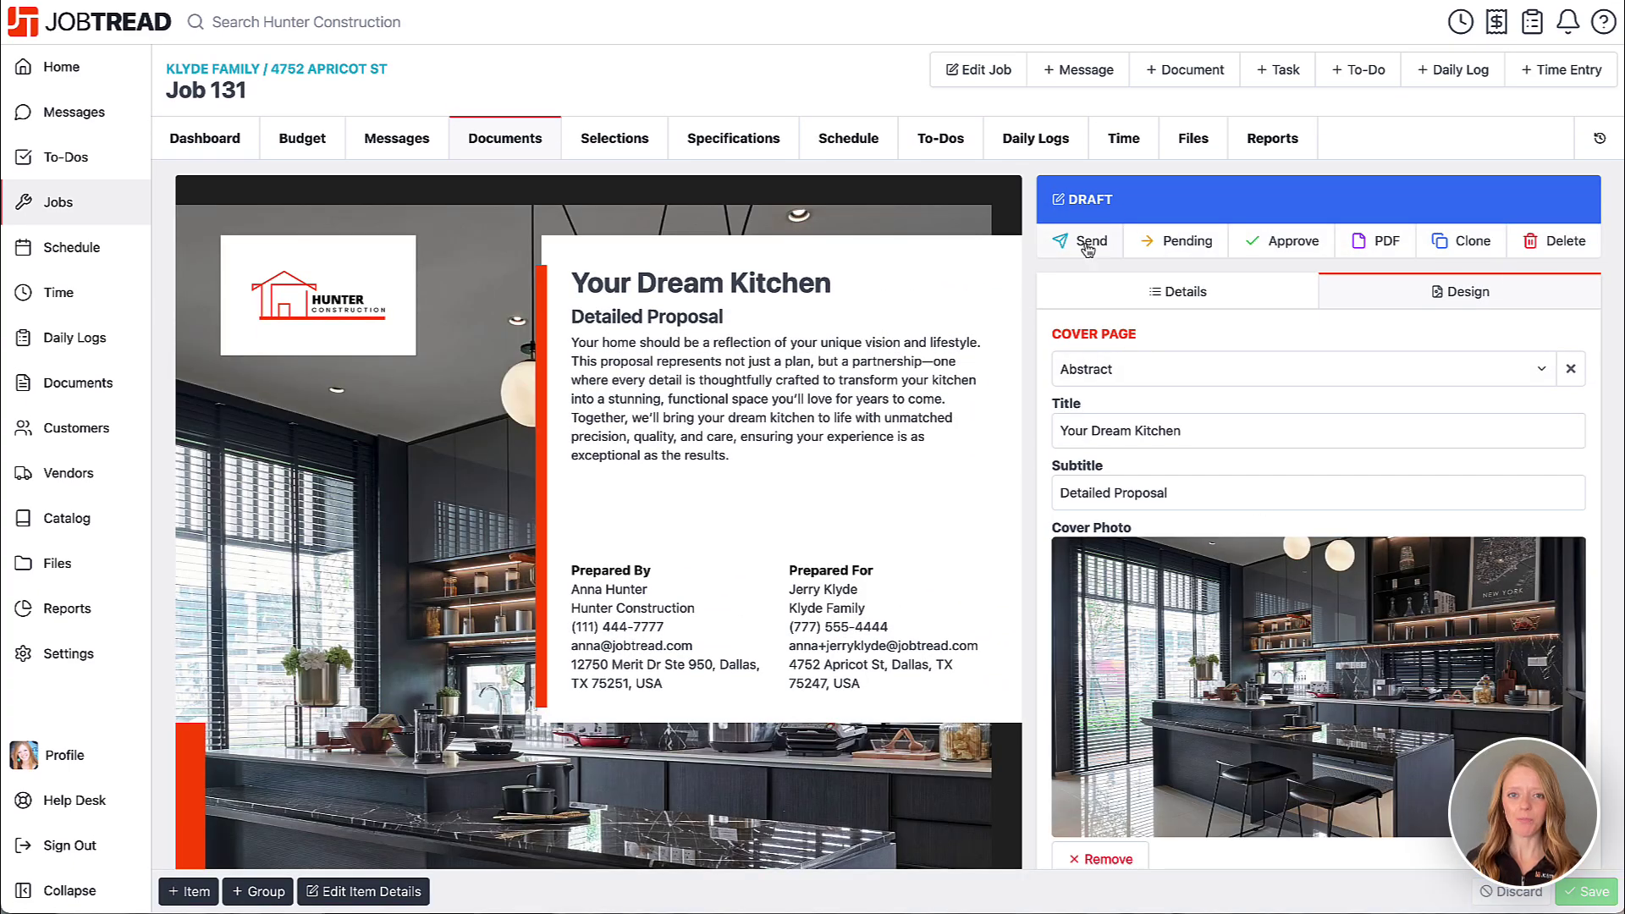
pyautogui.click(1085, 245)
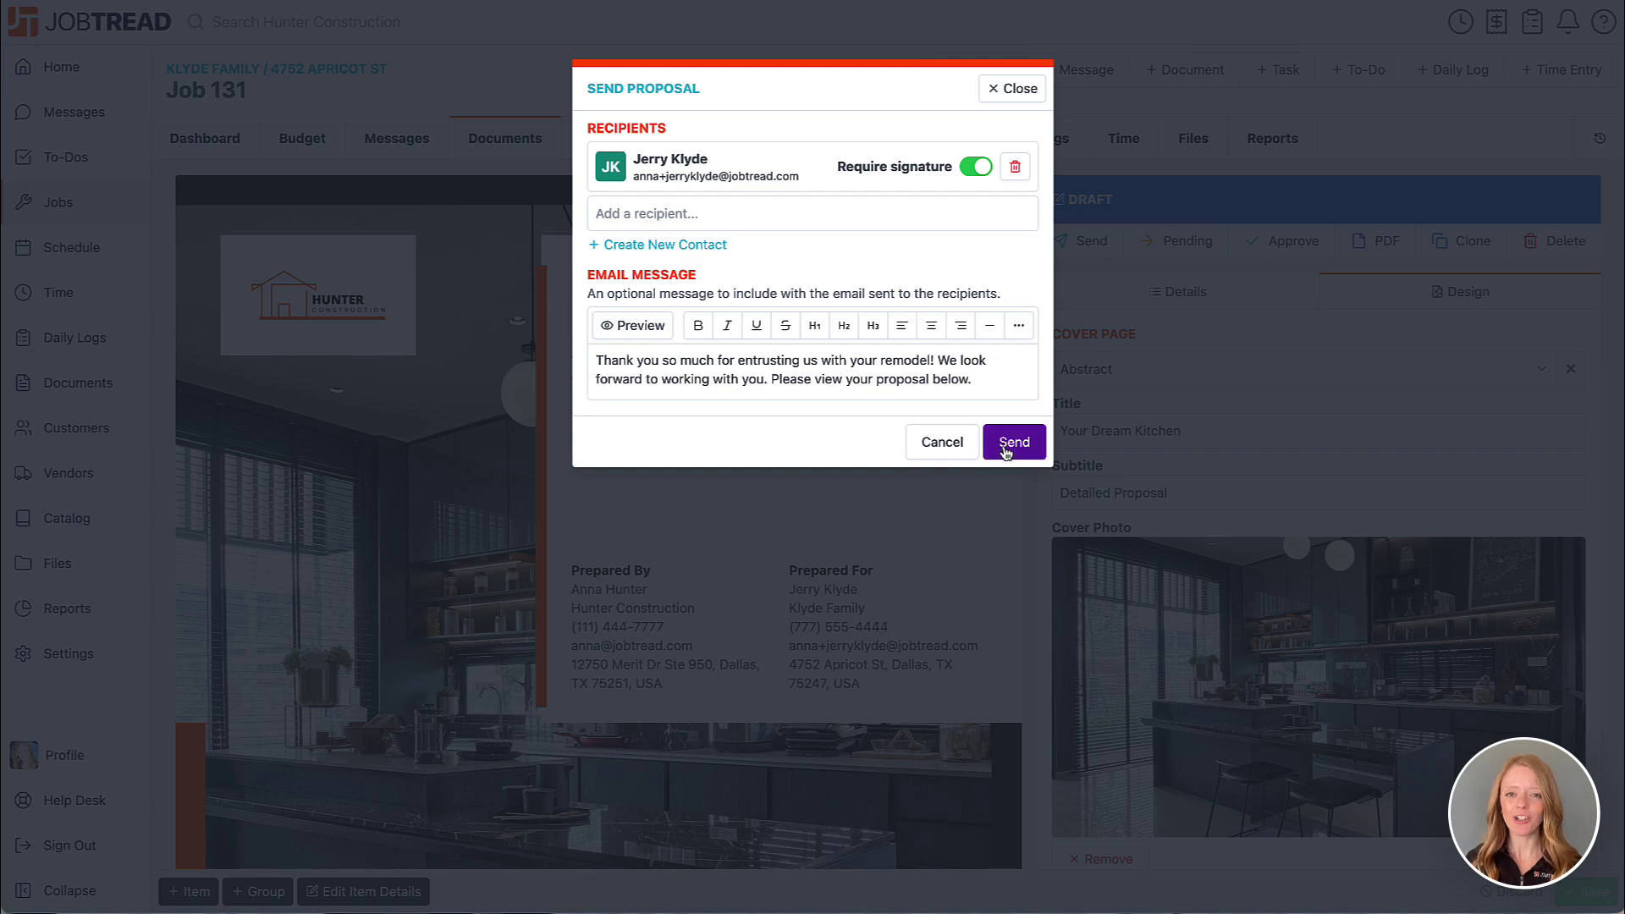
pyautogui.click(1006, 451)
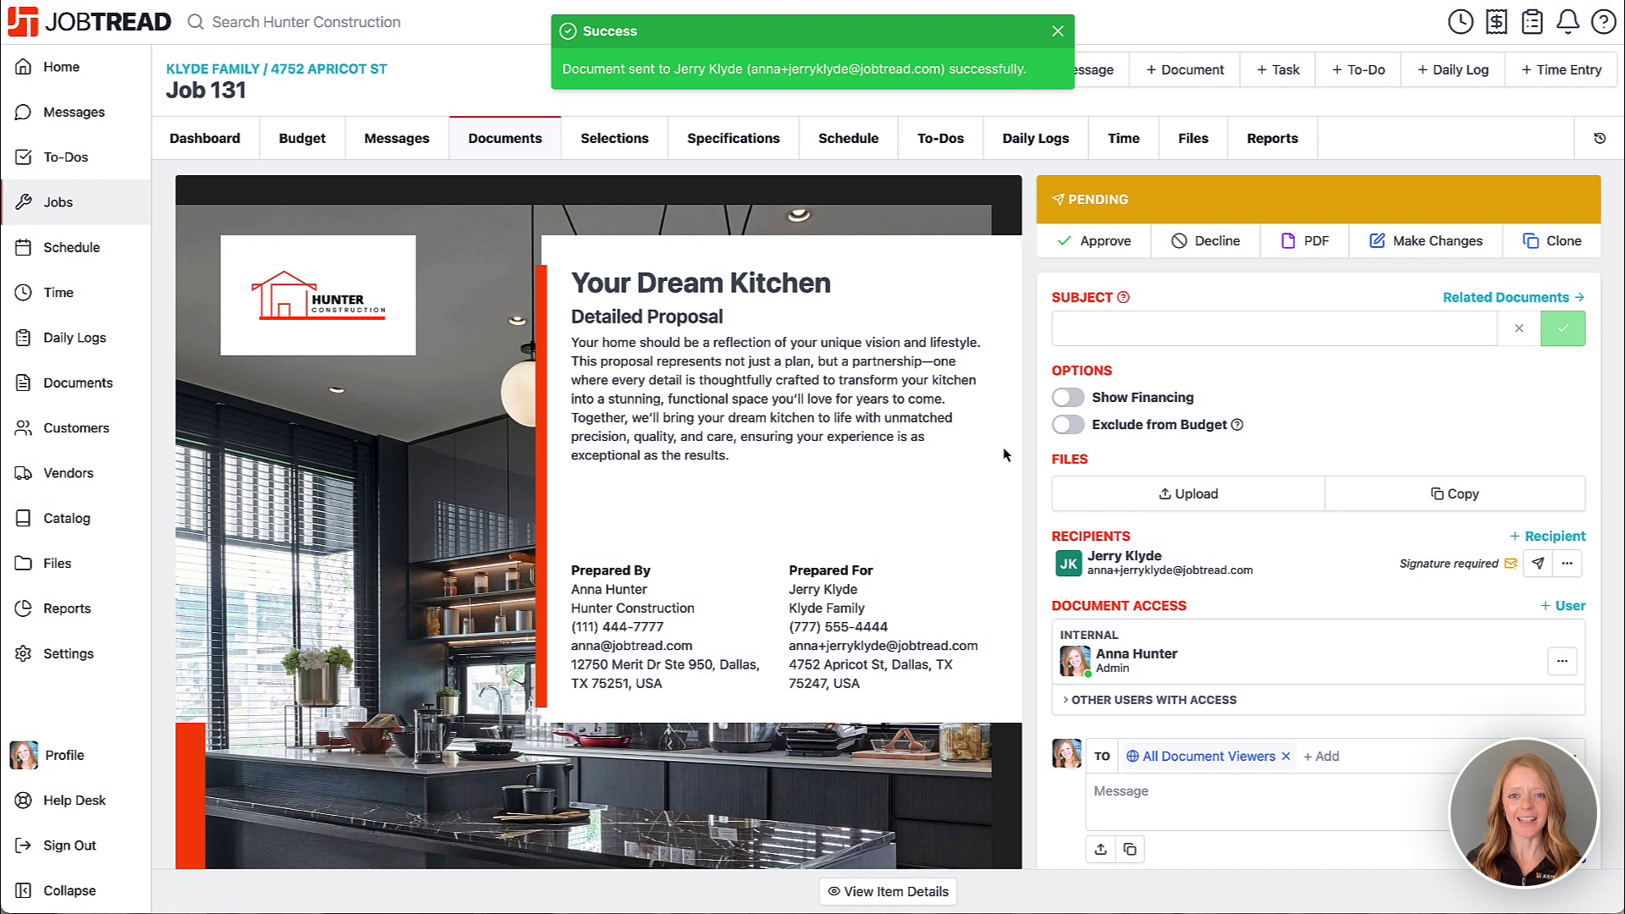
# - Scroll through the sent, now Pending proposal to review it
pyautogui.scroll(-5, 1004, 455)
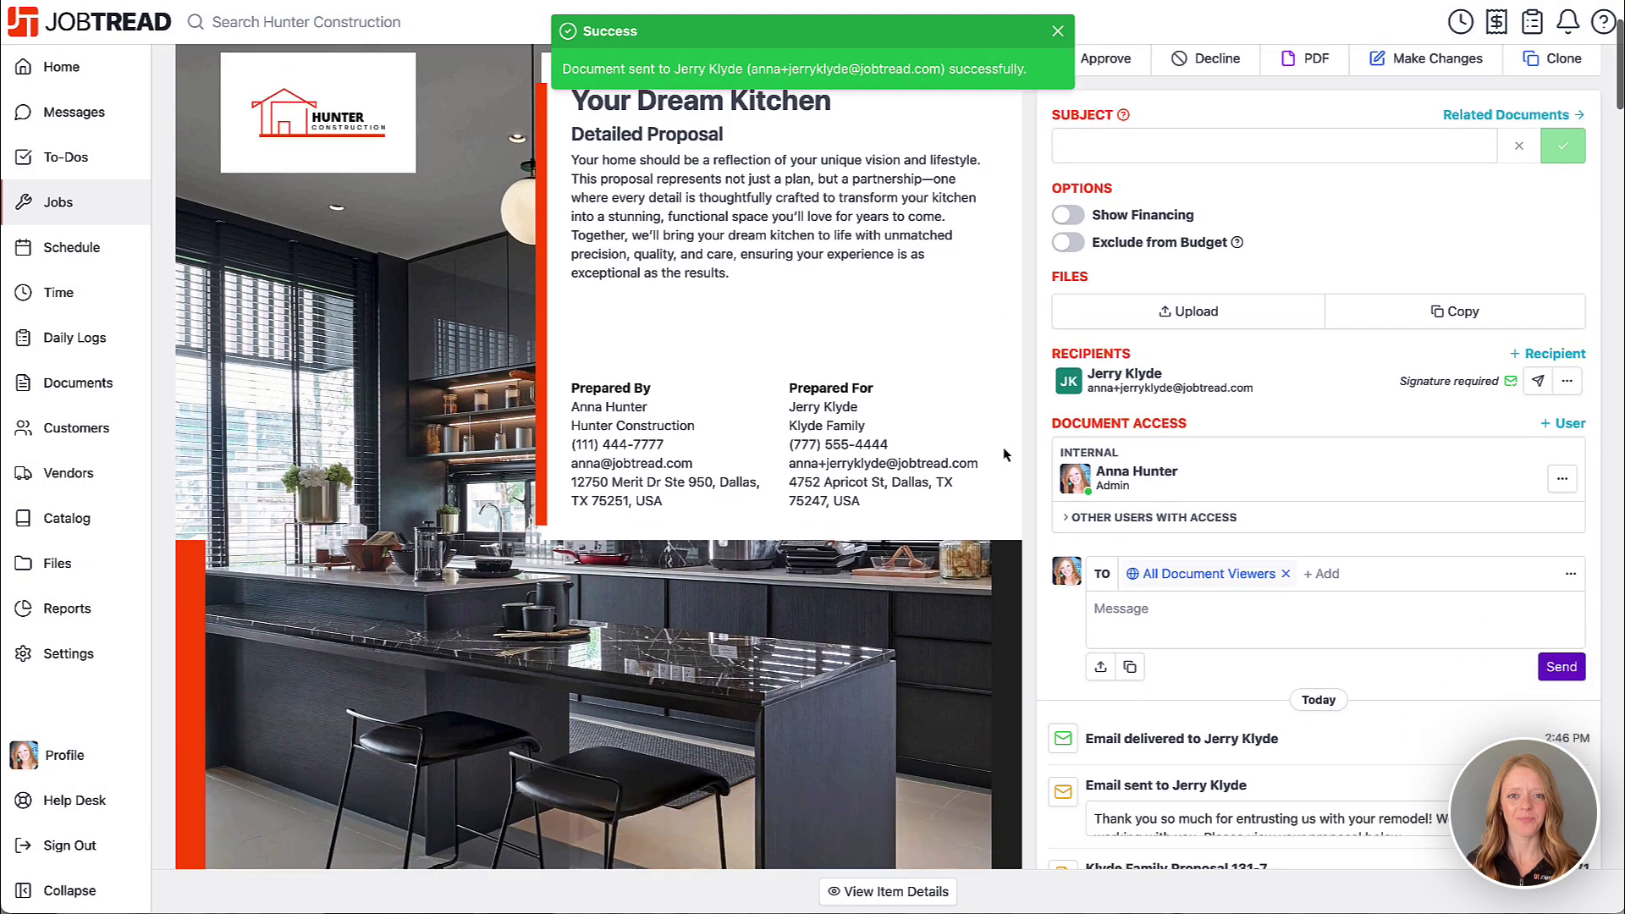
pyautogui.scroll(-10, 1005, 455)
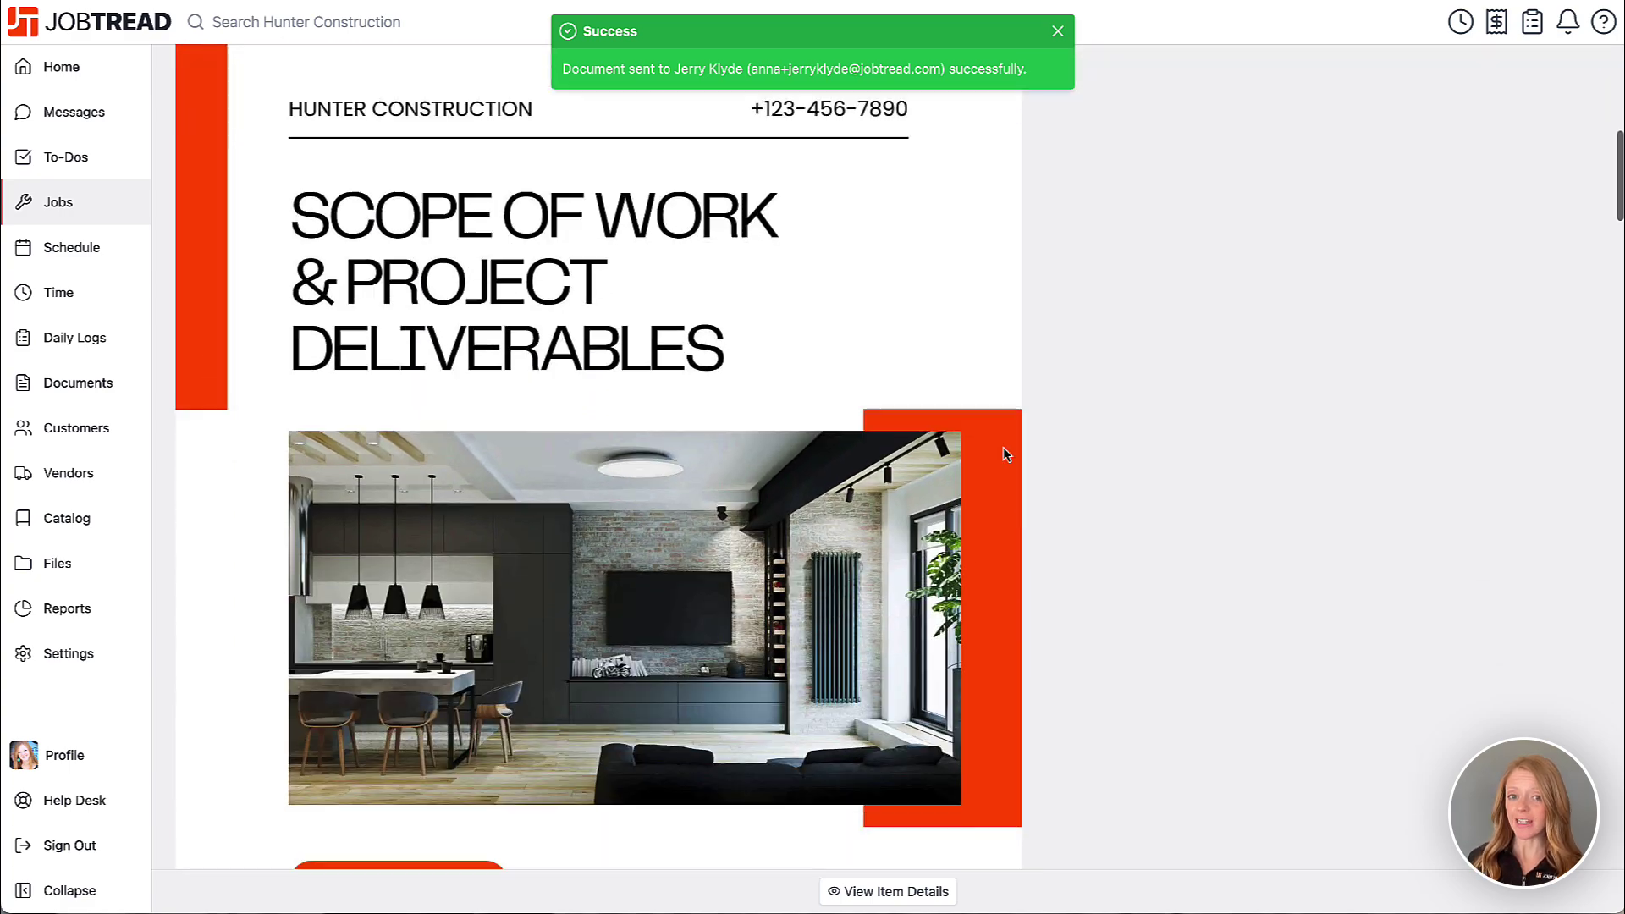
pyautogui.scroll(-12, 1004, 455)
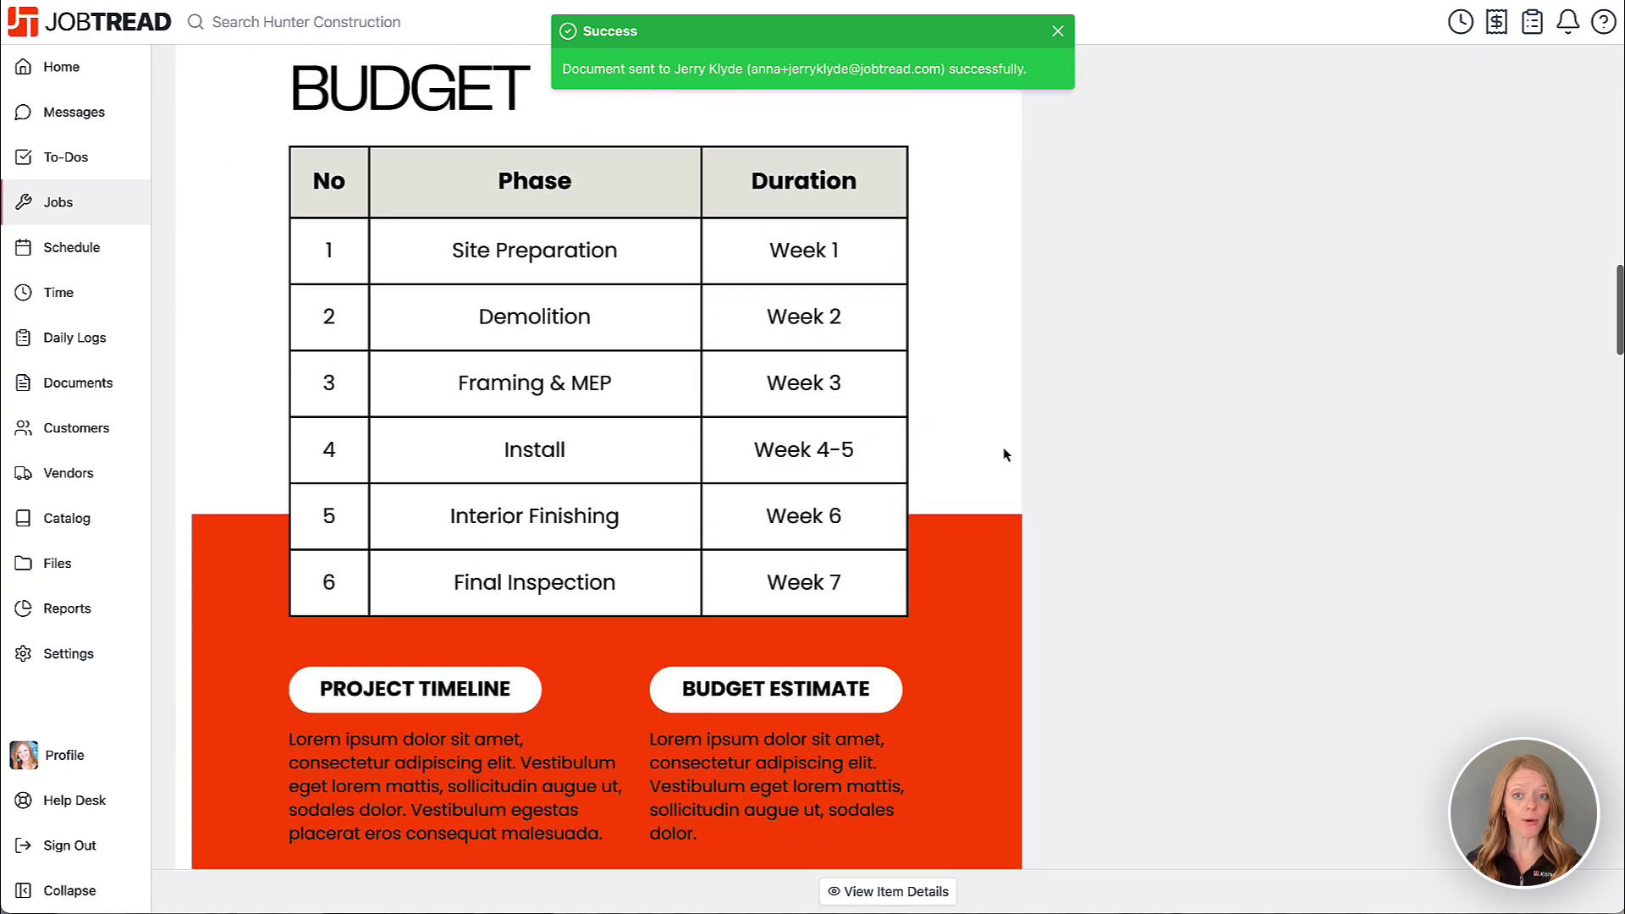
pyautogui.scroll(-15, 1004, 455)
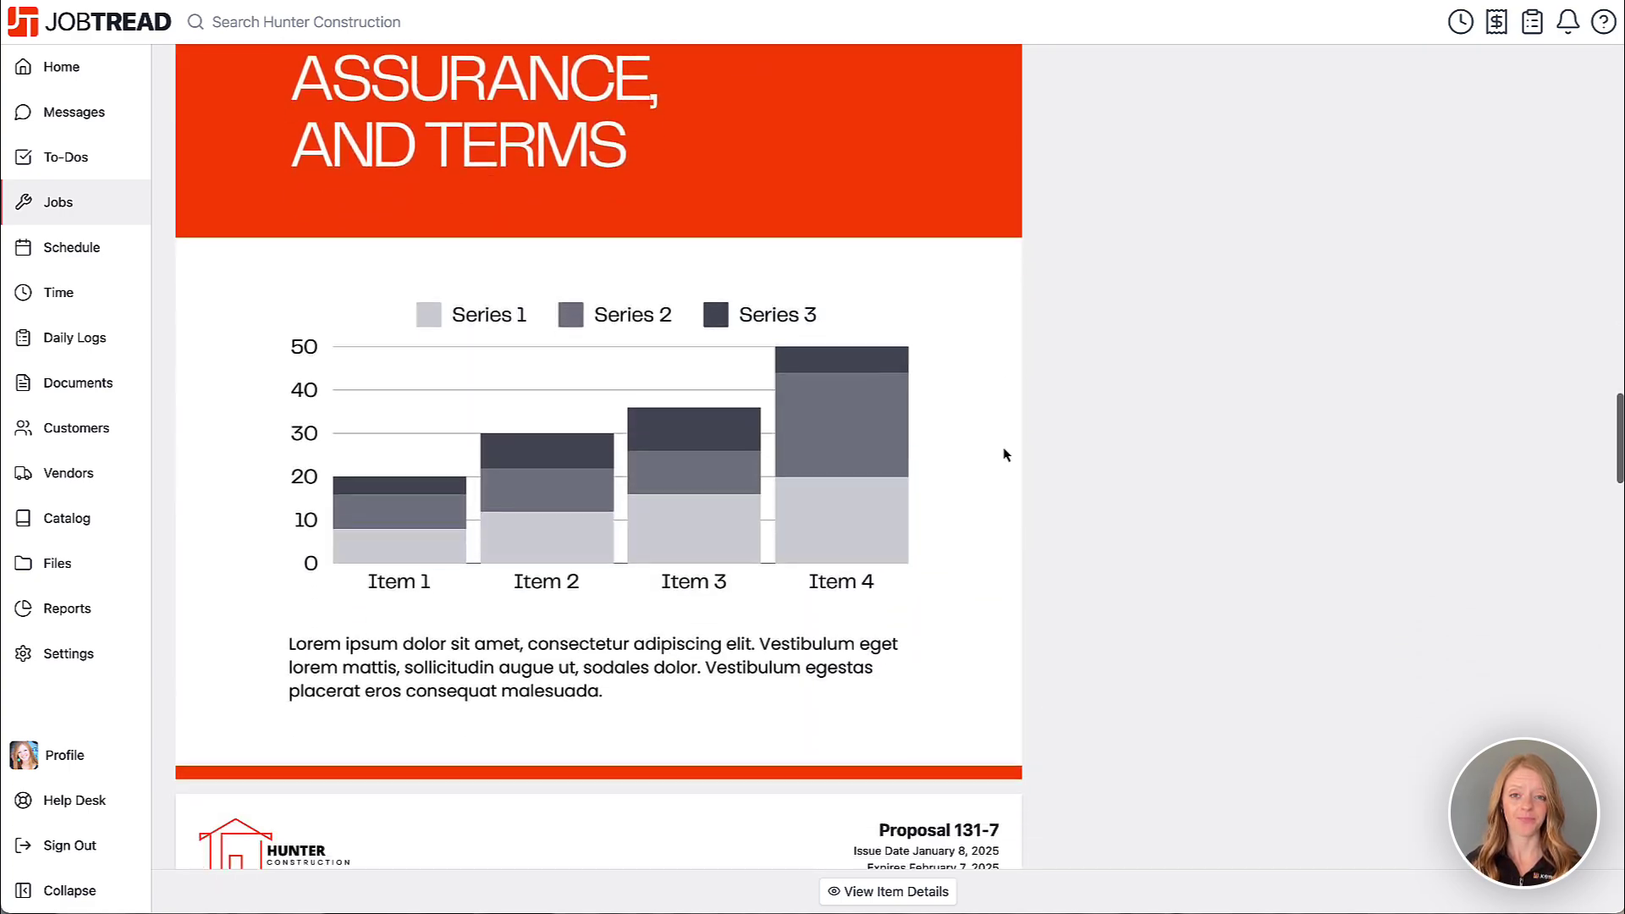
pyautogui.scroll(-15, 1004, 455)
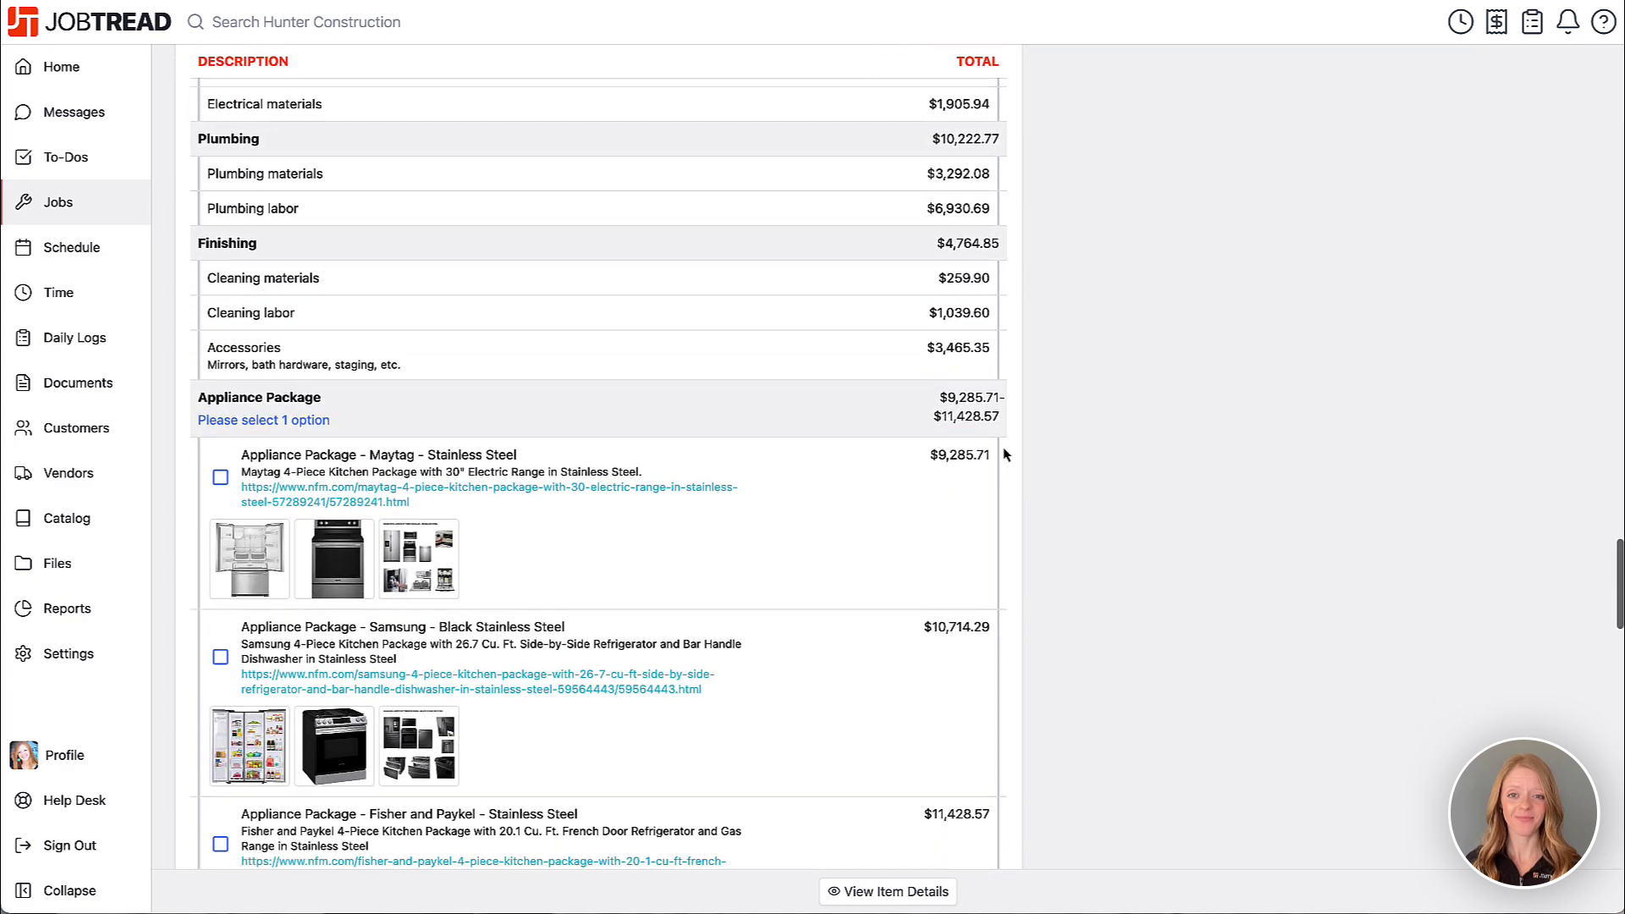
pyautogui.scroll(-15, 1004, 454)
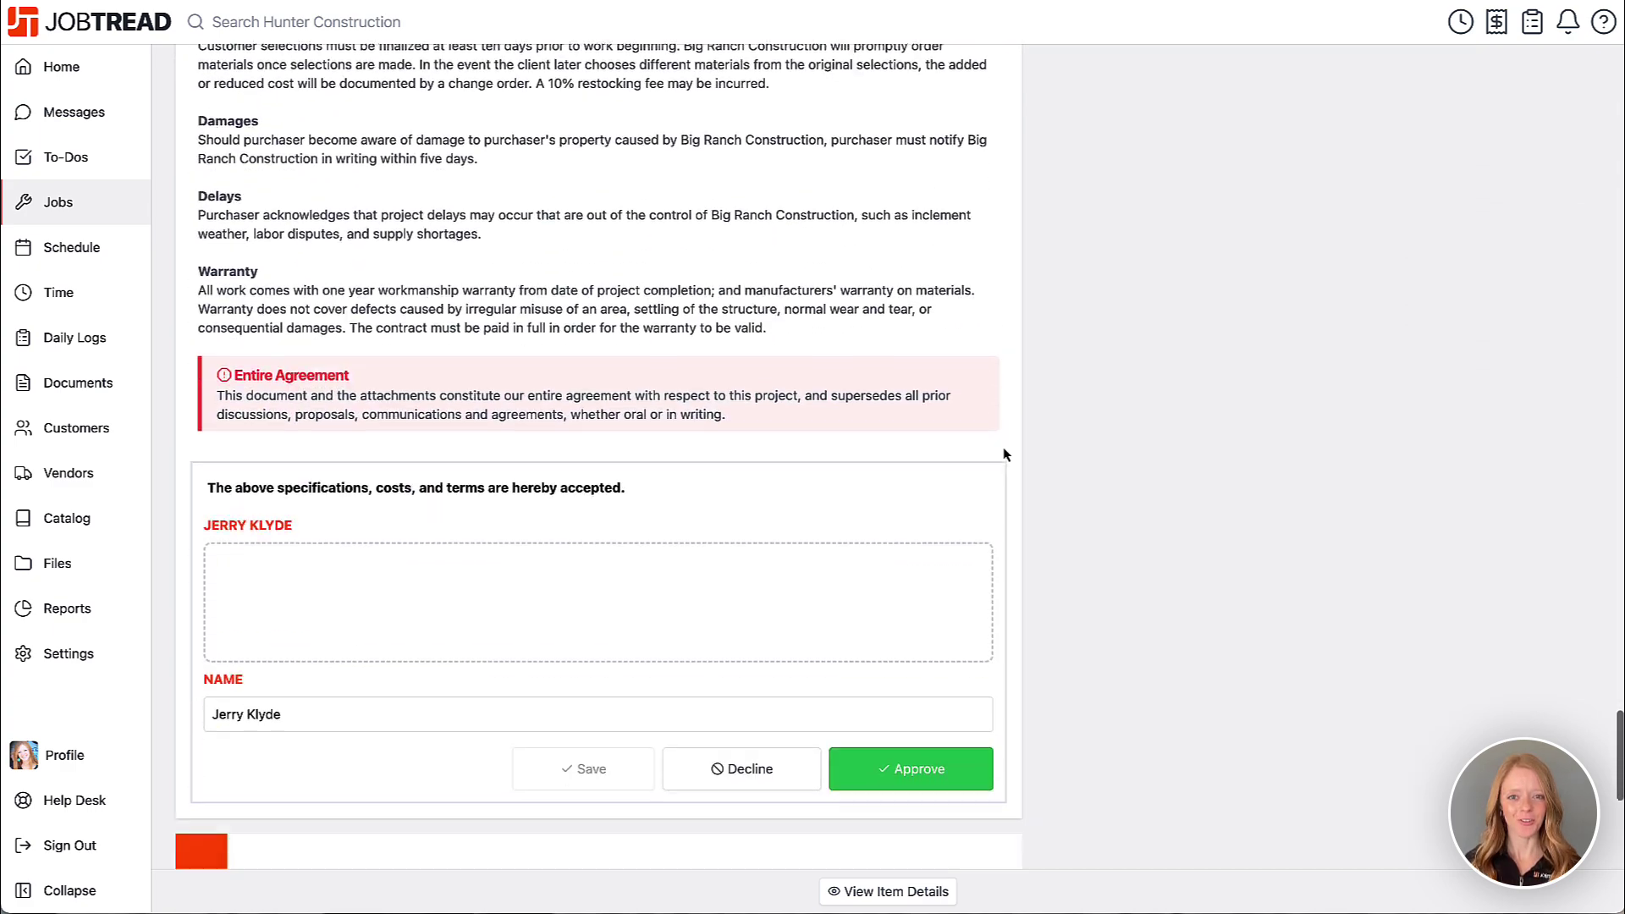
pyautogui.scroll(-9, 1004, 455)
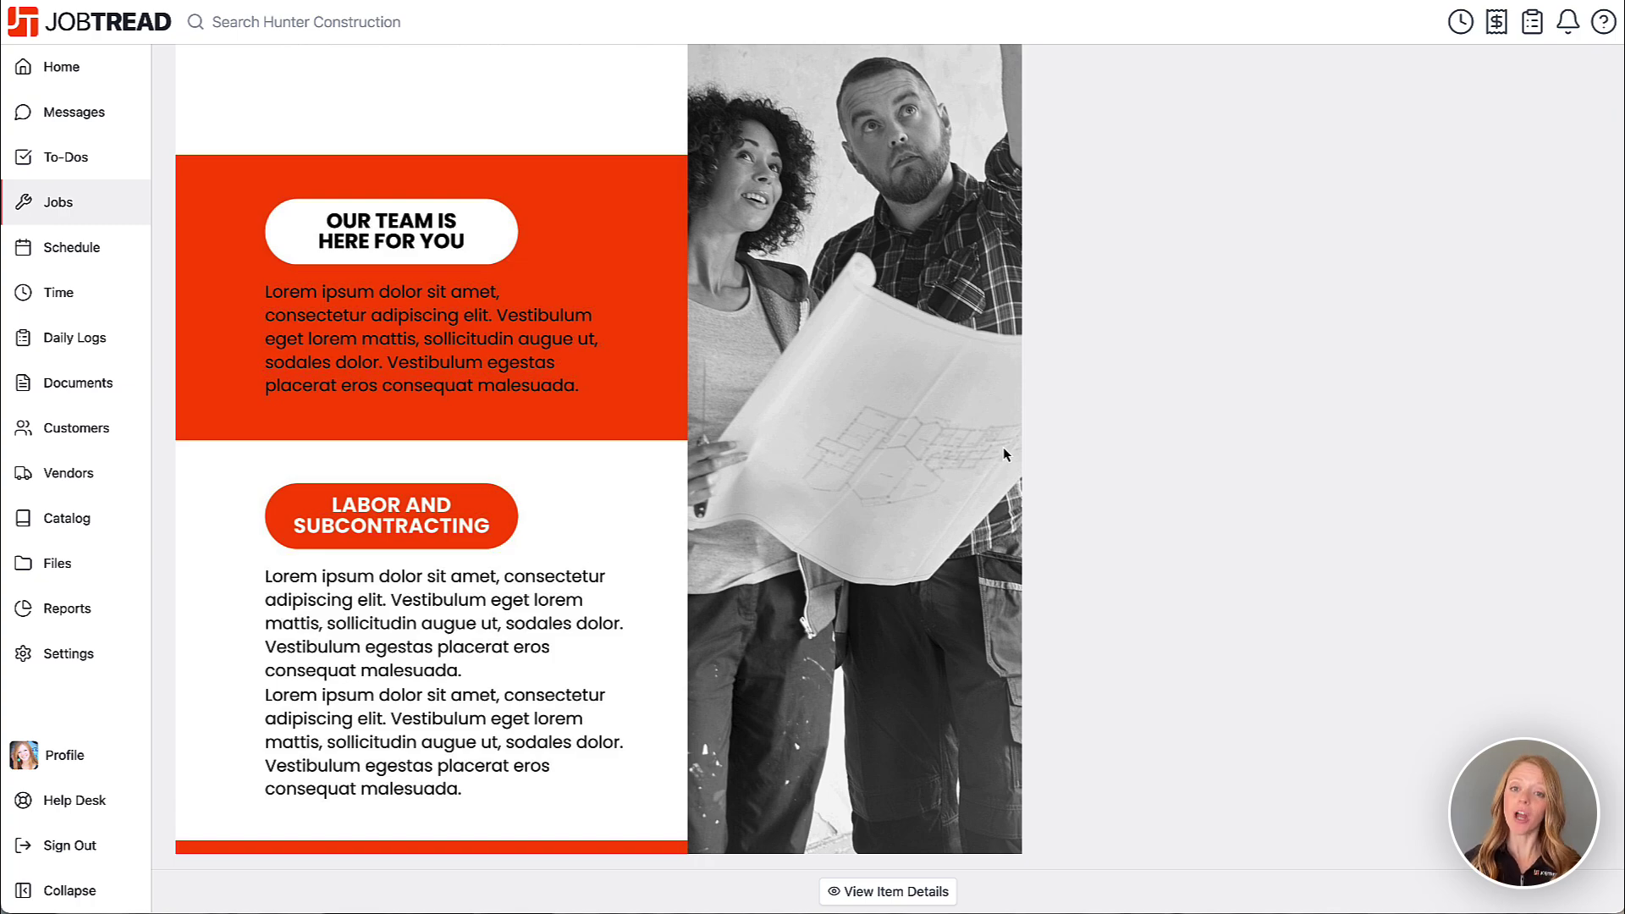
pyautogui.scroll(20, 1005, 454)
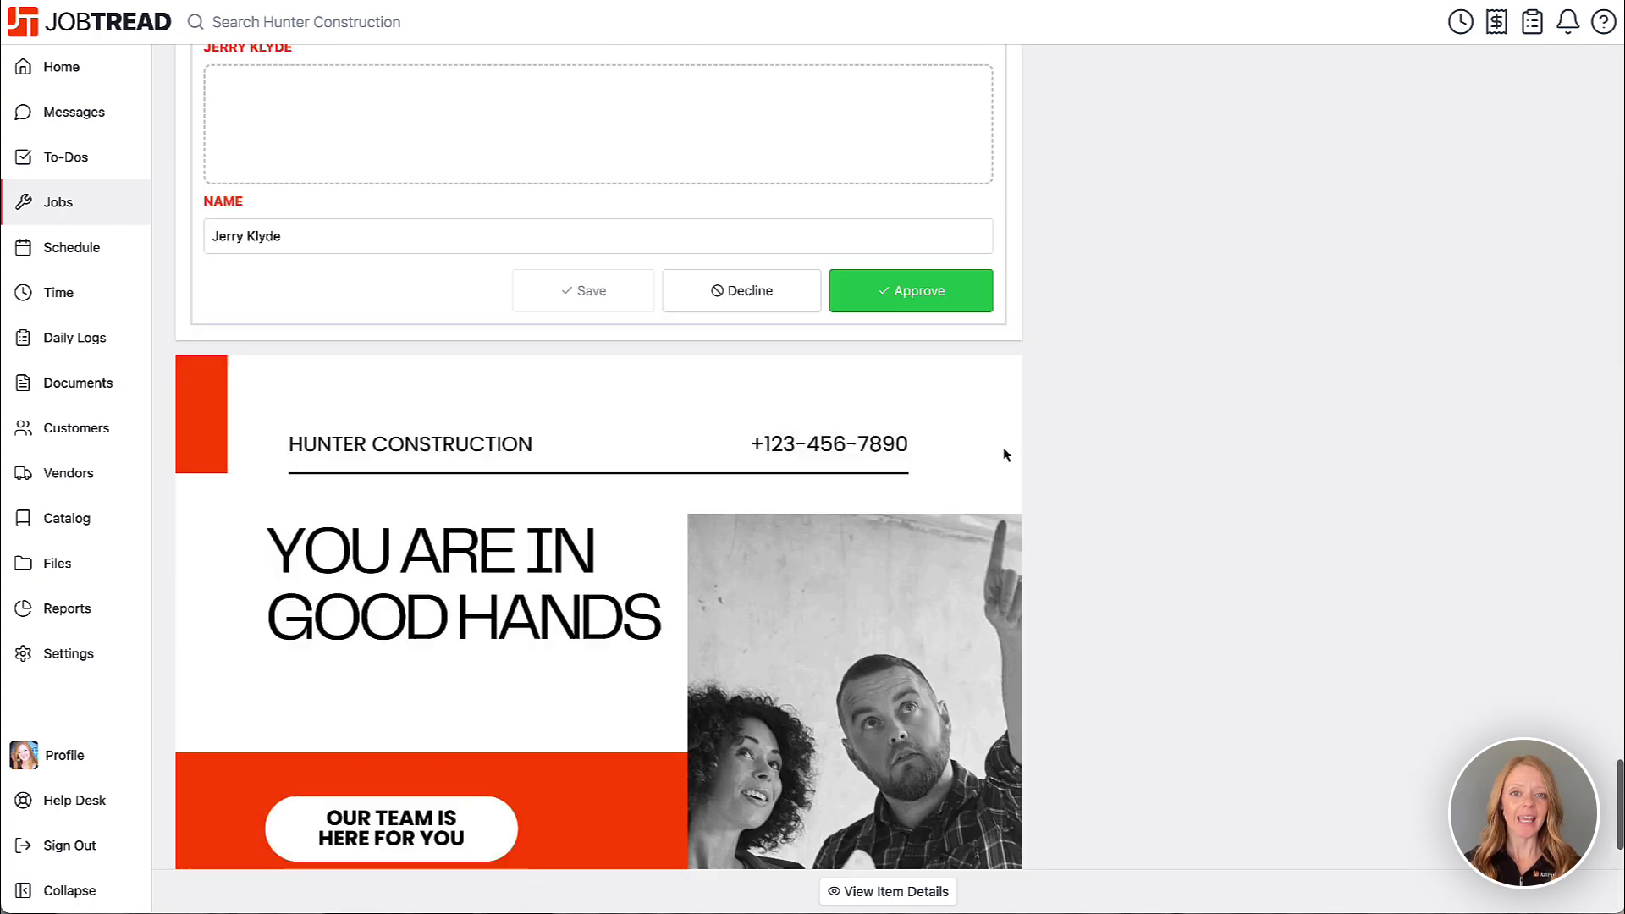
pyautogui.scroll(20, 1004, 454)
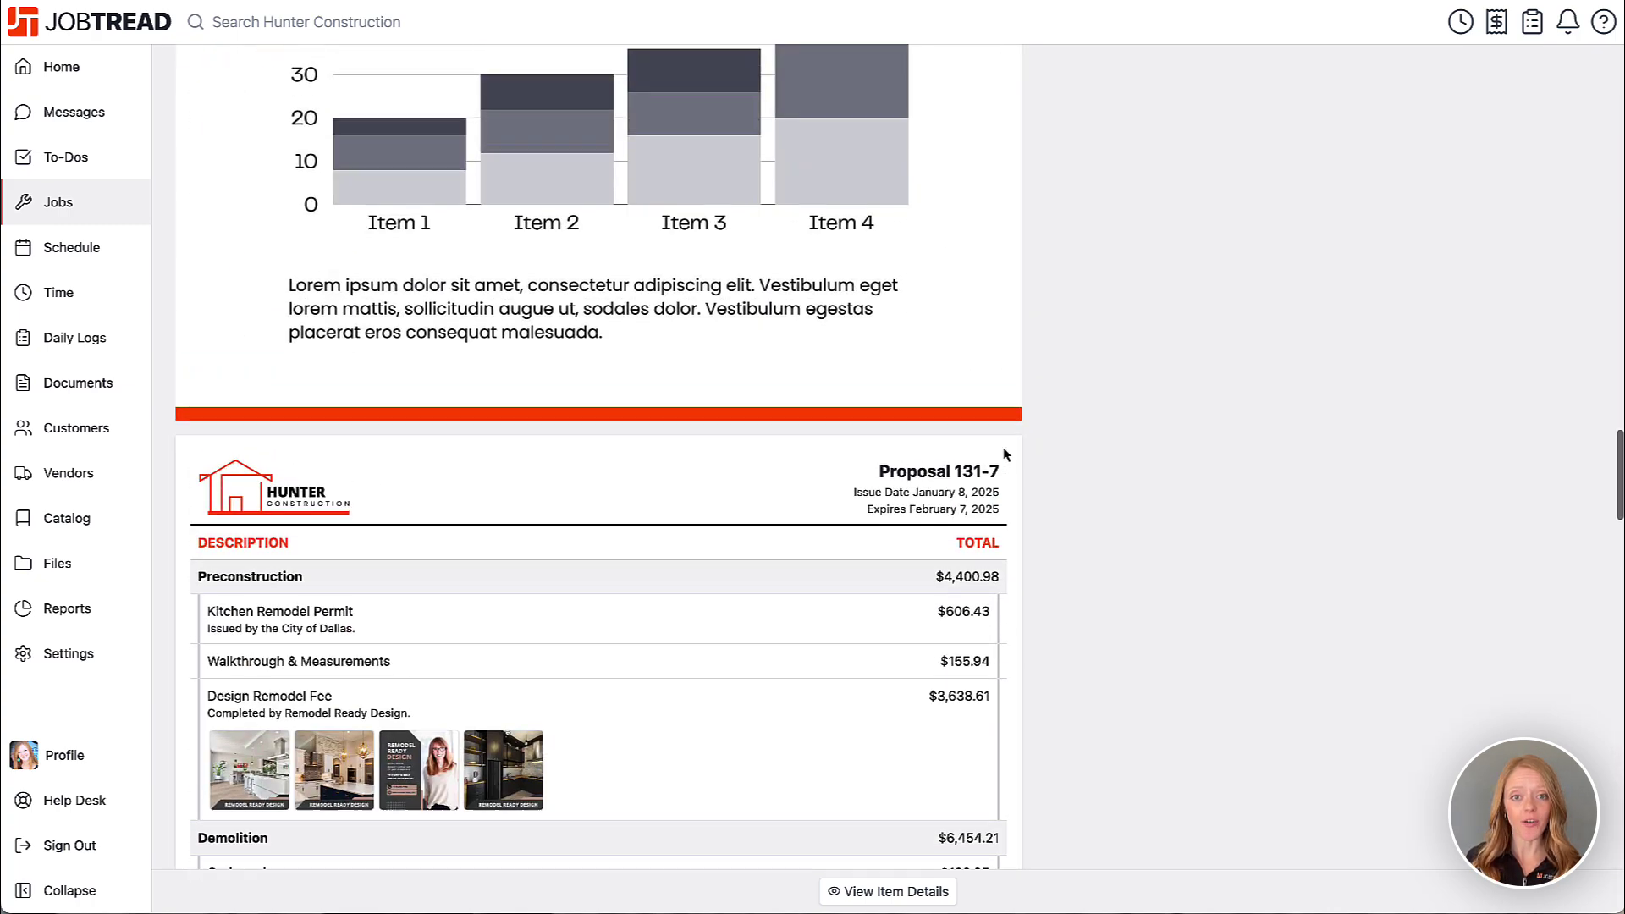
pyautogui.scroll(20, 1005, 455)
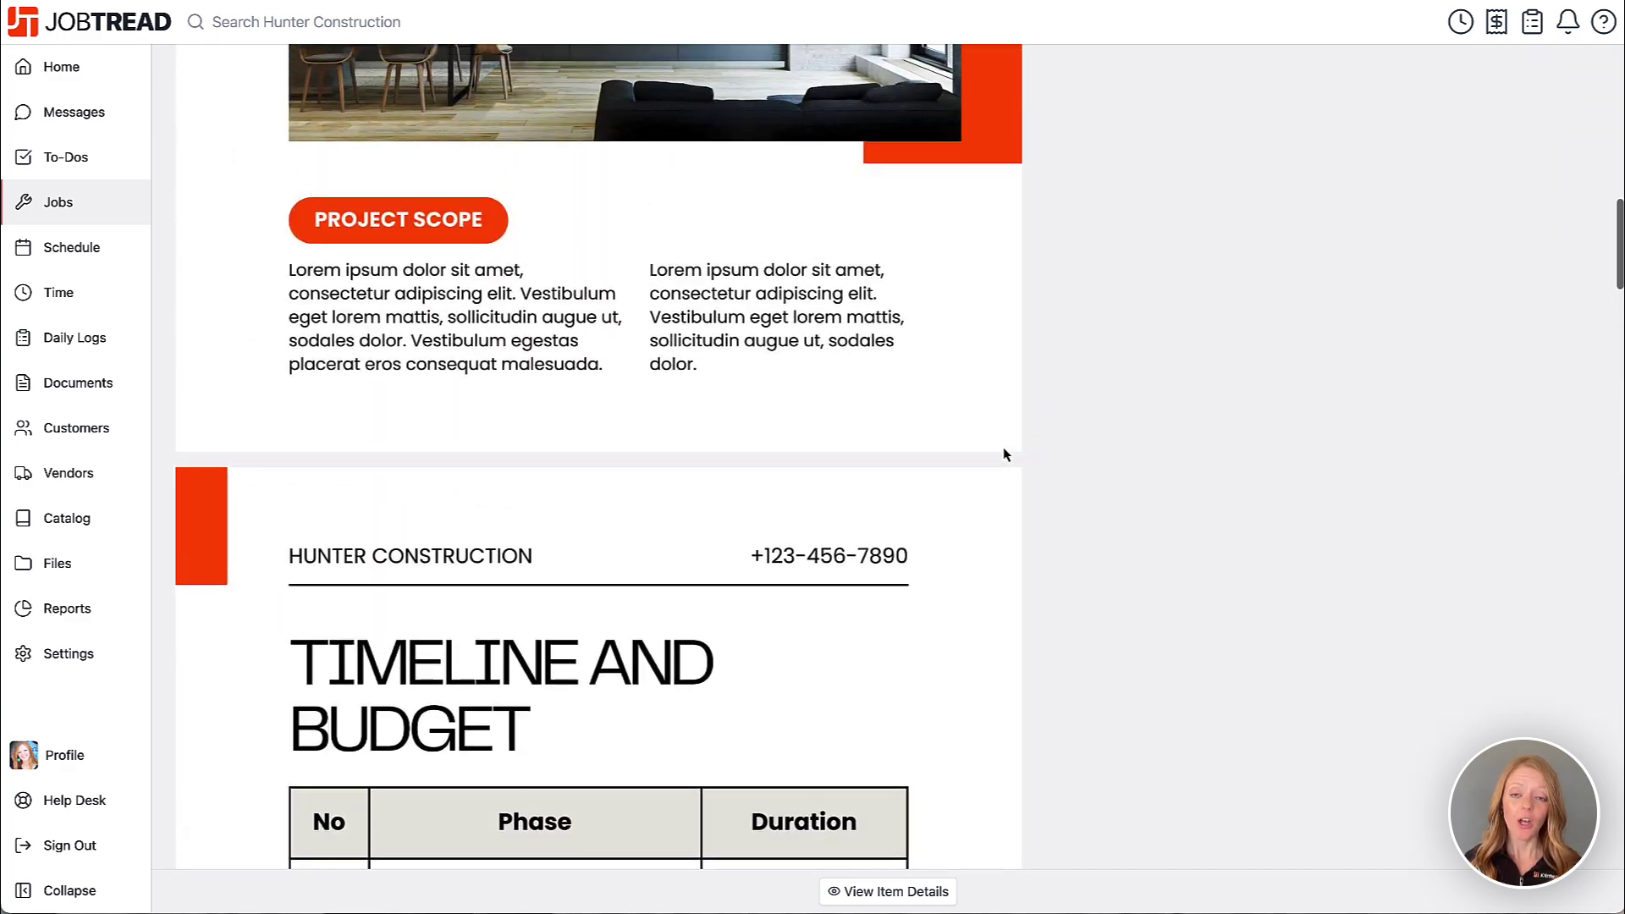
pyautogui.scroll(6, 1004, 454)
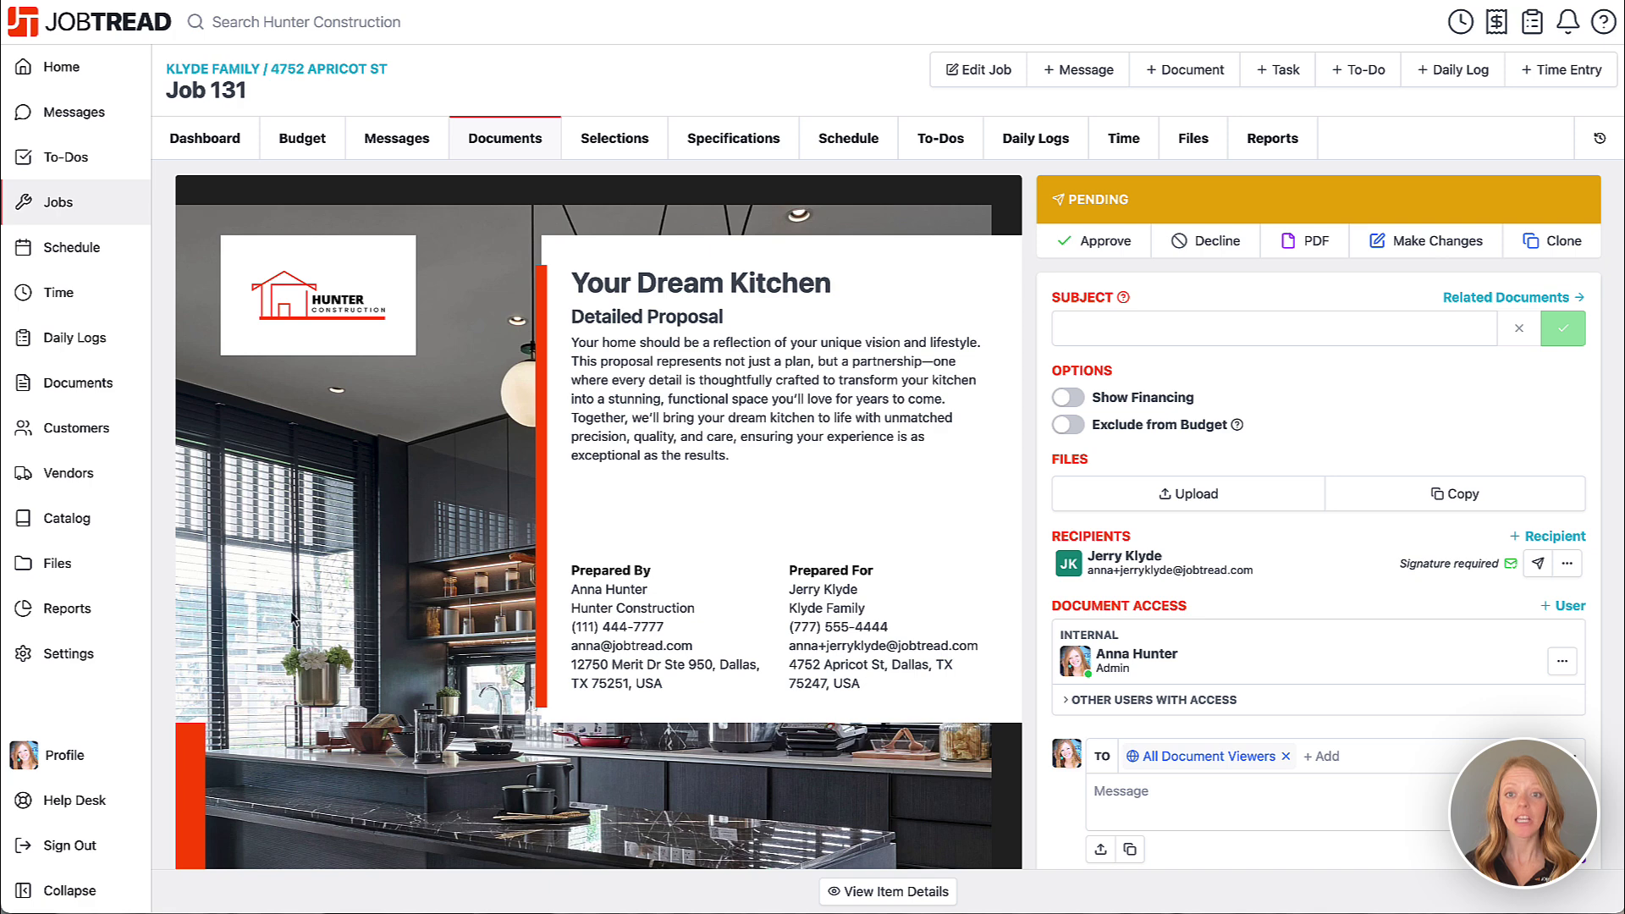
# - Open the default Proposal template's Design options under Settings > Document Templates
pyautogui.click(75, 663)
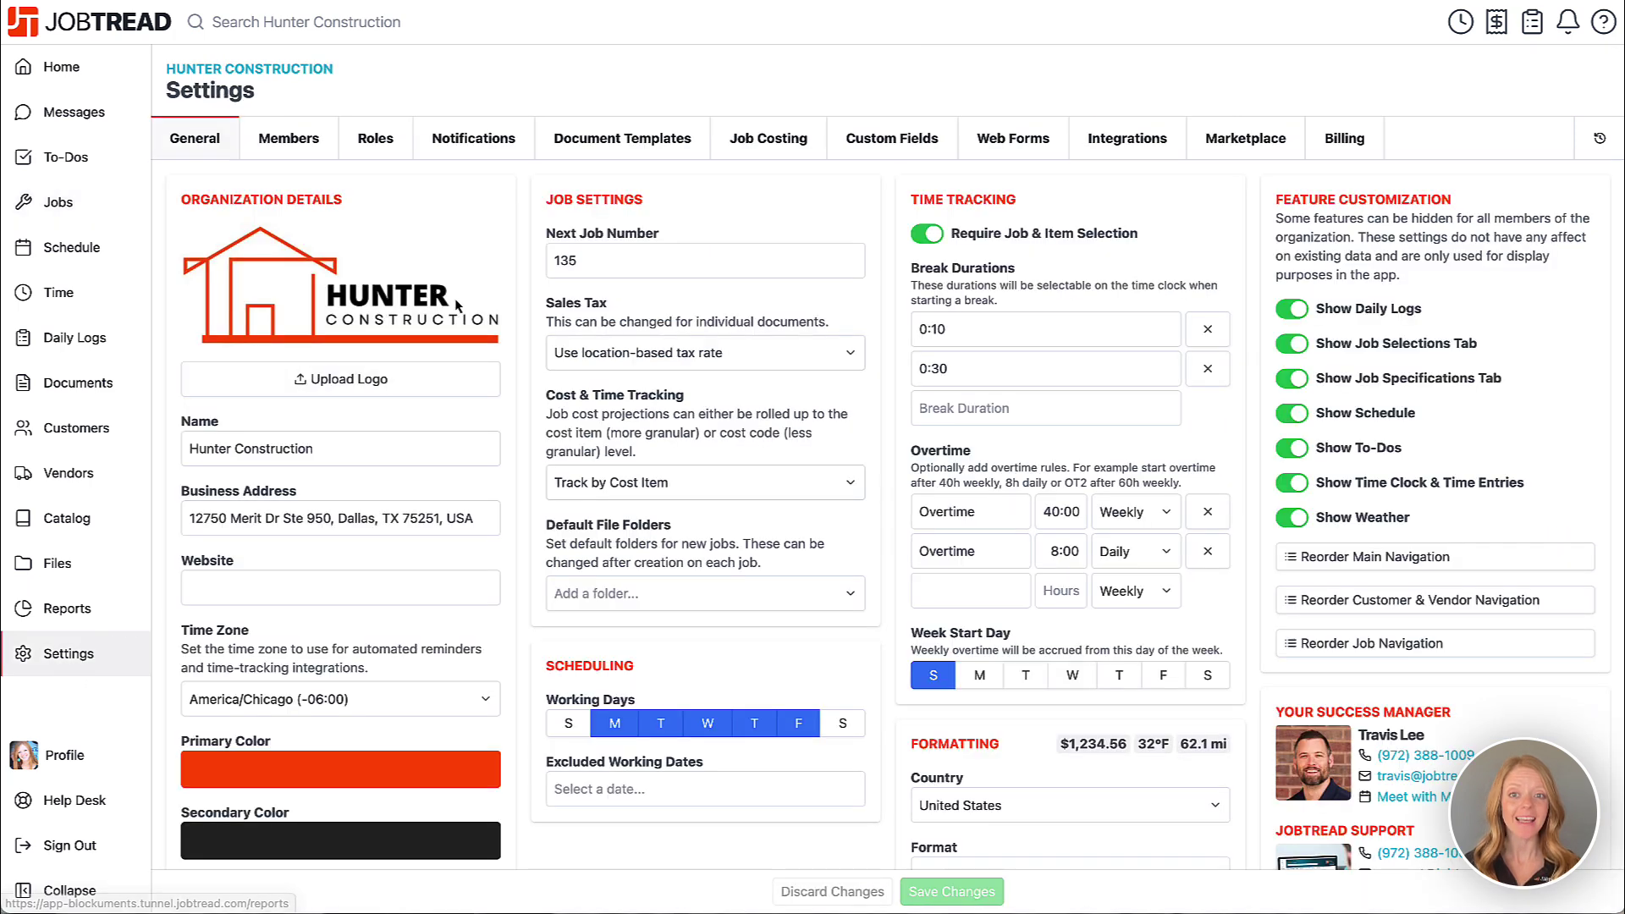
pyautogui.click(582, 145)
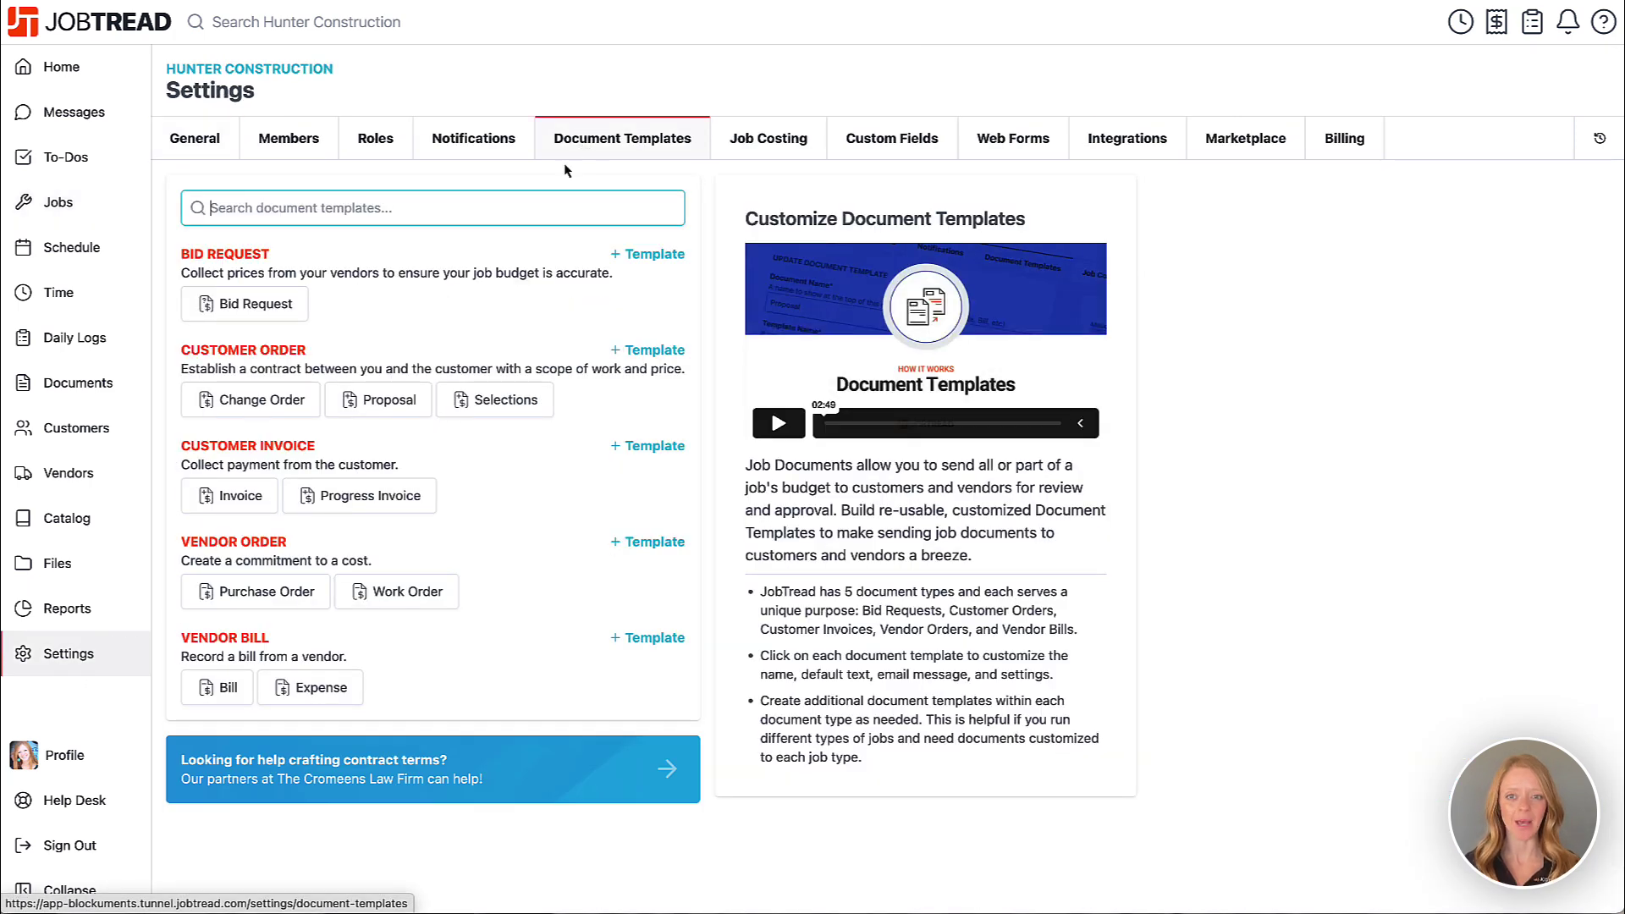
pyautogui.click(390, 401)
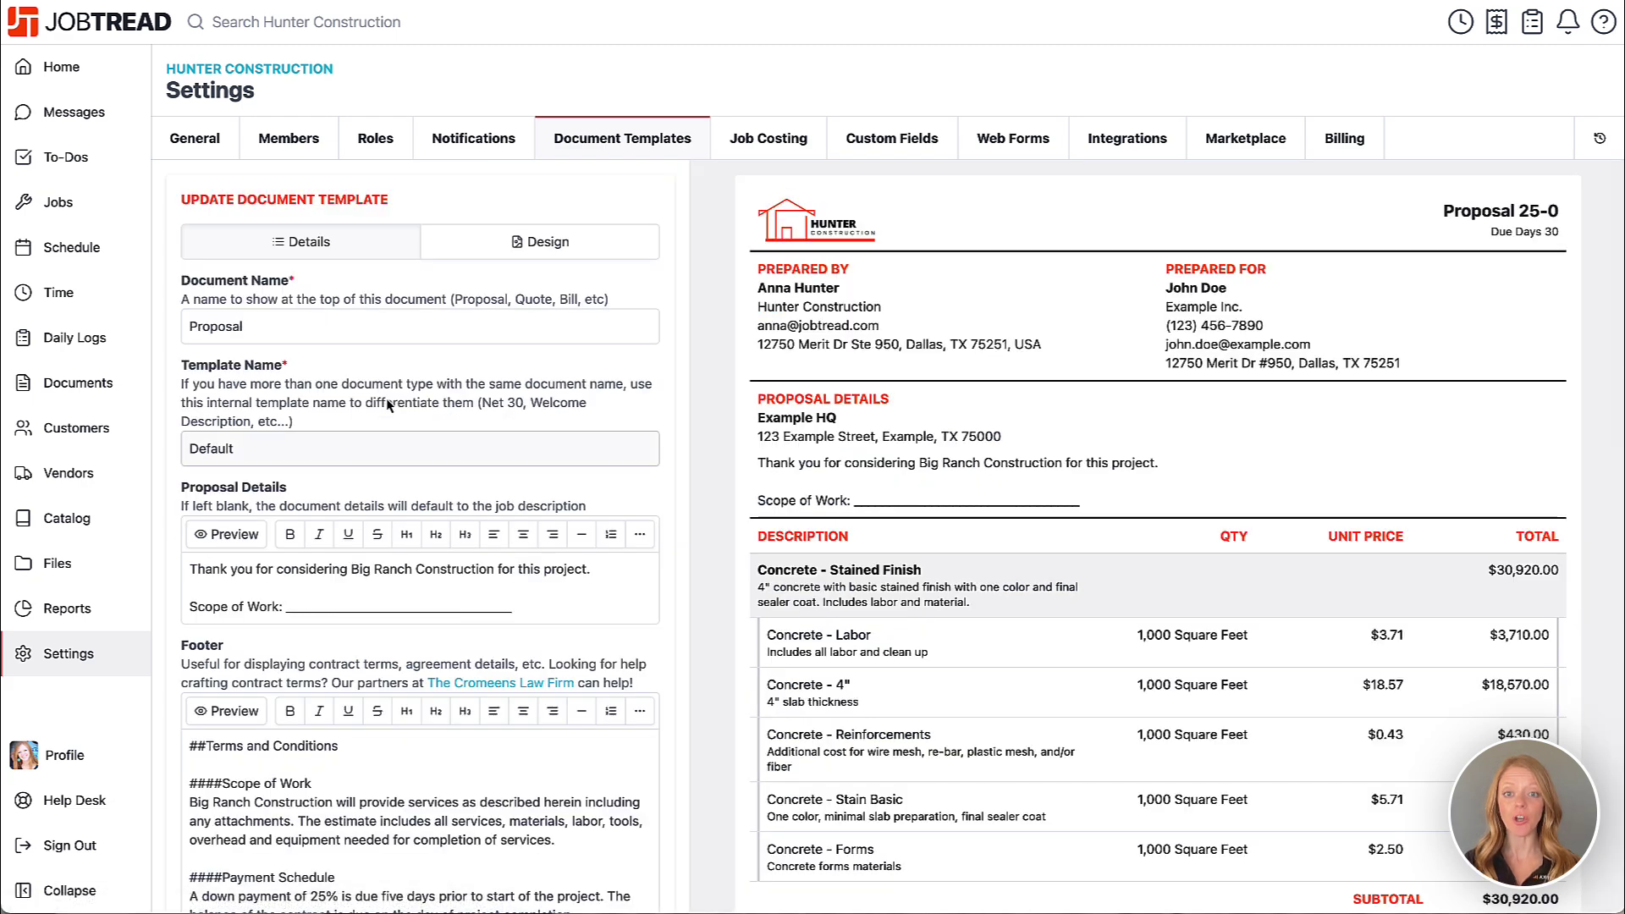
pyautogui.click(512, 247)
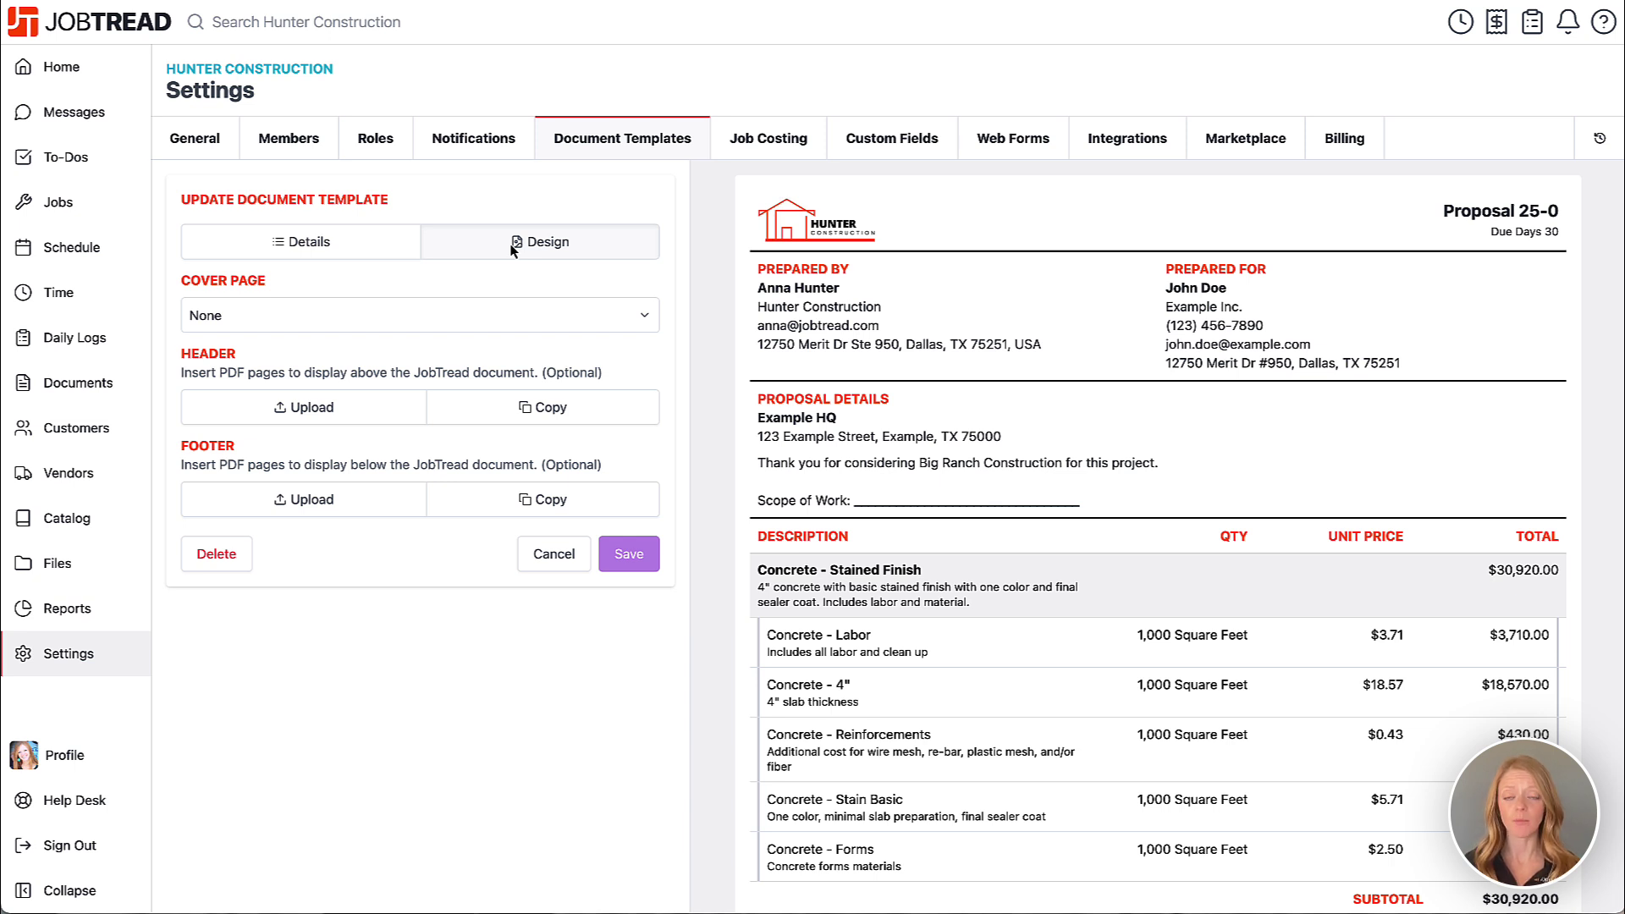
# - Give the template an Abstract cover titled 'Your Dream Home', subtitled 'Detailed Proposal'
pyautogui.click(524, 316)
pyautogui.click(521, 342)
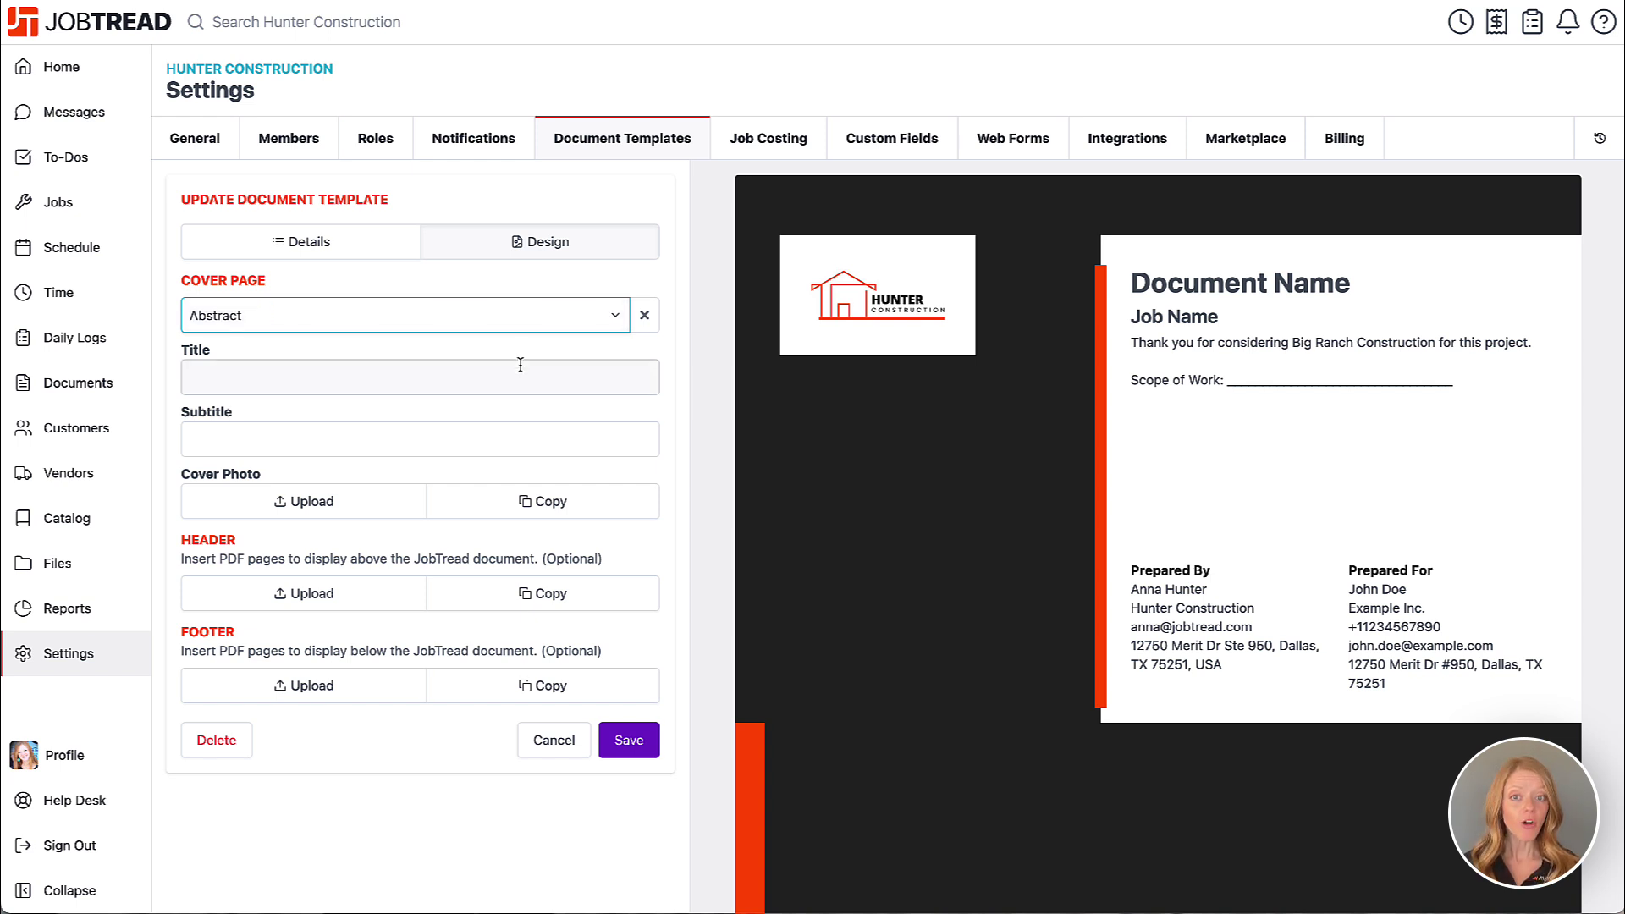
pyautogui.click(521, 373)
pyautogui.write('Your ')
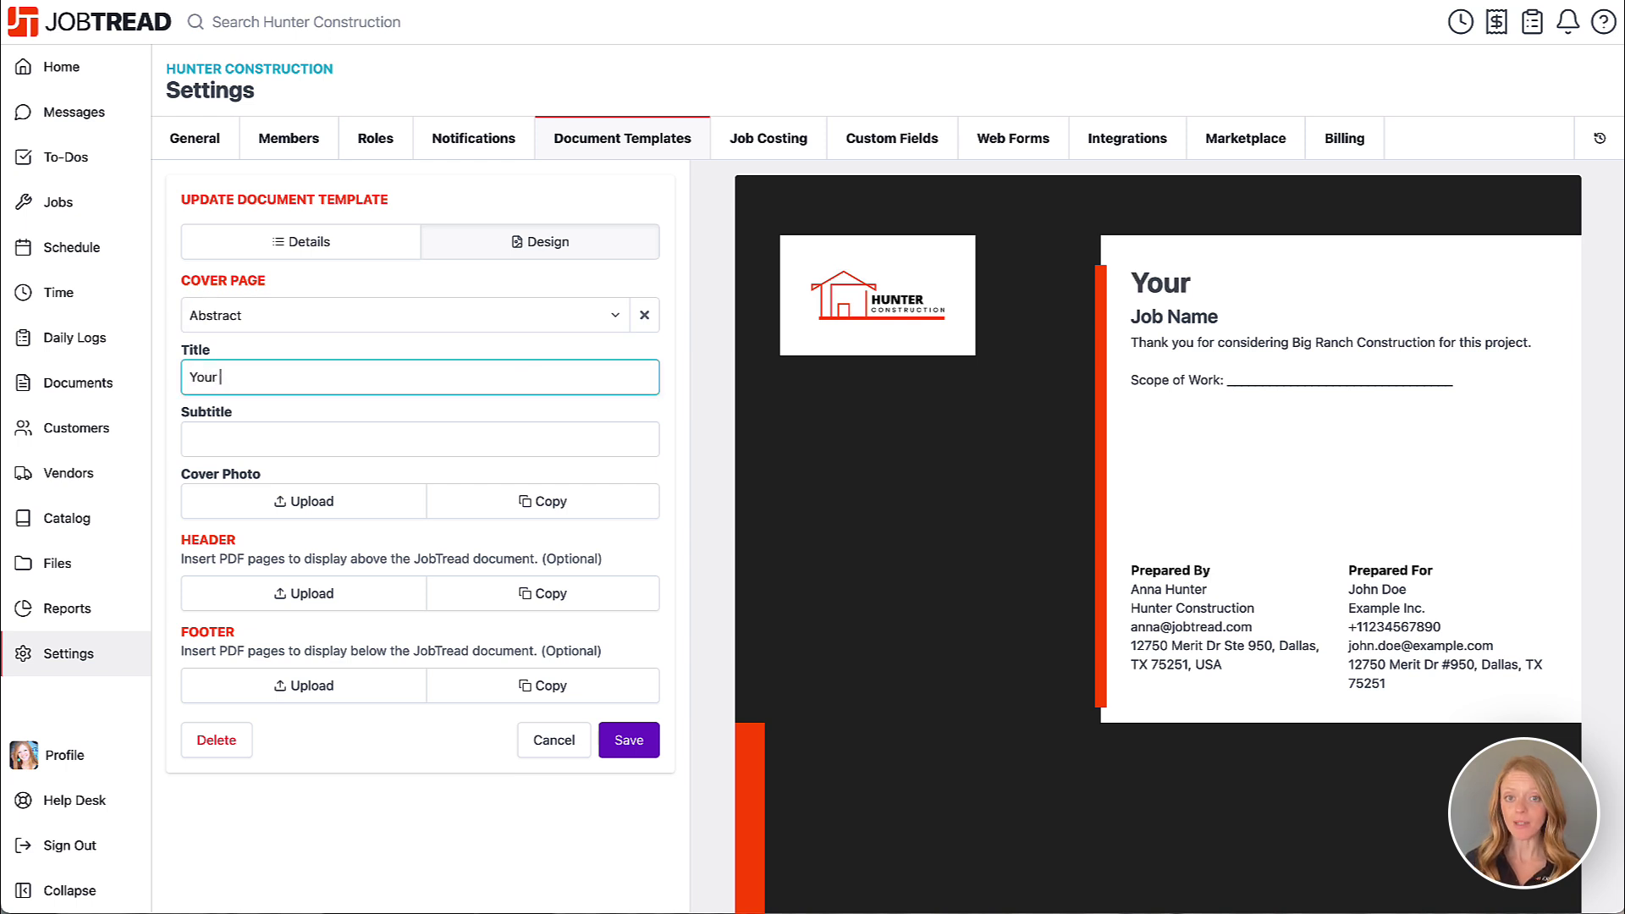
pyautogui.write('Dream Home')
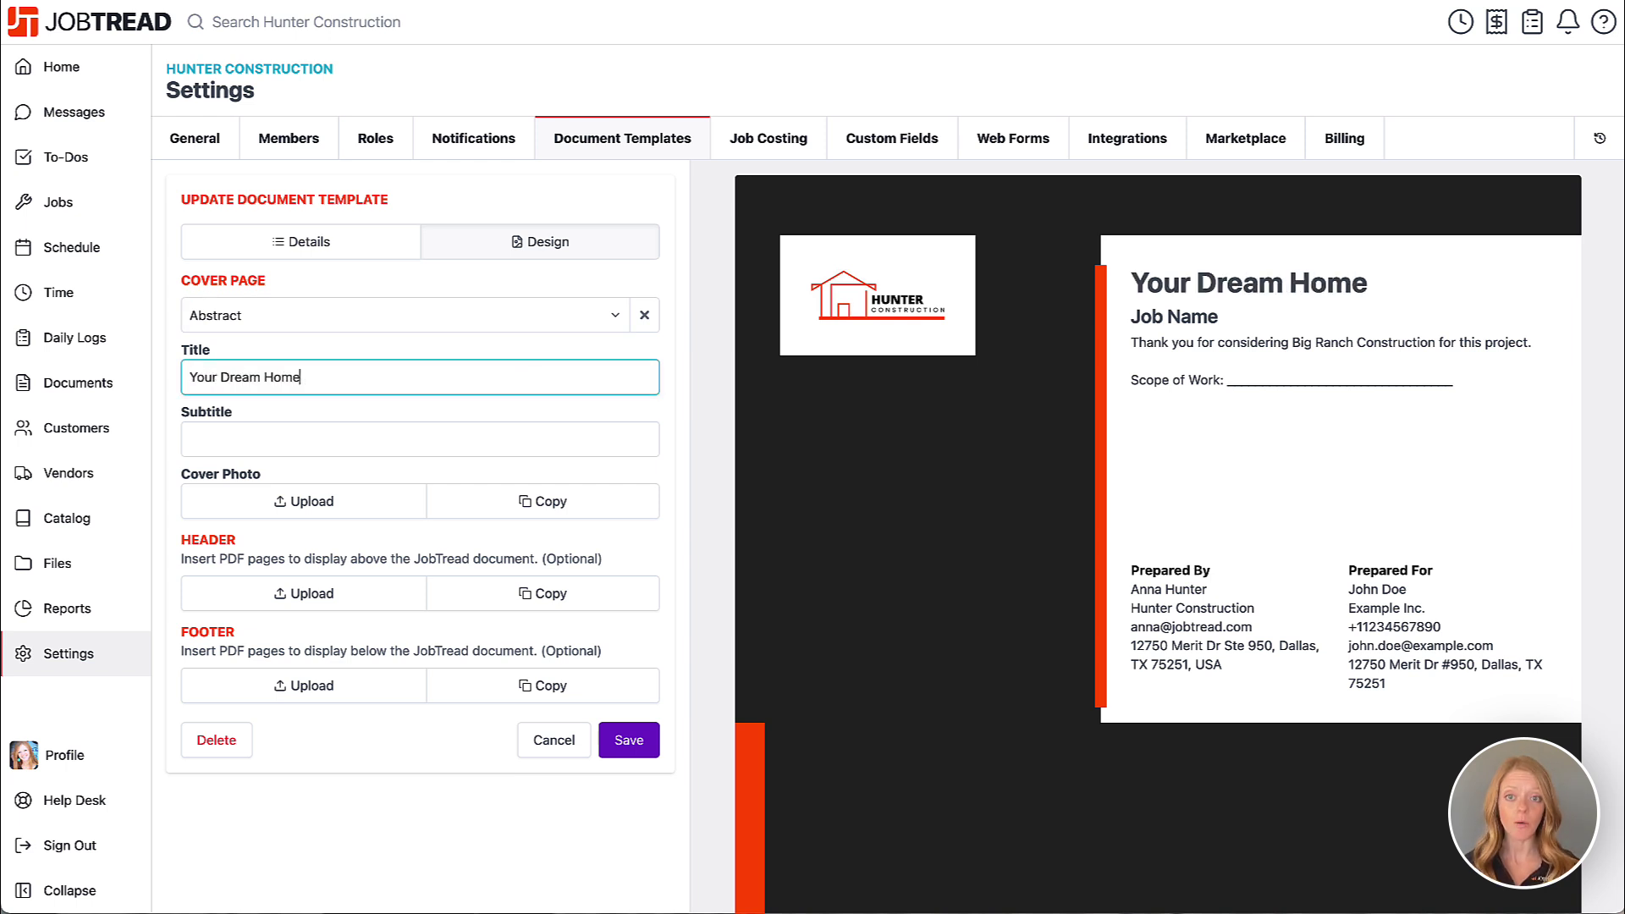
pyautogui.click(488, 434)
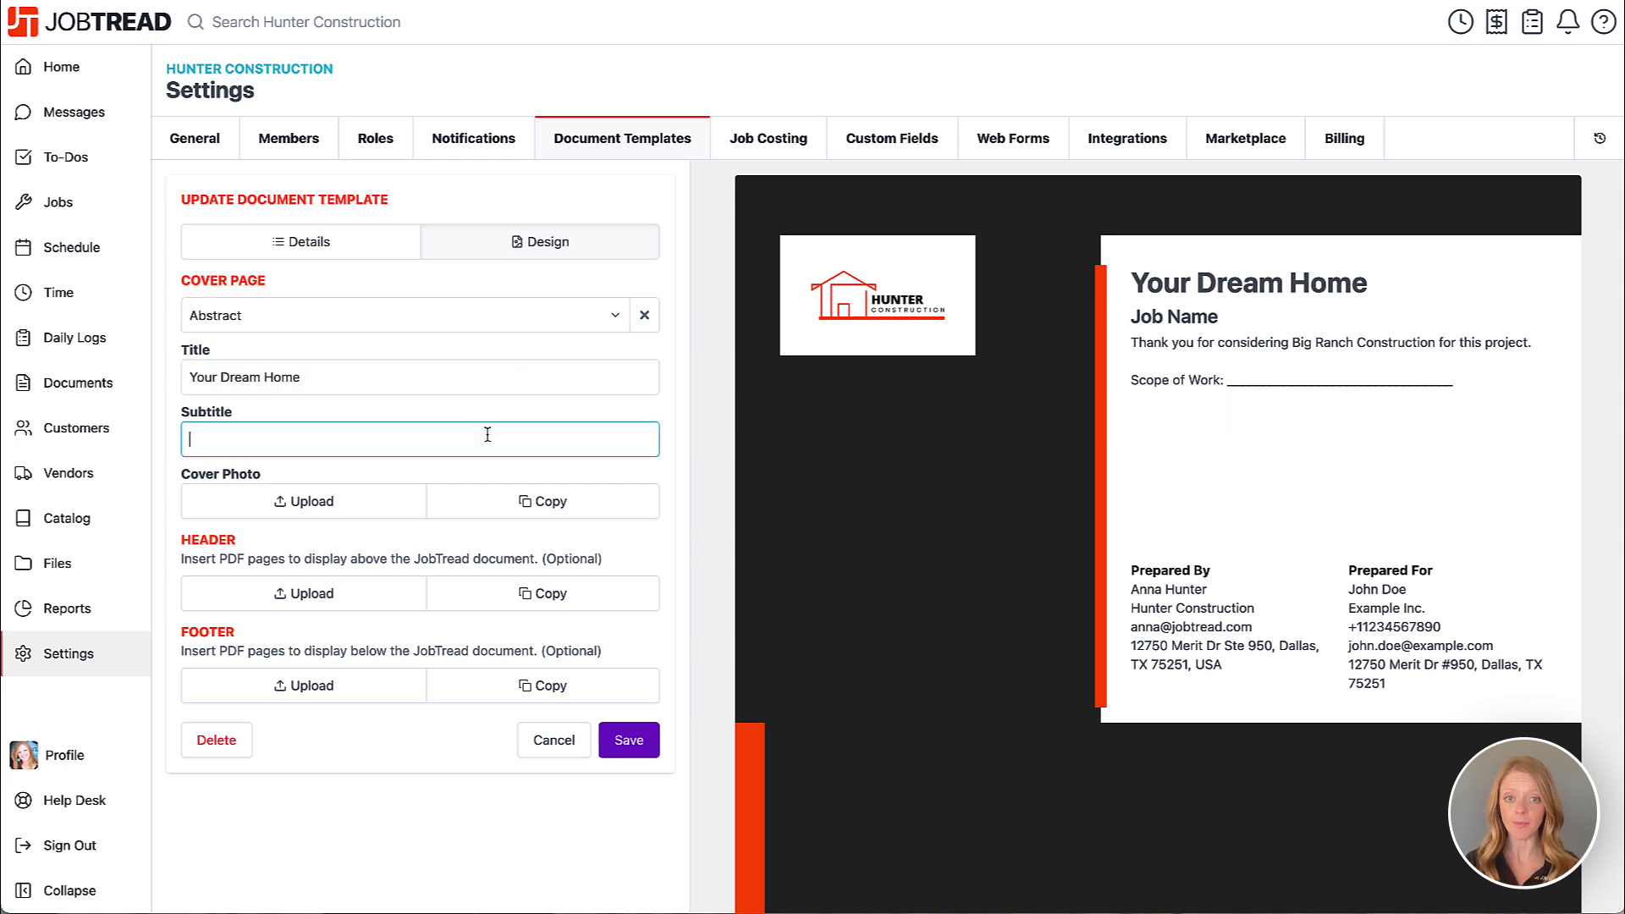
pyautogui.write('Detailed Proposal')
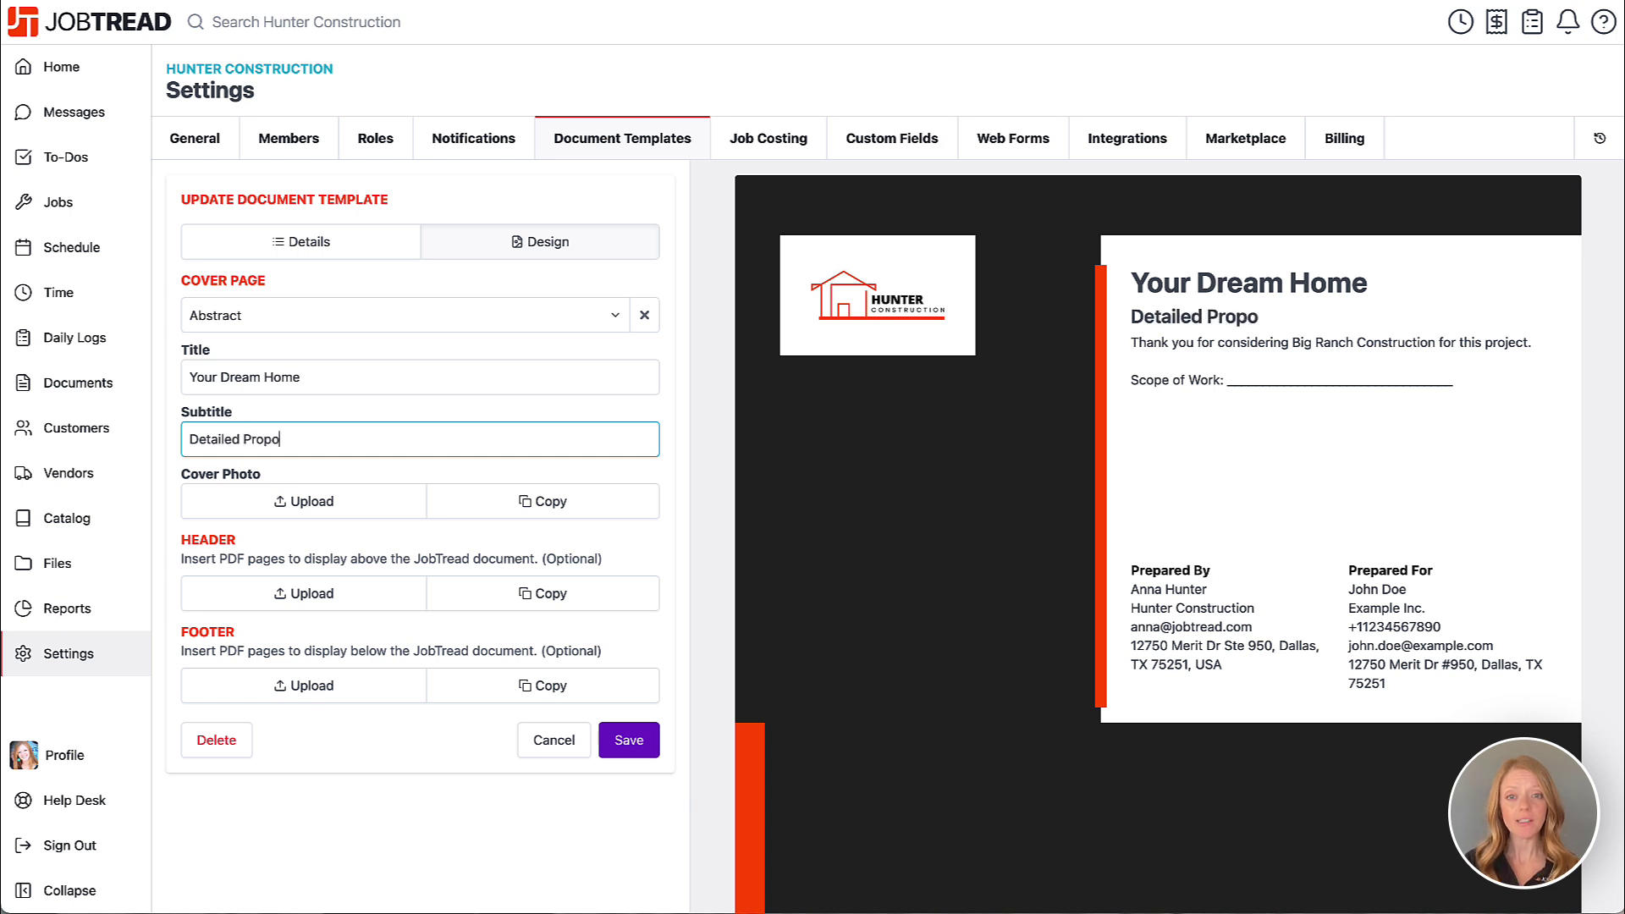